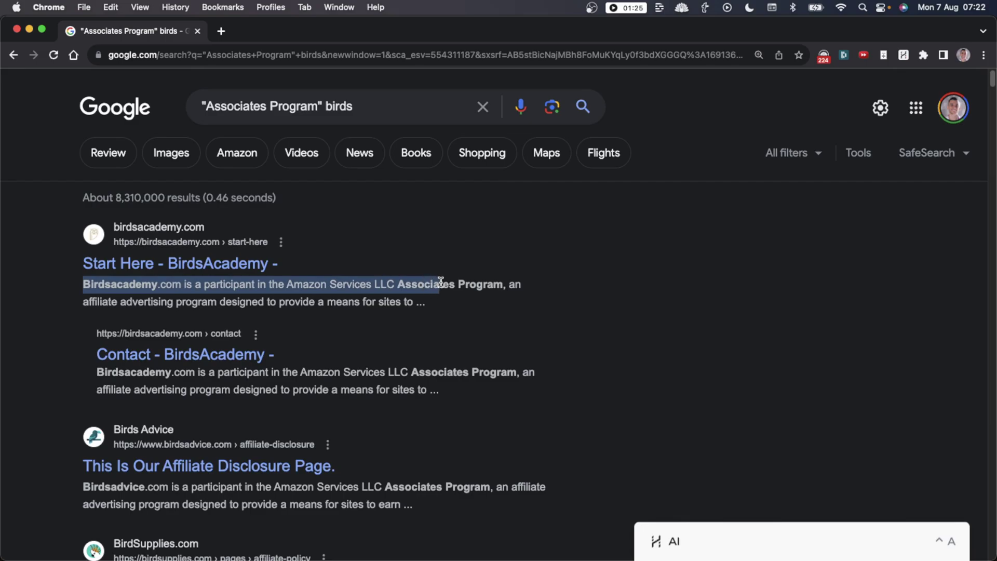
- Examine the Google results for "Associates Program" birds to spot bird sites with Amazon affiliate disclosures
click(640, 286)
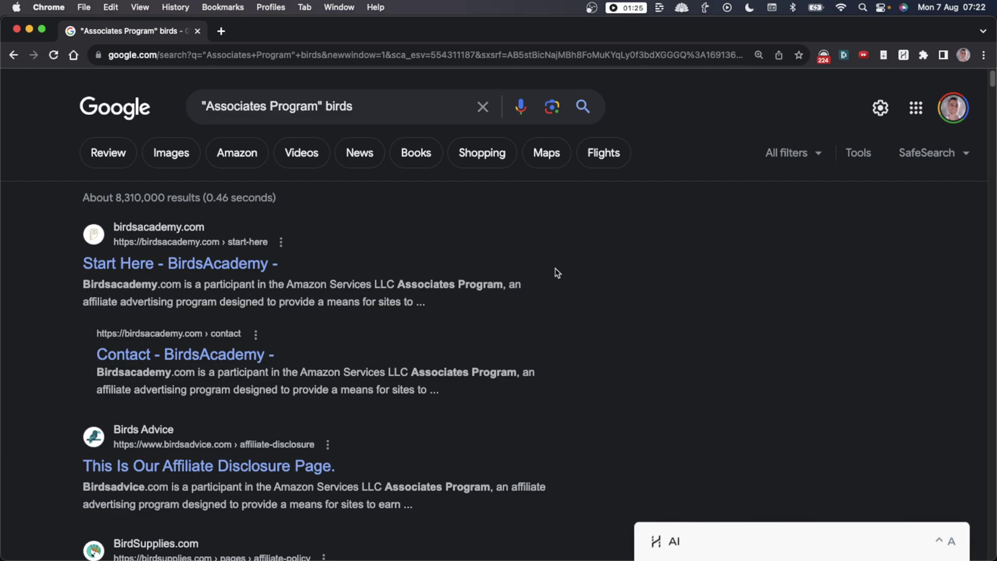
scroll(584, 283, down, 20)
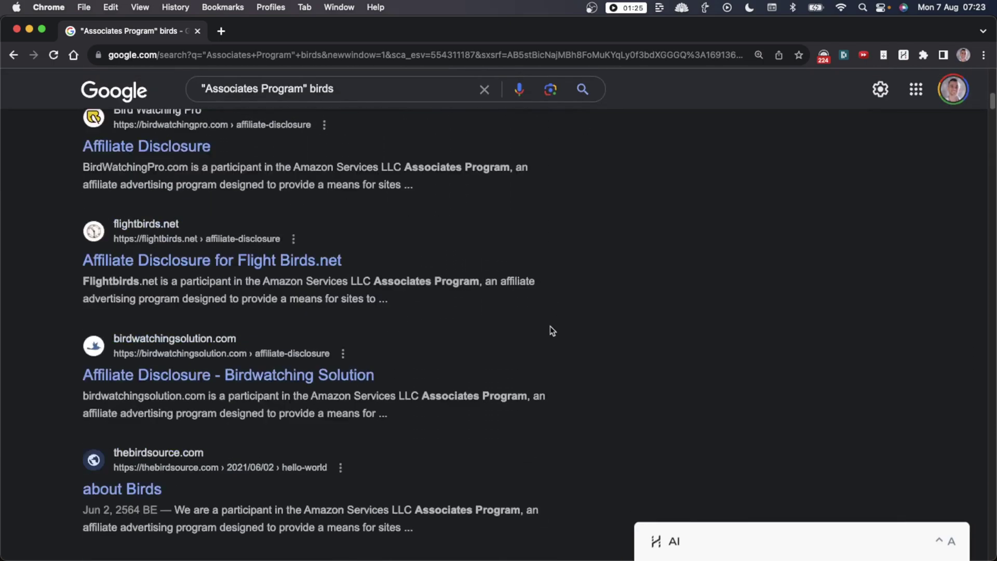
scroll(543, 329, up, 8)
scroll(605, 270, up, 3)
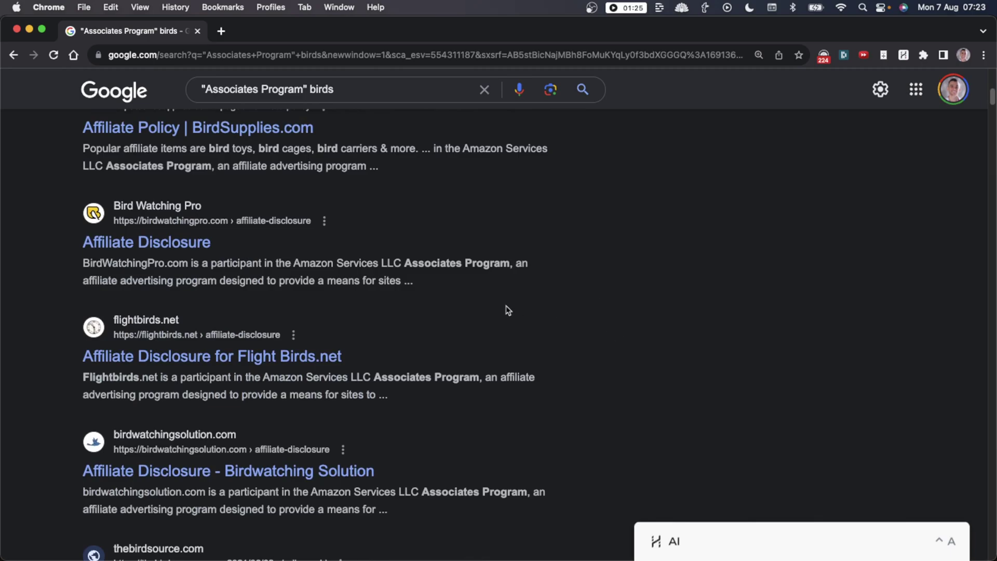
scroll(554, 301, up, 10)
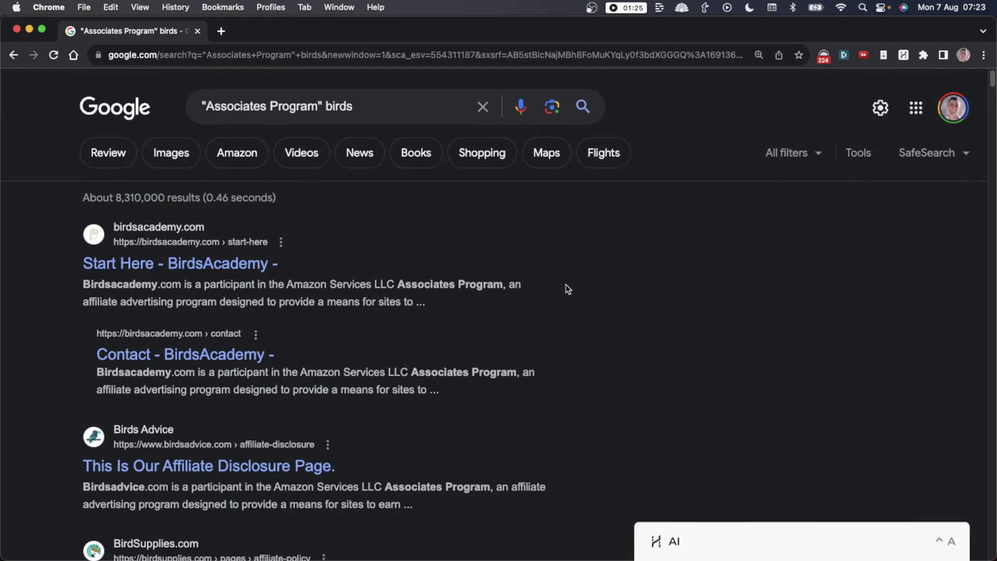
- Check the results-per-page option in Google's search settings and return to the results without saving
click(880, 108)
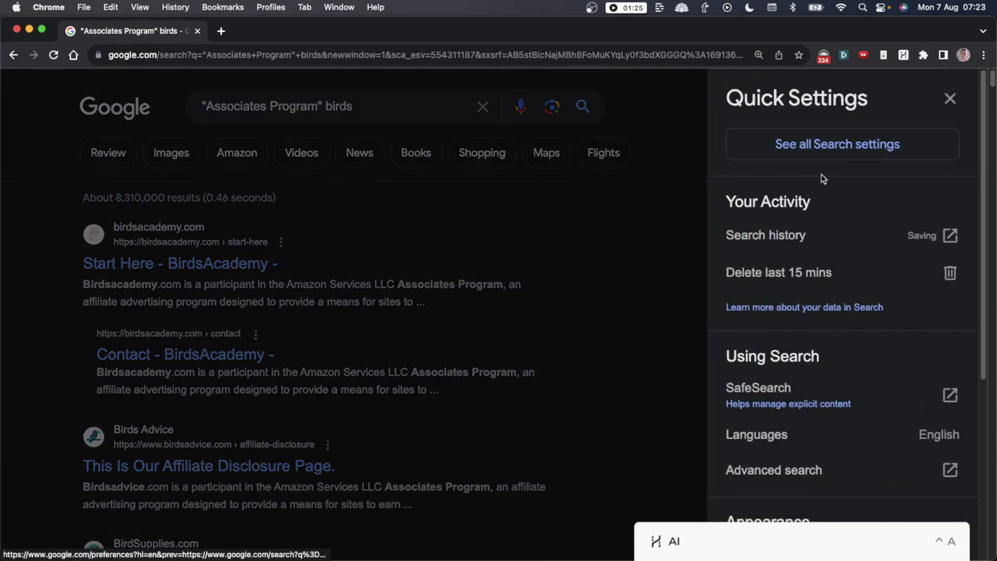
click(846, 142)
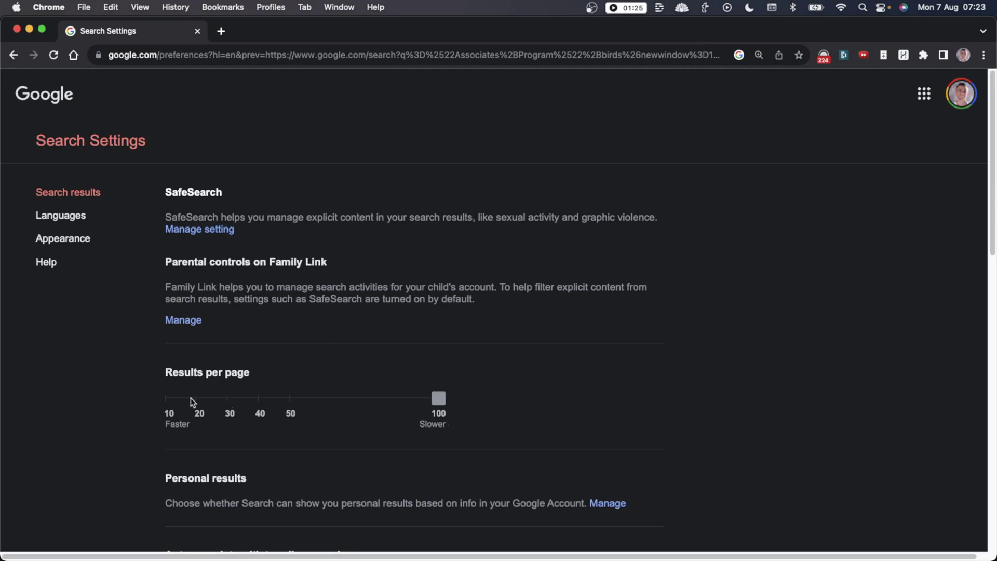
drag(426, 399, 378, 399)
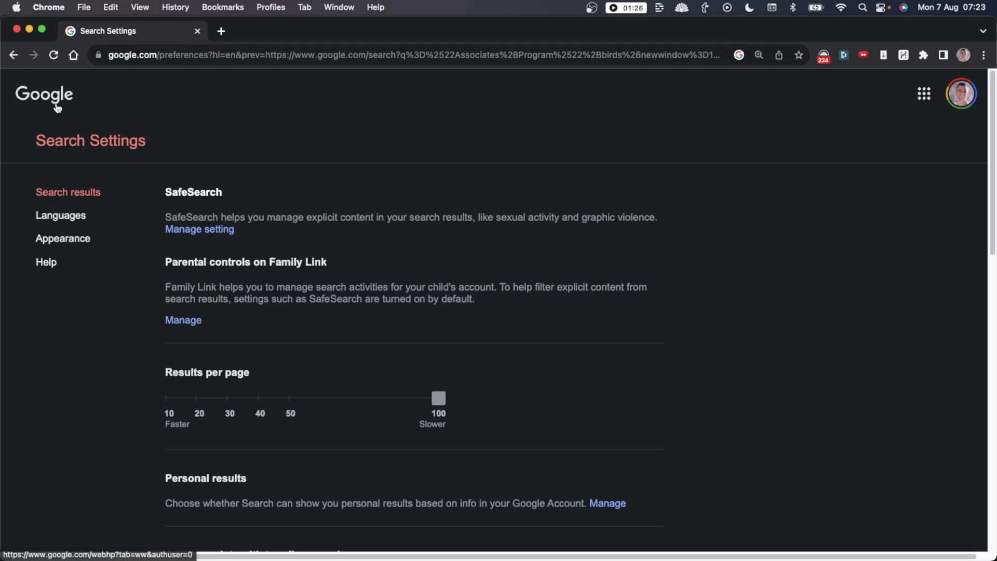
click(14, 55)
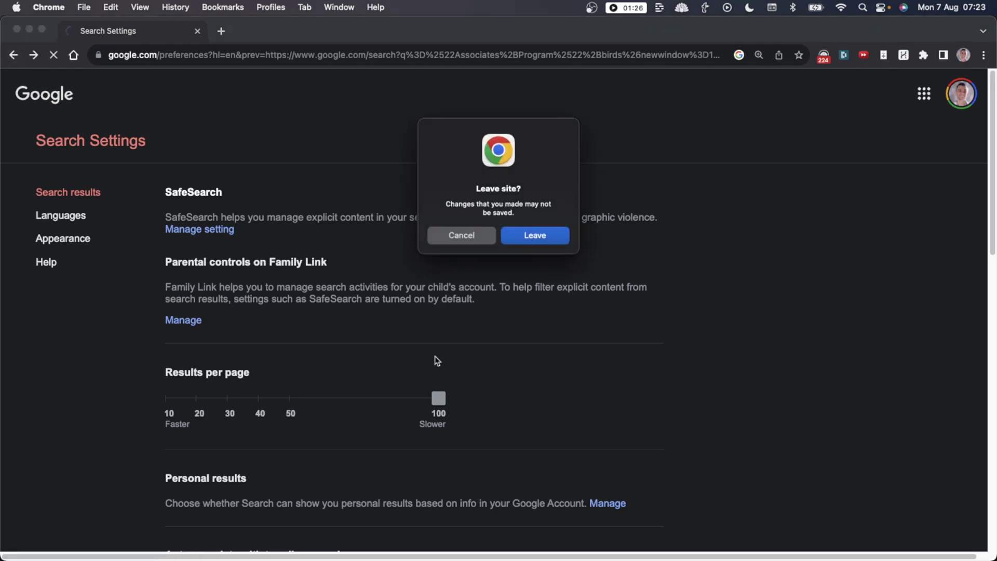
click(560, 236)
- Look through the full page of "Associates Program" birds results, from the first entries down to the lower ones
scroll(627, 447, down, 10)
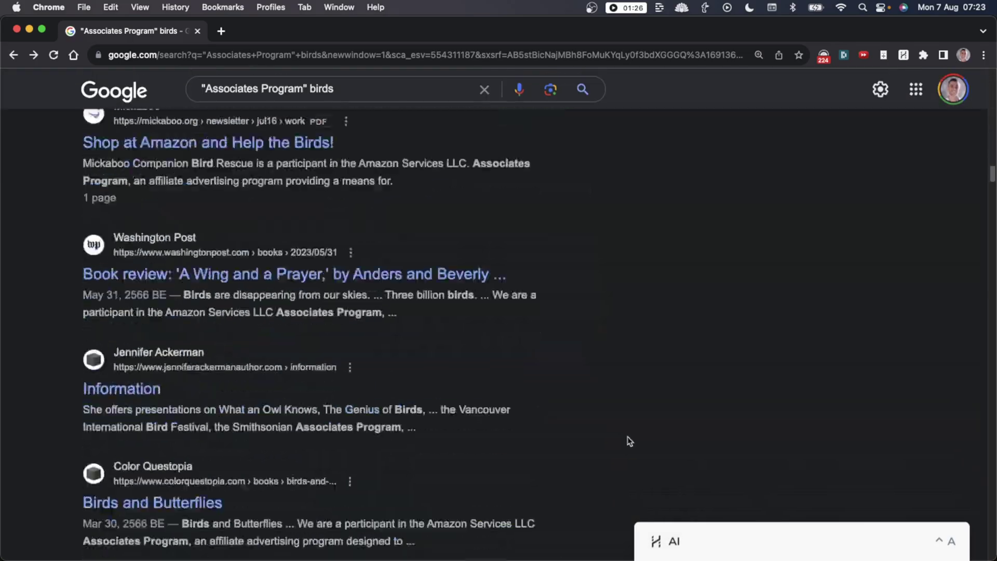
scroll(613, 463, down, 20)
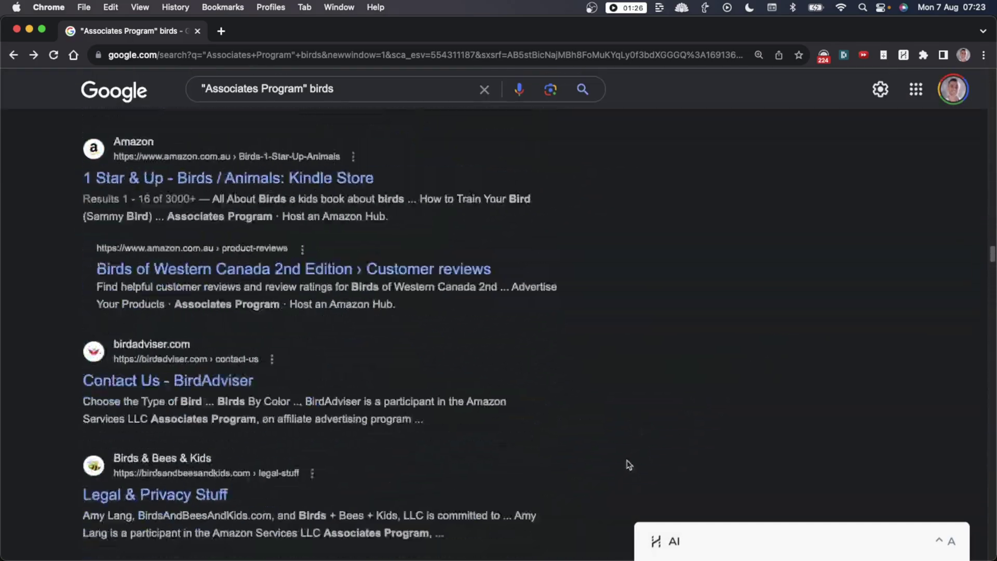
scroll(611, 502, down, 20)
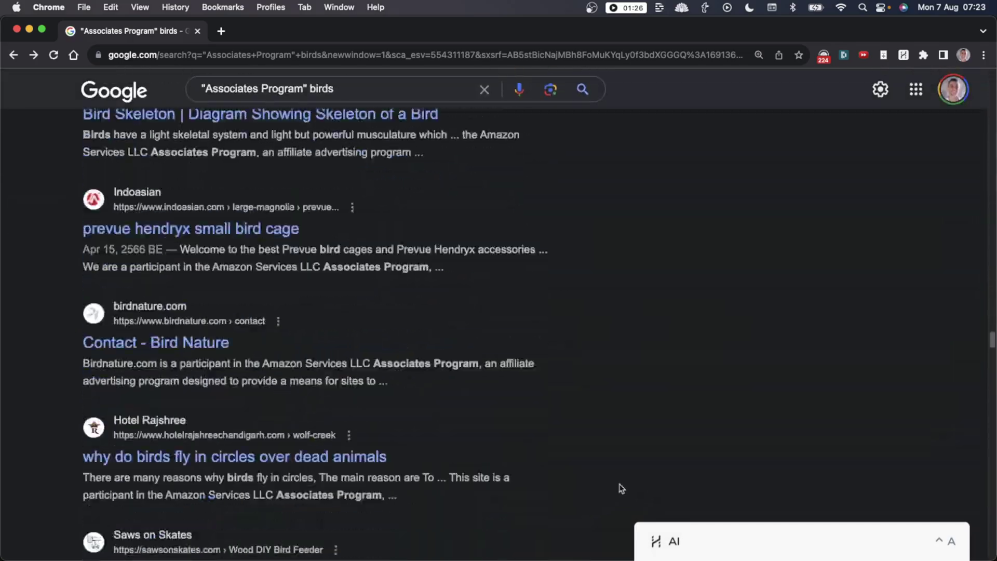
scroll(623, 484, up, 20)
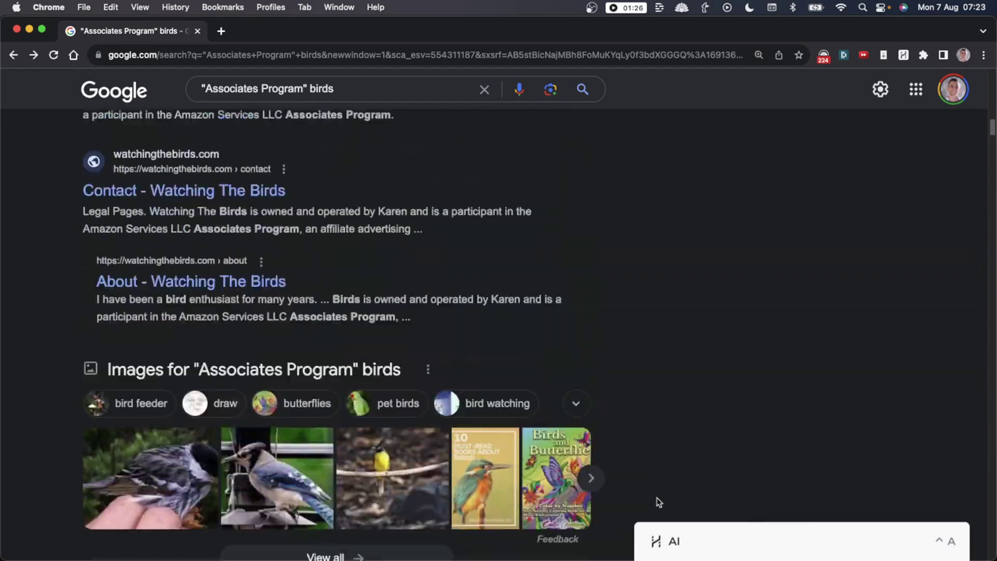
scroll(665, 514, down, 3)
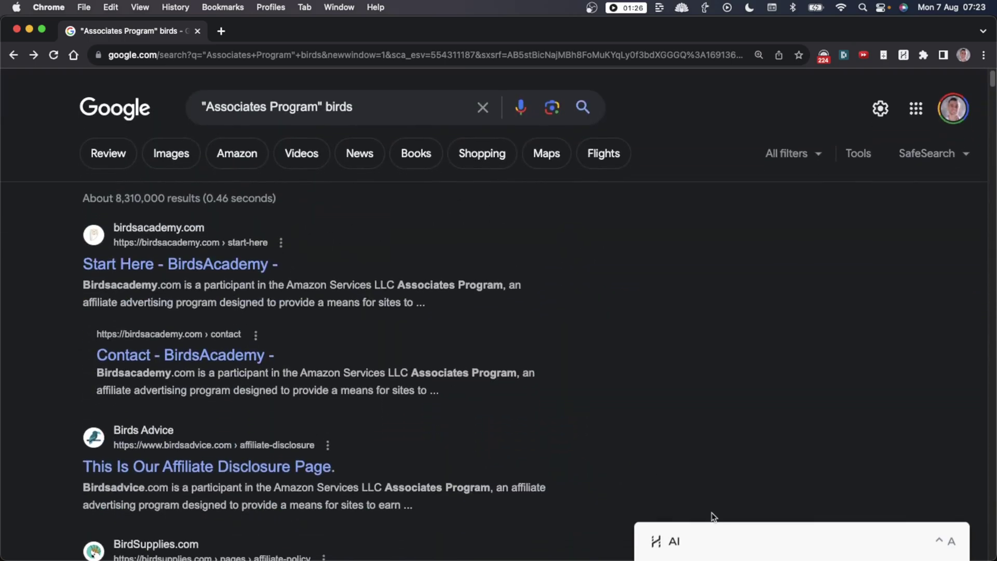
- View the headline on the HARPA AI homepage and close its tab
click(707, 543)
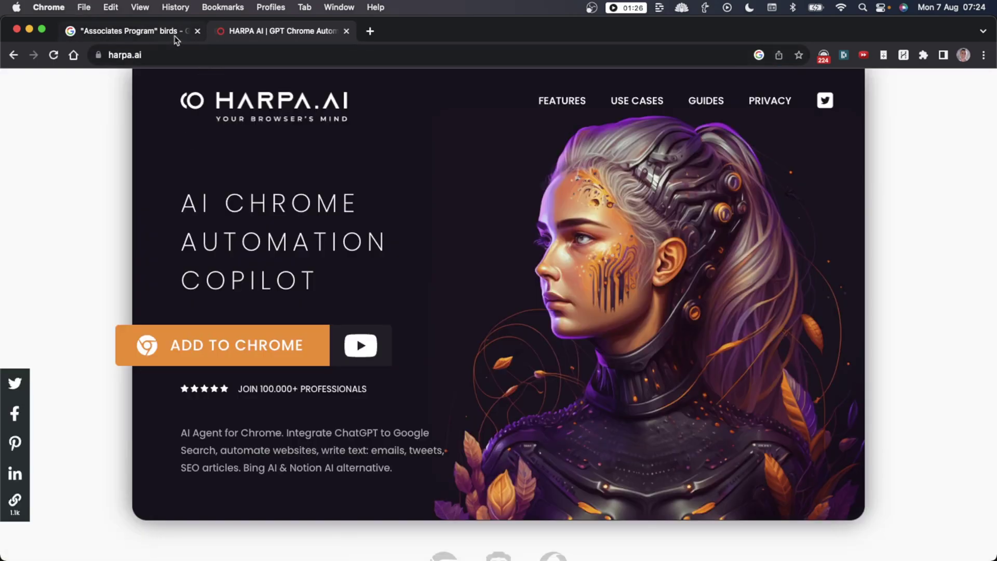
drag(178, 192, 418, 262)
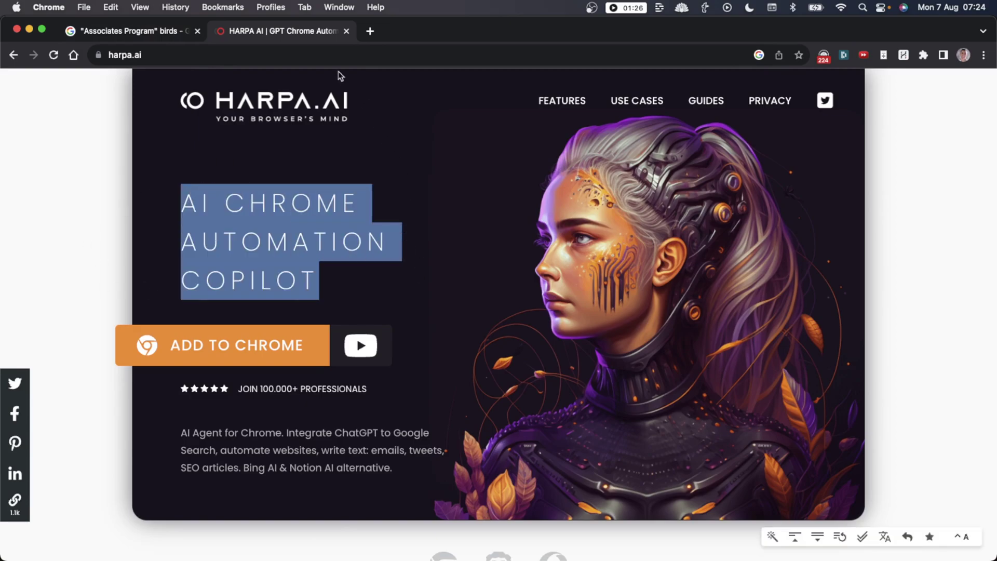
click(347, 31)
- Enter the AI chat prompt "Extract only the NICHE related domains from page - only the domains with NICHE in them"
click(839, 497)
text(Associates Program)
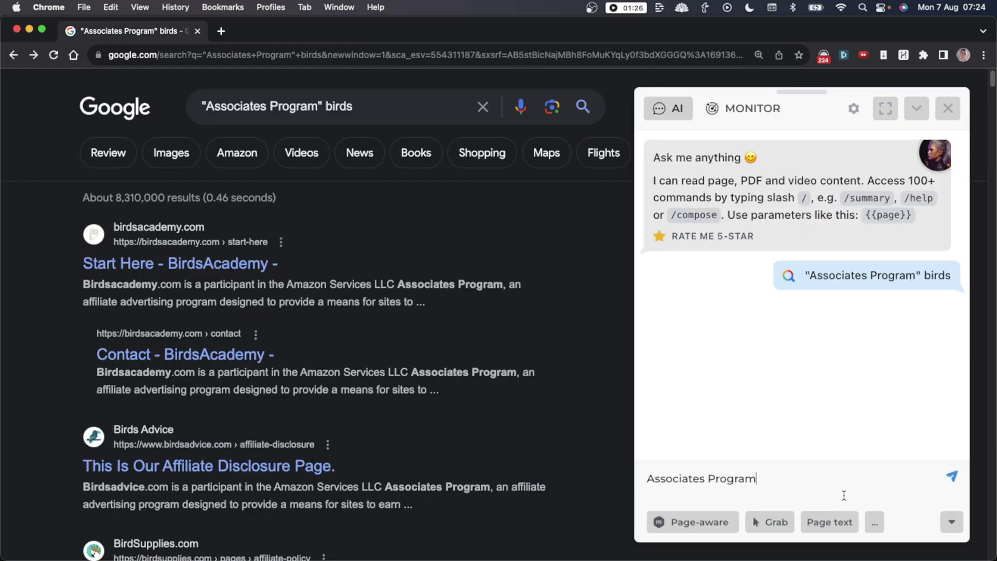
key(super+a)
text(Extract only the NICHE related domains from page - only the domains with NICHE in them)
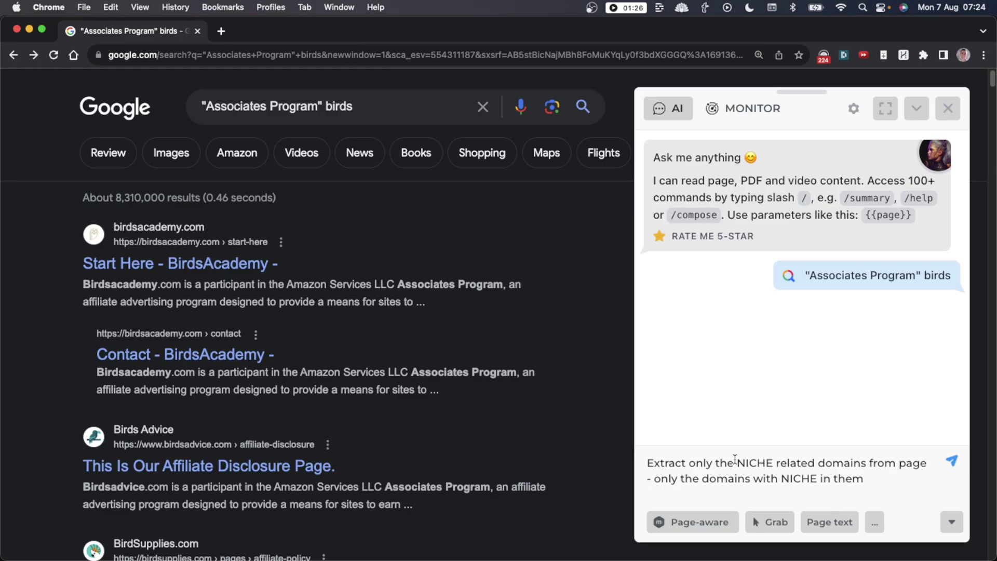
- Review the AI's reply to the prompt "give me a list of domains from this page"
scroll(329, 371, down, 10)
scroll(623, 379, up, 10)
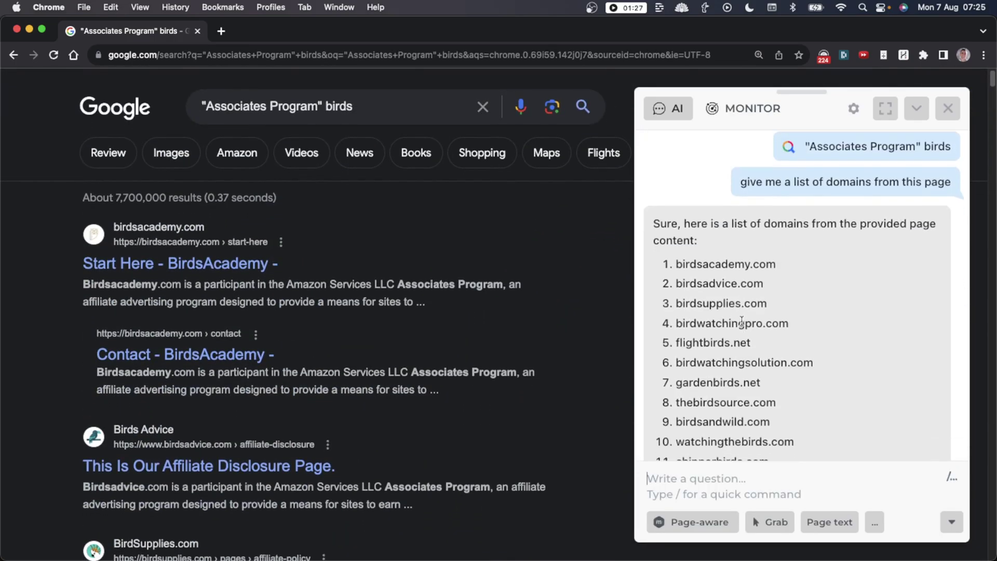
scroll(750, 207, down, 2)
scroll(750, 208, up, 3)
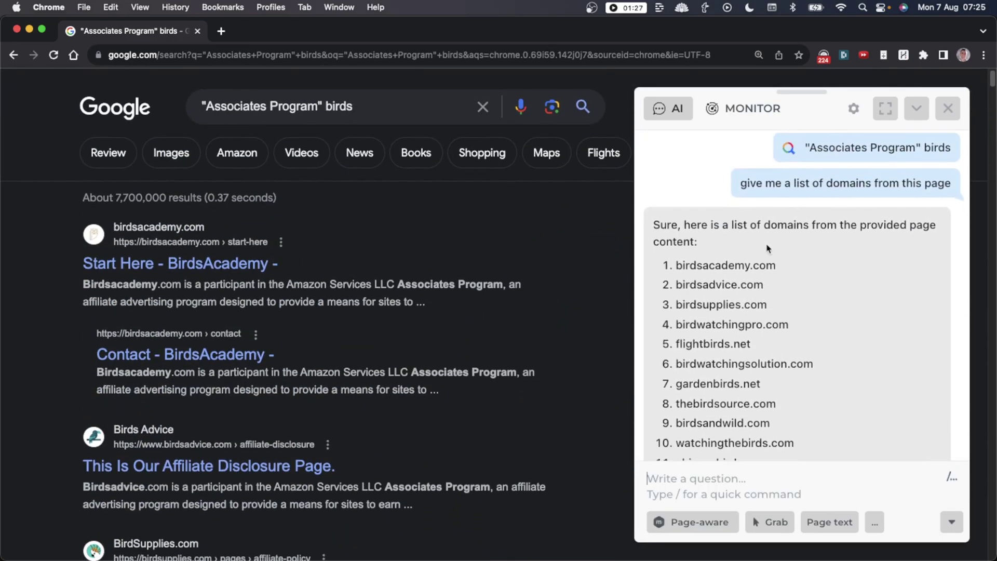
drag(736, 191, 853, 252)
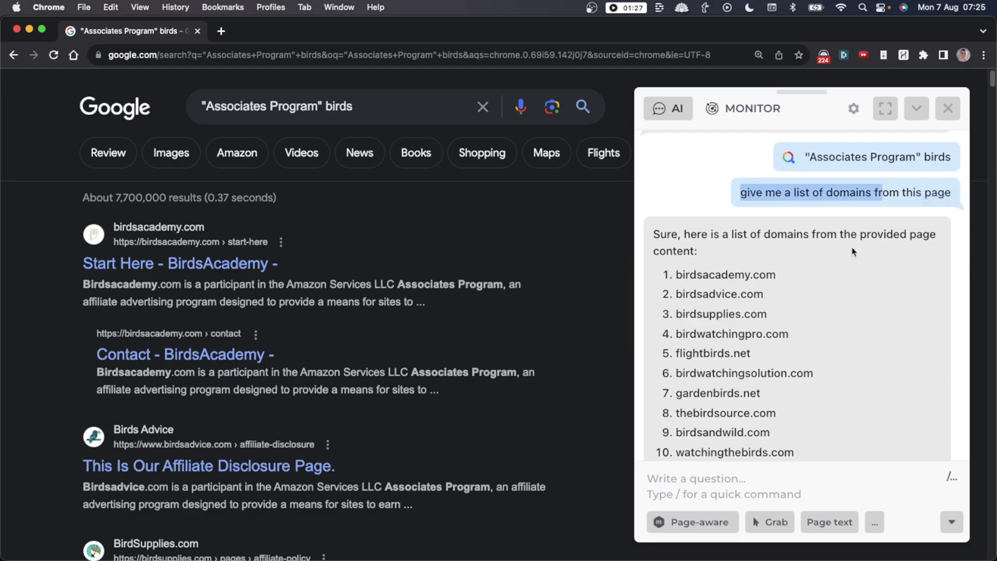
click(900, 211)
- Copy the numbered list of bird domains from the AI chat reply
drag(691, 284, 794, 399)
key(super+c)
scroll(795, 399, down, 5)
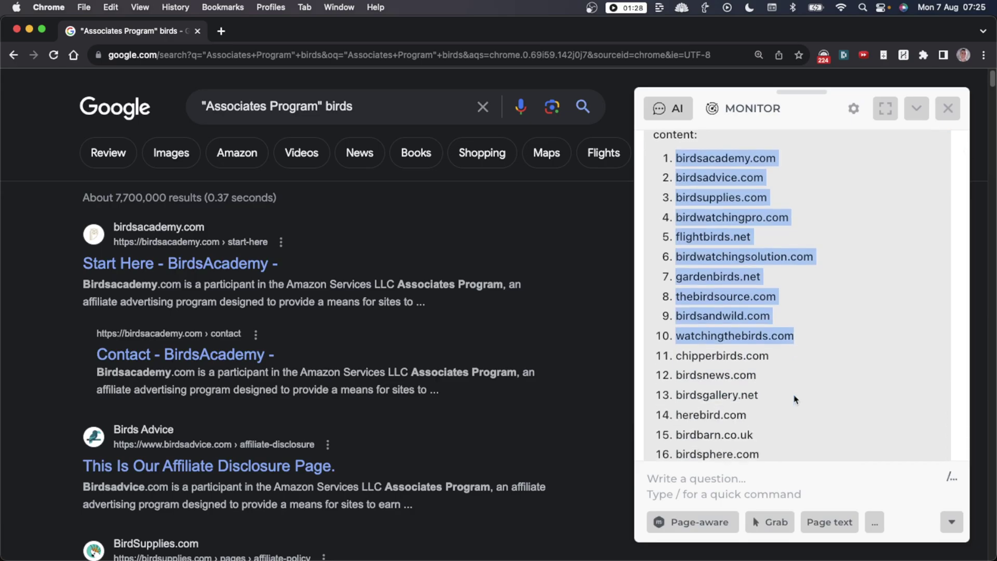
scroll(535, 391, down, 1)
scroll(521, 381, down, 15)
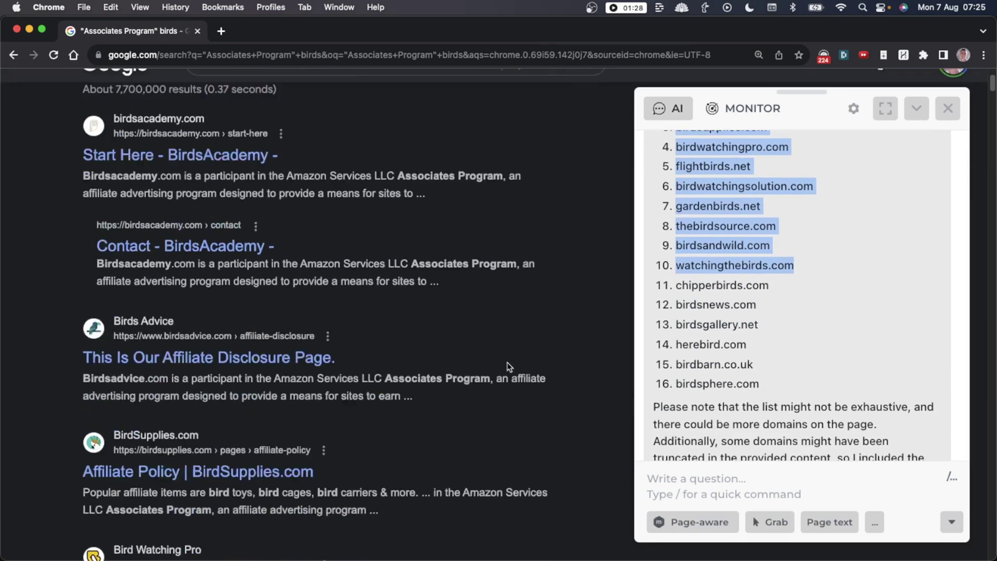
scroll(523, 372, up, 10)
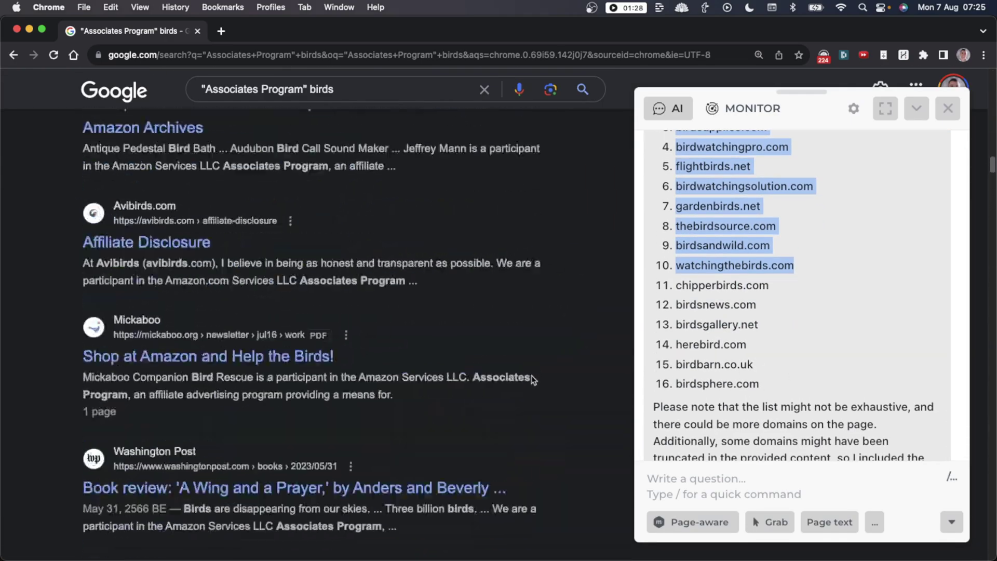
scroll(784, 421, up, 3)
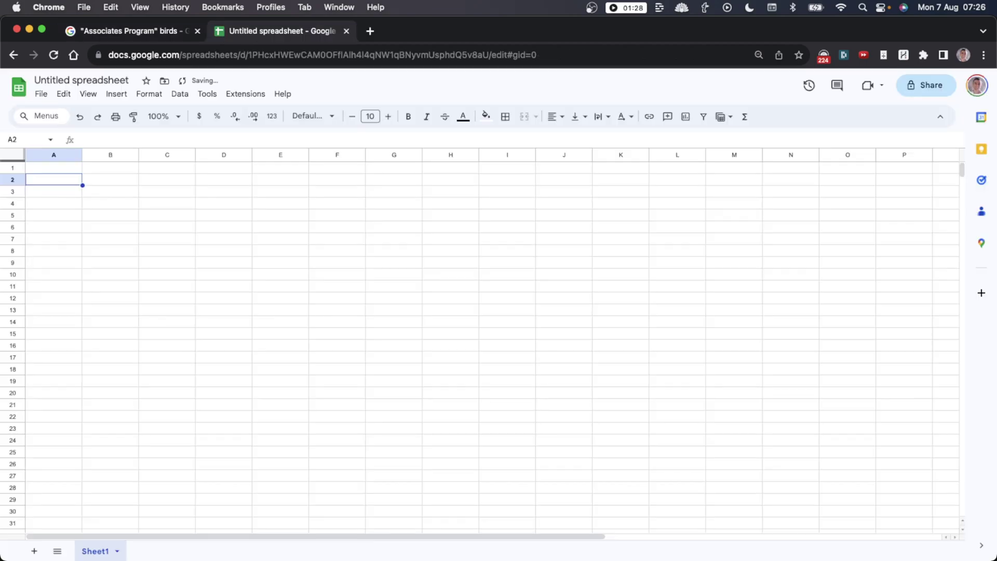
- Paste the domains into column A from A2, fit the column width, and fill B1:K1 with headers Keyword 1 to Keyword 10
key(super+v)
double_click(82, 155)
click(80, 167)
text(Keyword 1	Keyword 2	Keyword 3	Keyword 4	Keyword 5	Keyword 6	Keyword 7	Keyword 8	Keyword 9	Keyword 10)
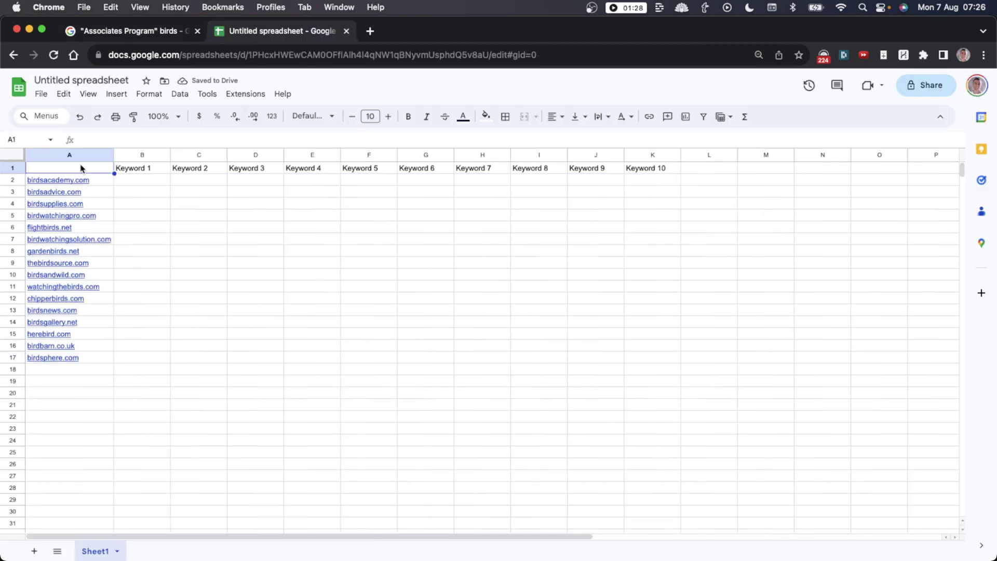
key(super+equal)
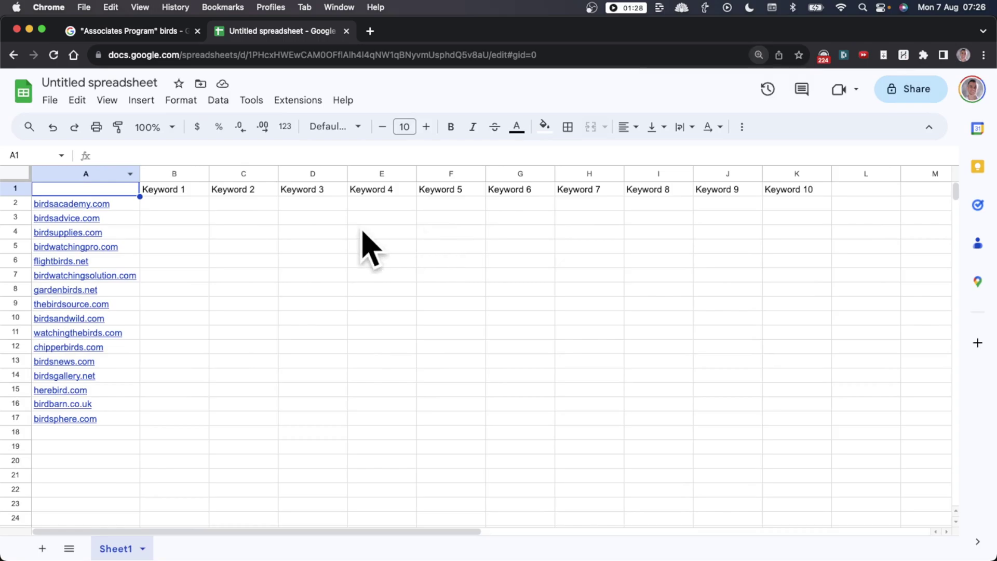
- Make the Keyword 1 to Keyword 10 headers in B1:K1 bold
click(158, 203)
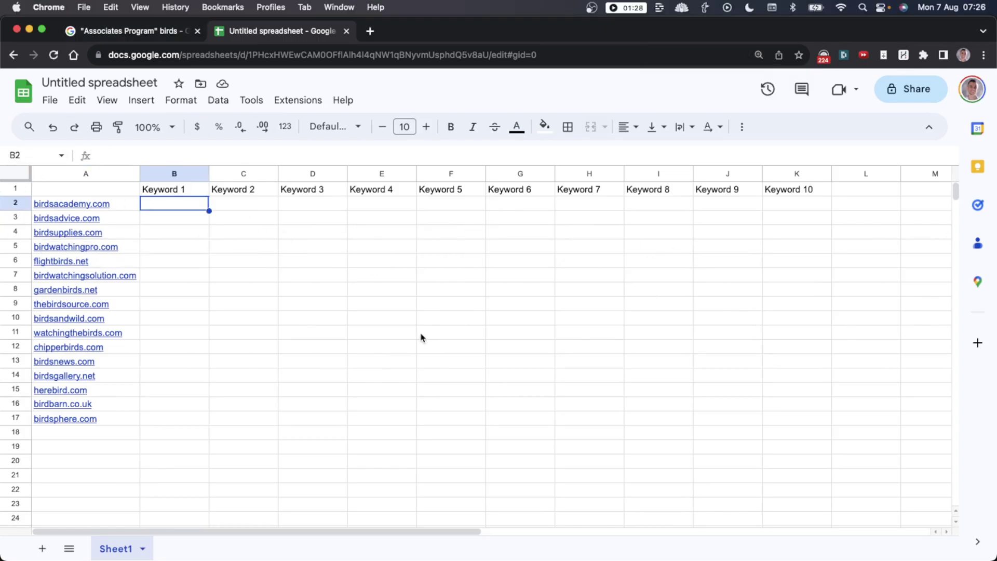
click(50, 203)
drag(174, 189, 789, 189)
key(super+b)
- Copy the domain chipperbirds.com from the spreadsheet's domain list
click(50, 203)
key(super+c)
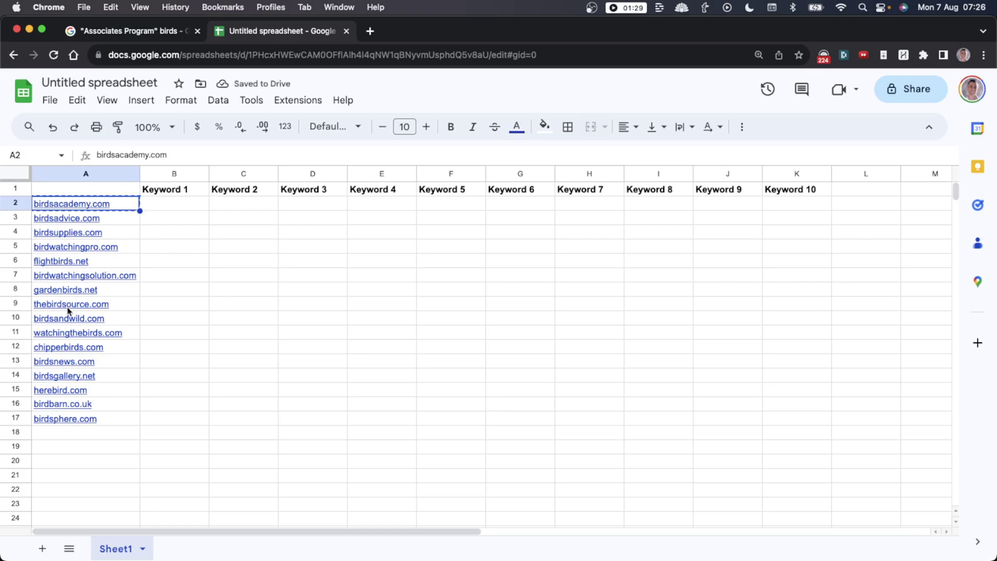
click(36, 375)
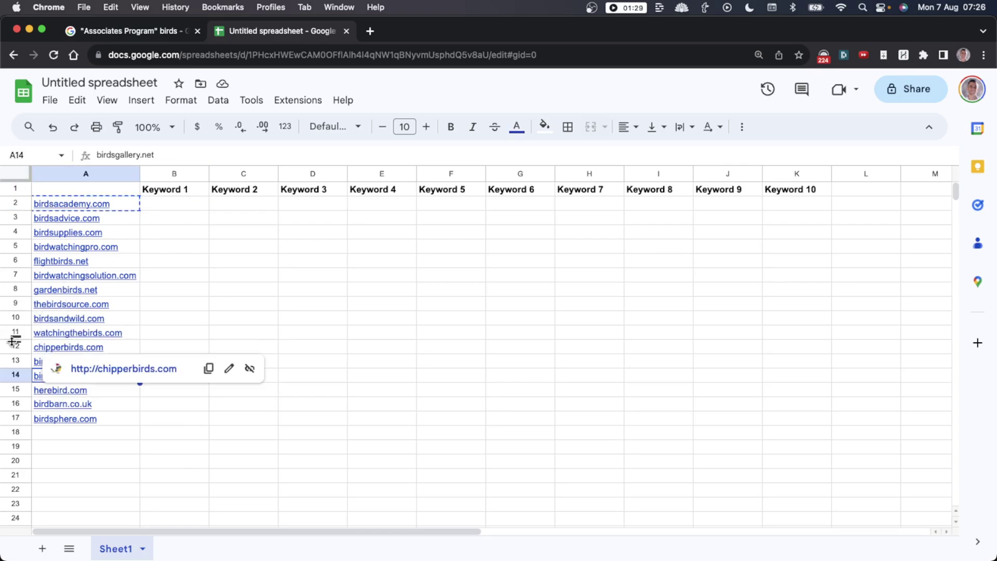
click(52, 347)
key(super+c)
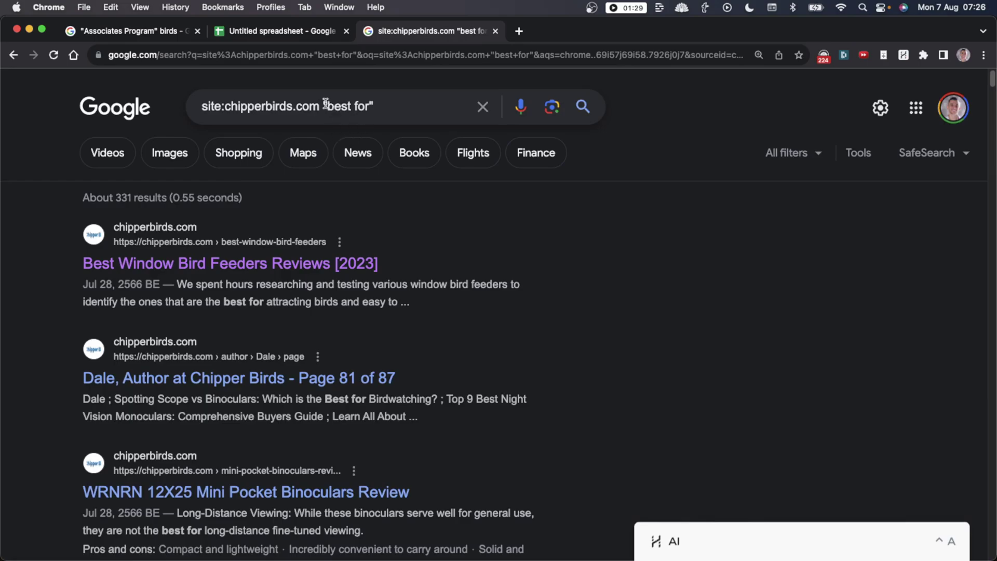
- Examine the domain and quoted-phrase parts of the Google query site:chipperbirds.com "best for"
drag(324, 104, 393, 100)
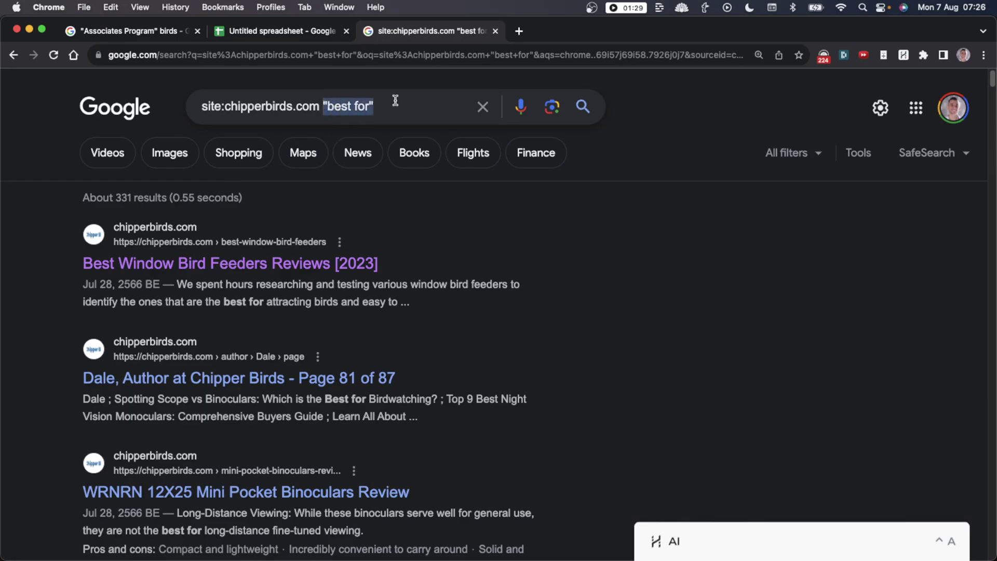
click(589, 293)
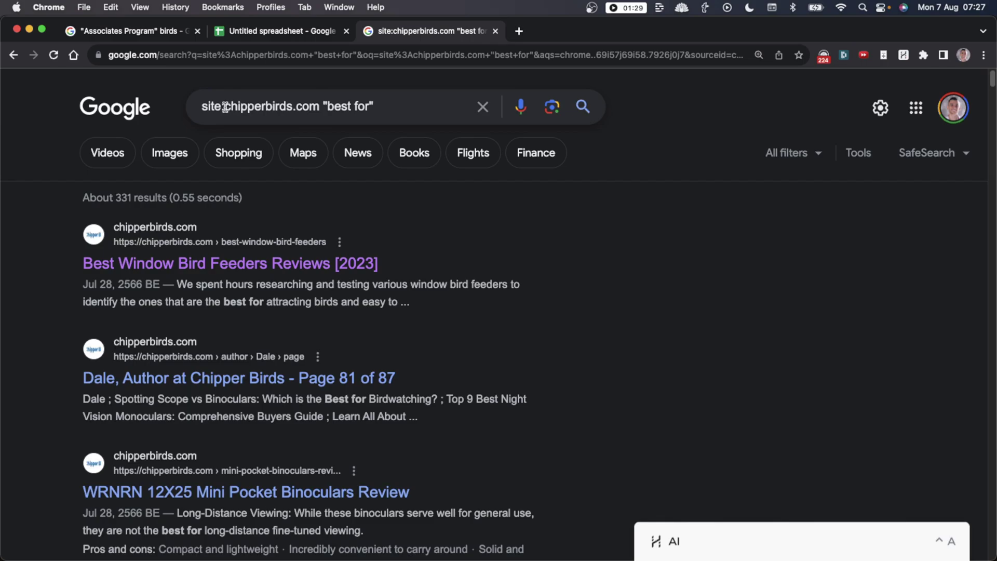
drag(225, 107, 377, 102)
click(319, 104)
click(646, 292)
- Examine the article titles in the chipperbirds.com "best for" results for potential keywords
scroll(251, 322, down, 5)
scroll(62, 226, up, 5)
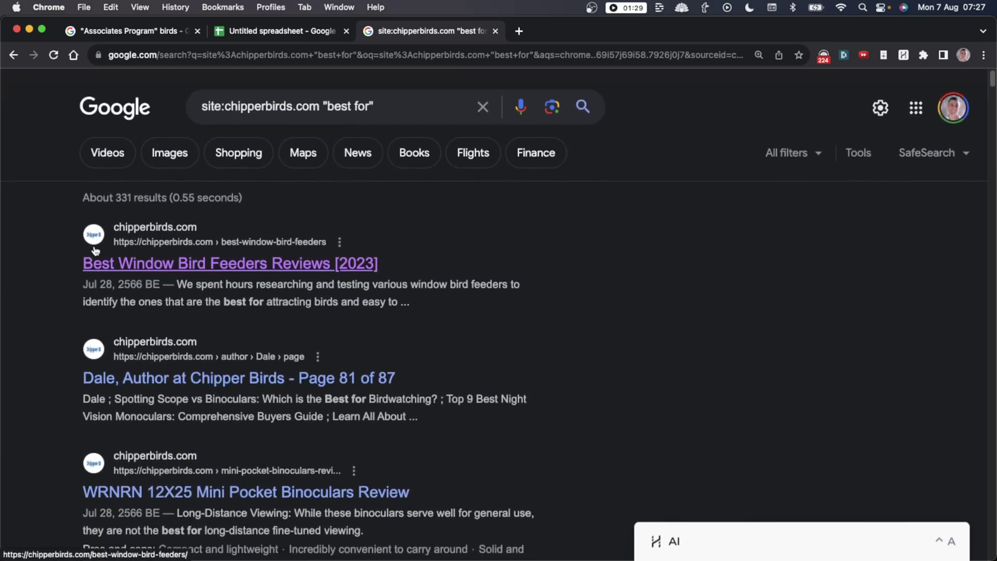
drag(54, 229, 606, 299)
click(605, 299)
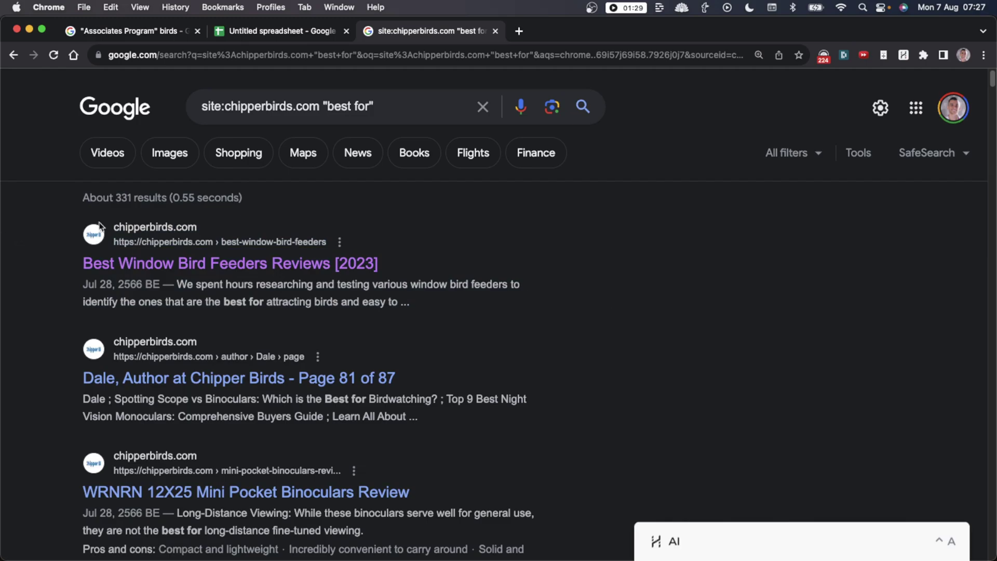
drag(72, 262, 334, 263)
click(76, 202)
scroll(76, 202, down, 5)
drag(80, 201, 544, 208)
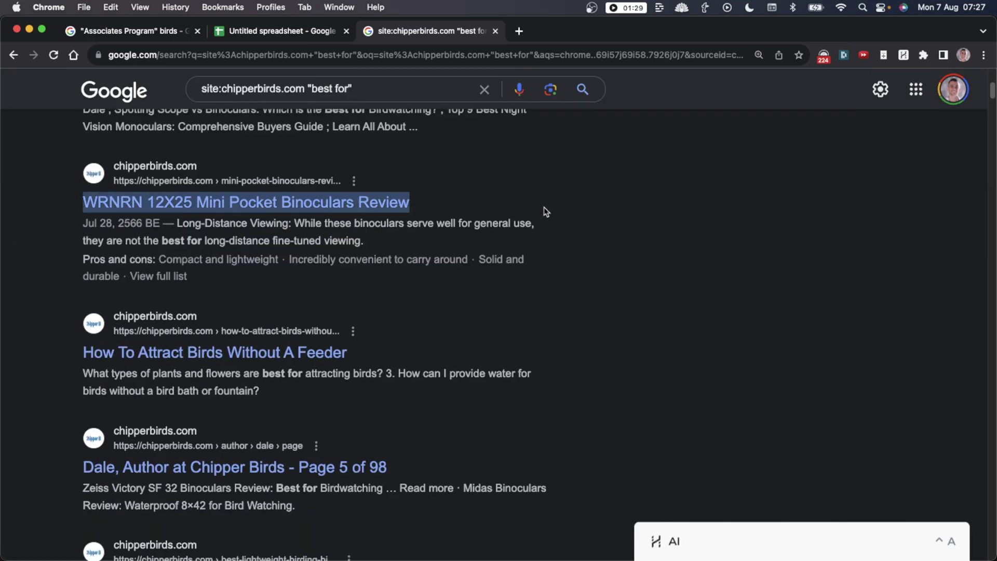
- Enter Best Finch Feeder and Best Window Bird Feeders Reviews as Keyword 1 and Keyword 2 for chipperbirds.com, and fit the column width
scroll(520, 250, down, 10)
drag(69, 249, 211, 243)
key(super+alt+Left)
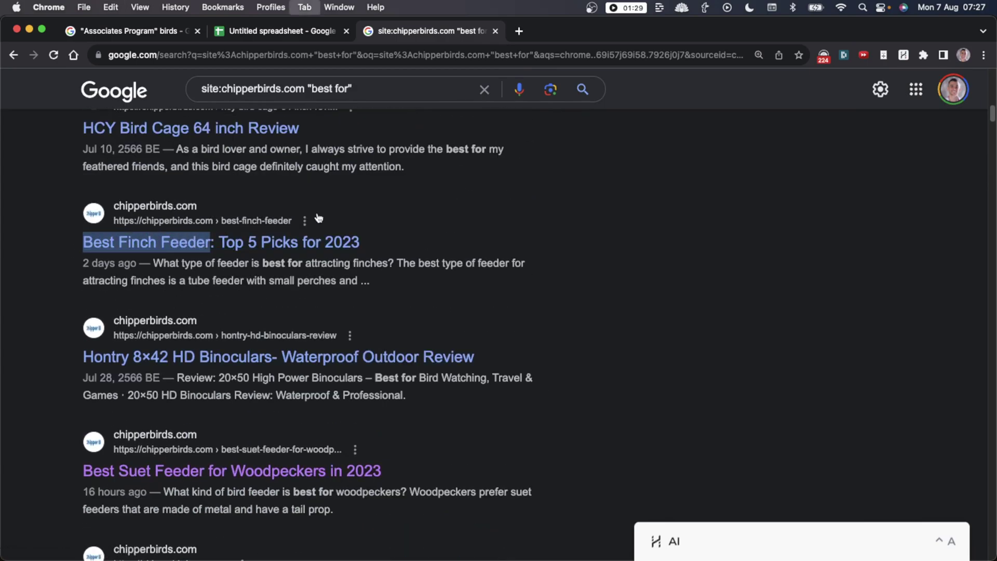
key(super+v)
key(Tab)
double_click(287, 174)
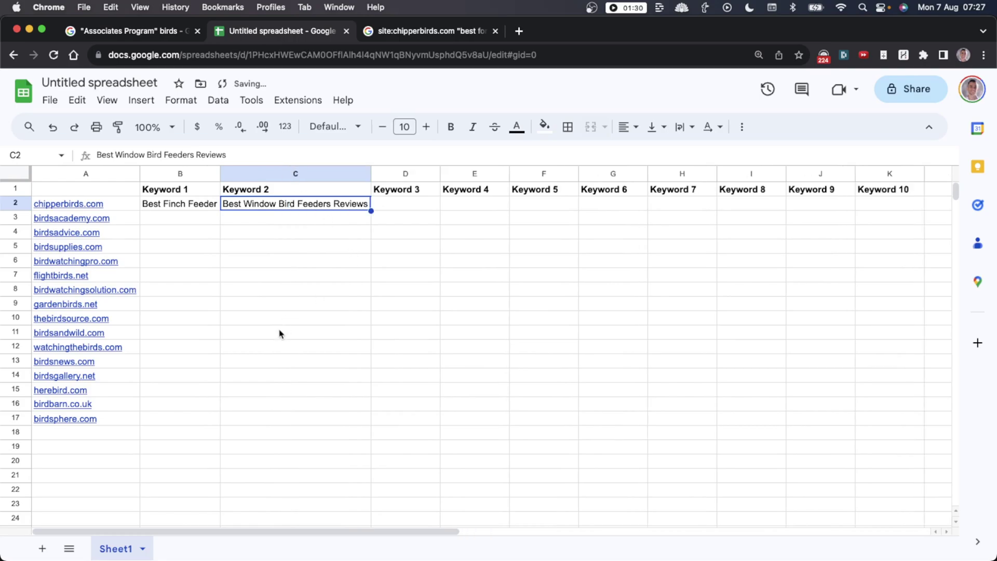
- Shorten the Keyword 2 entry for chipperbirds.com to Best Window Bird Feeders
key(Return)
key(BackSpace)
key(BackSpace)
key(BackSpace)
key(BackSpace)
key(BackSpace)
key(BackSpace)
key(BackSpace)
key(BackSpace)
key(Return)
key(Up)
- Review the chipperbirds.com row across all ten keyword columns and the full list of domains in A2:A17
click(194, 192)
click(59, 188)
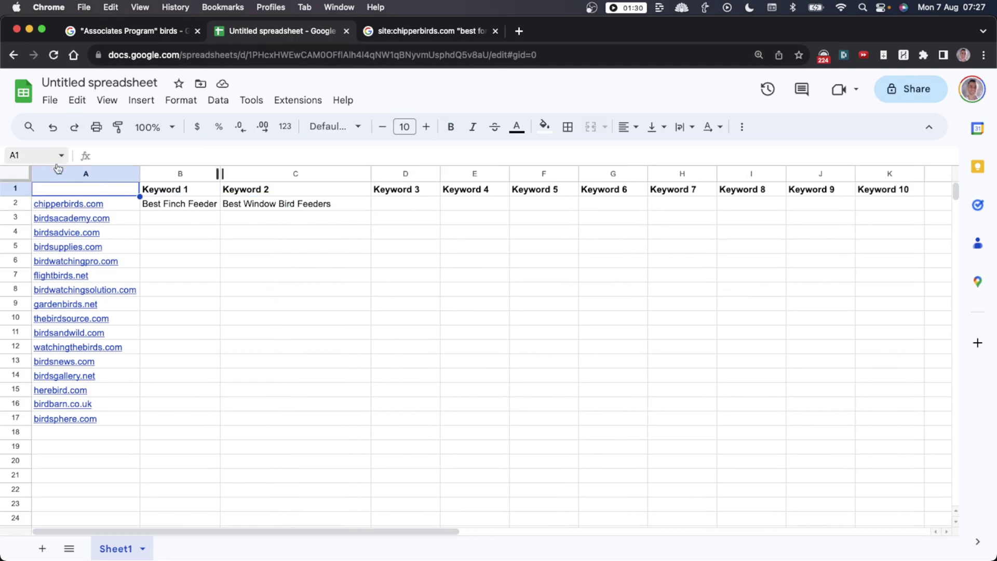
key(Down)
shift+click(902, 204)
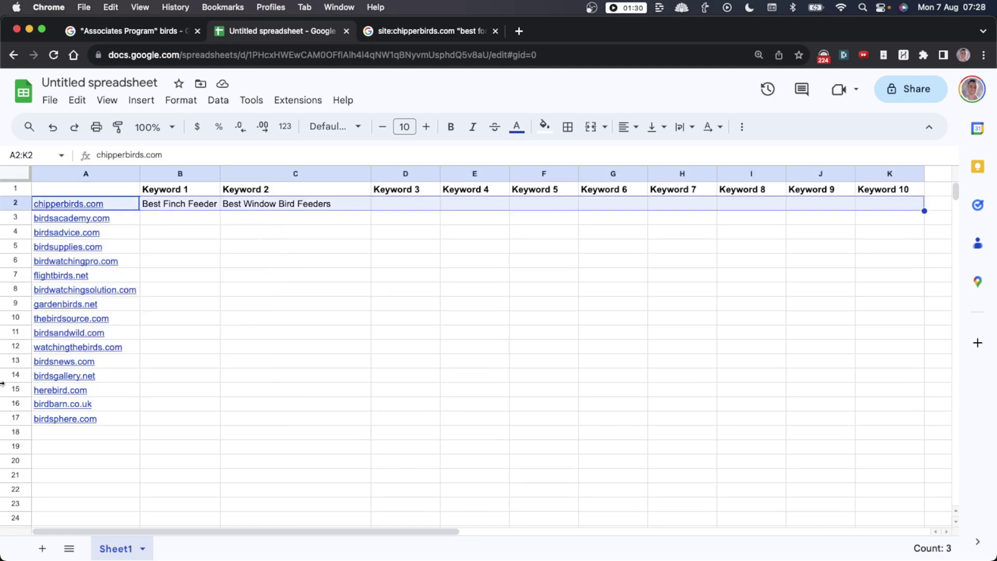
key(super+shift+Down)
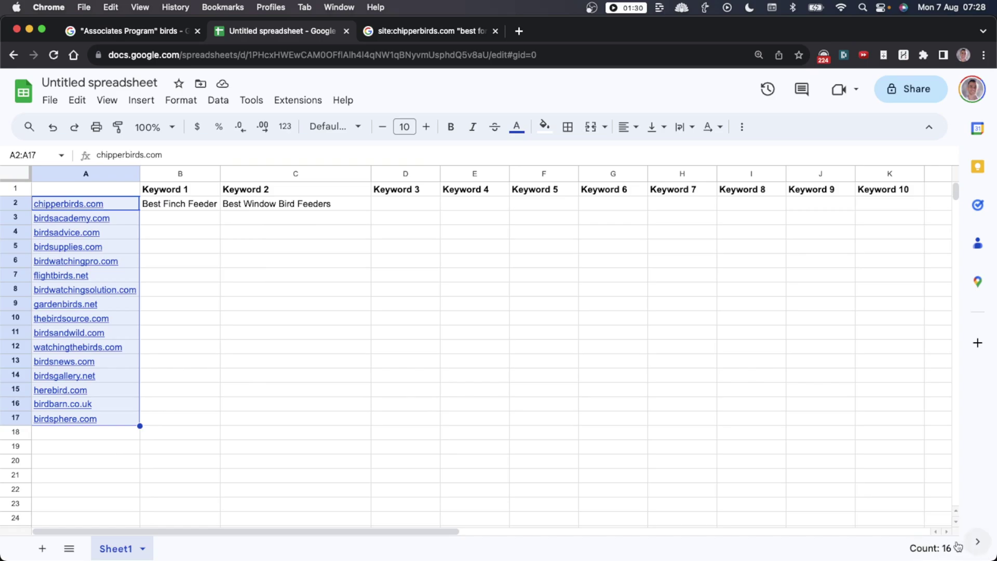
click(183, 256)
mouse_move(131, 231)
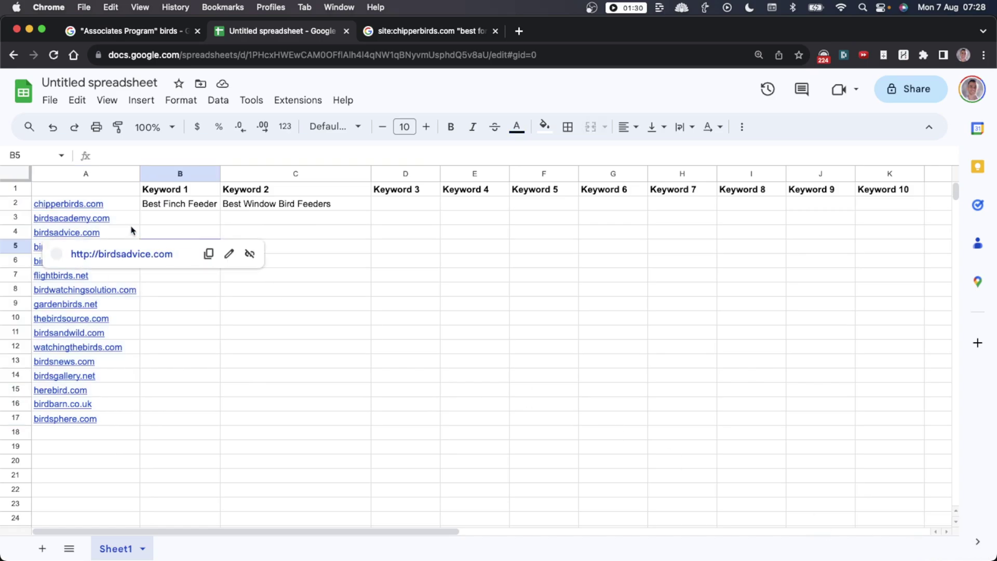
click(171, 204)
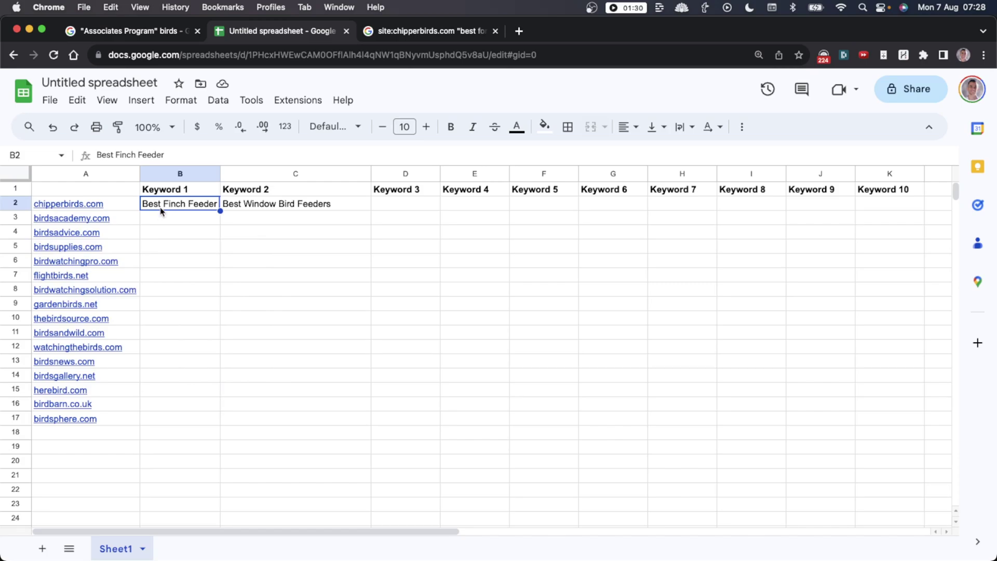
click(144, 237)
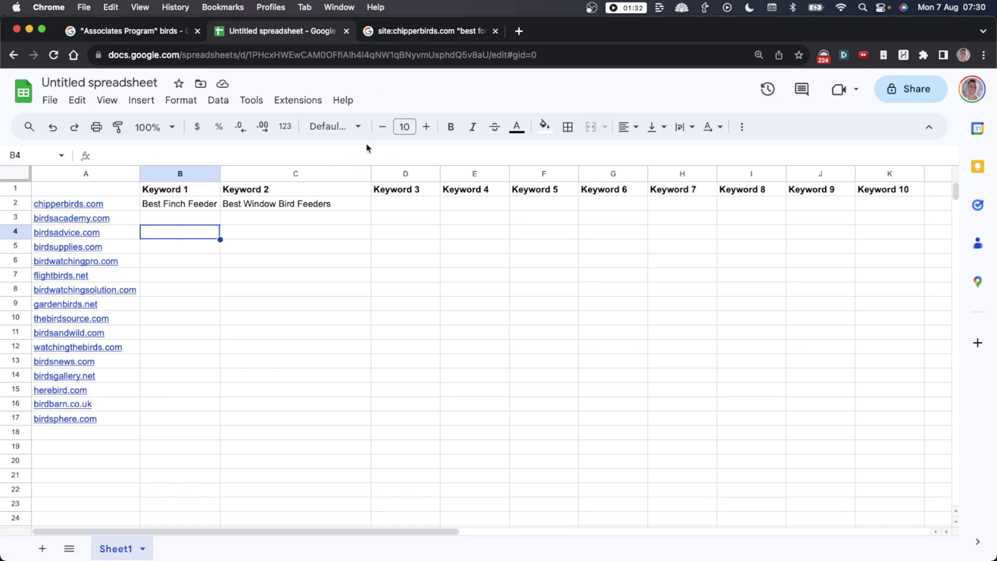
- Examine the AI assistant's extraction prompt and its list of "best" keywords beside the chipperbirds.com search results
click(408, 32)
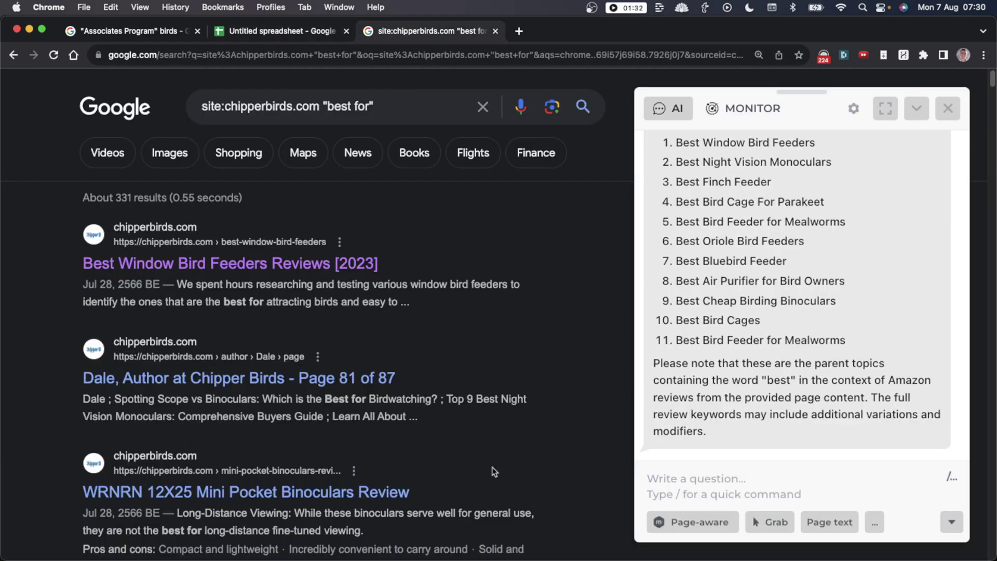
scroll(724, 203, down, 5)
scroll(674, 182, down, 1)
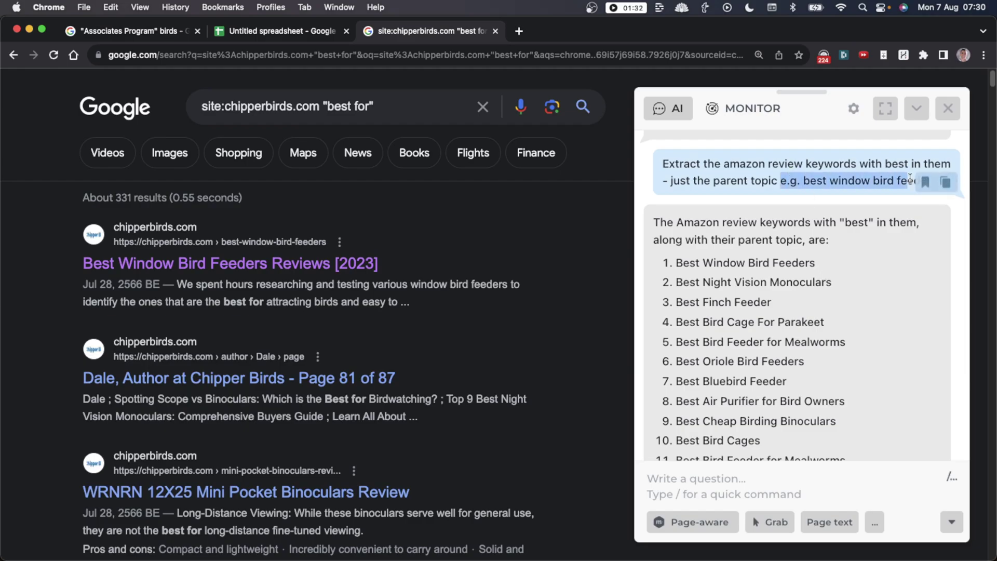
scroll(727, 232, down, 3)
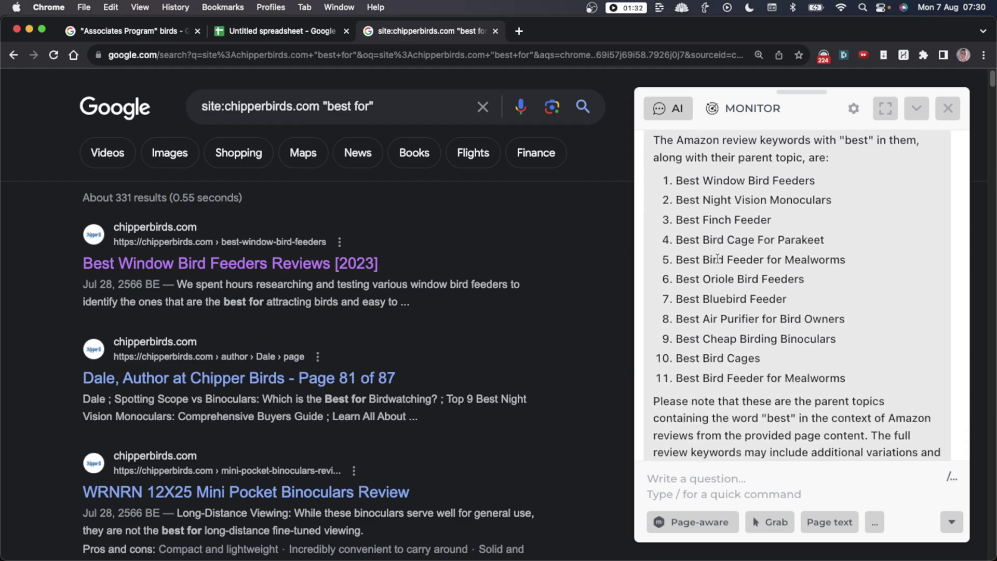
drag(676, 172, 891, 375)
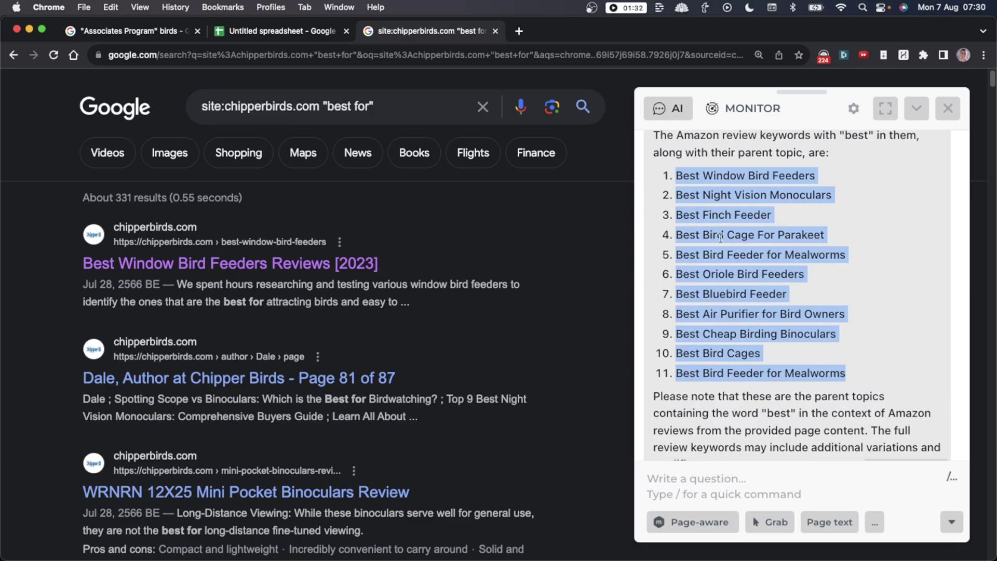
scroll(400, 343, down, 10)
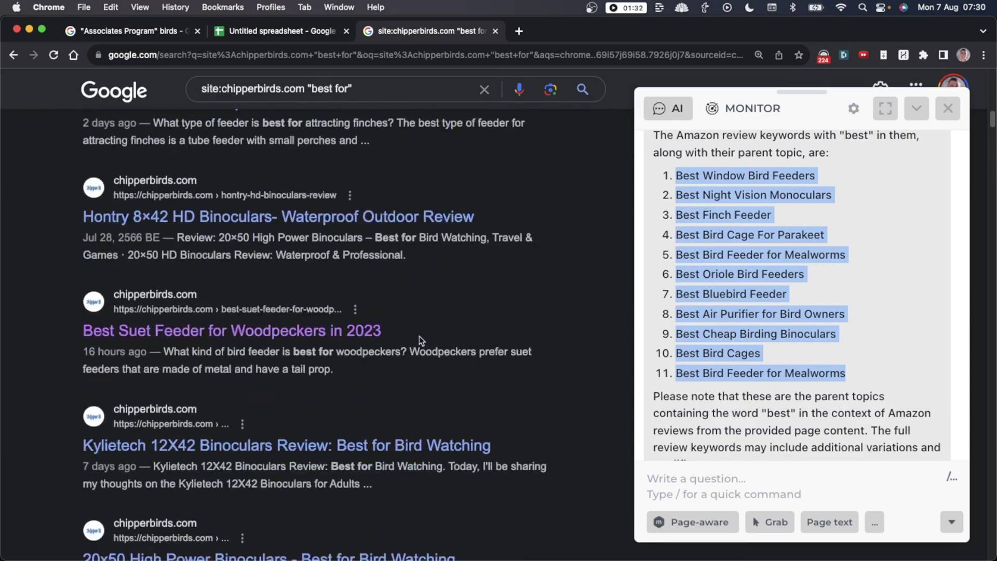
scroll(419, 335, up, 15)
- Find the assistant's keyword Best Bluebird Feeder within the chipperbirds.com search results page
double_click(724, 294)
click(724, 294)
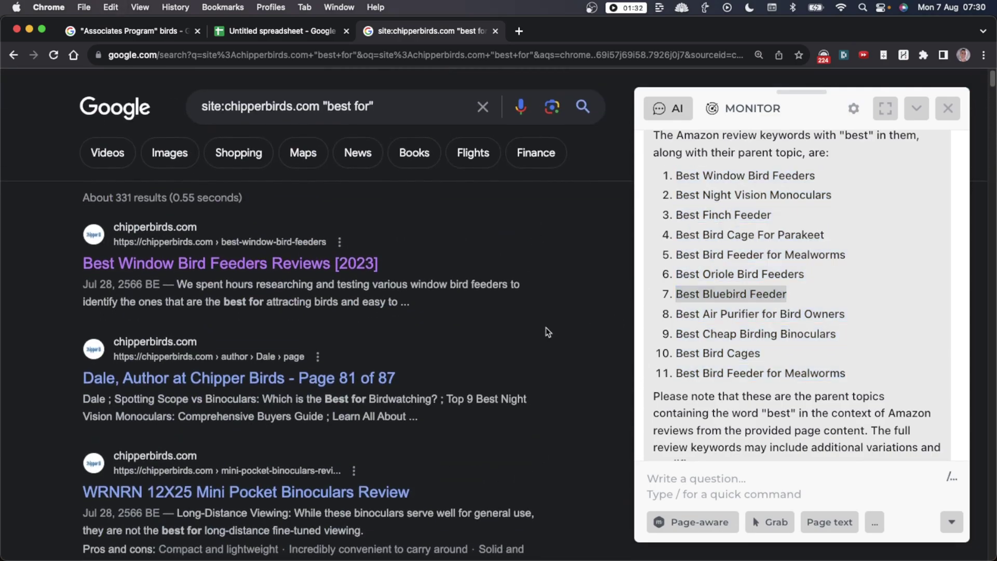
key(super+f)
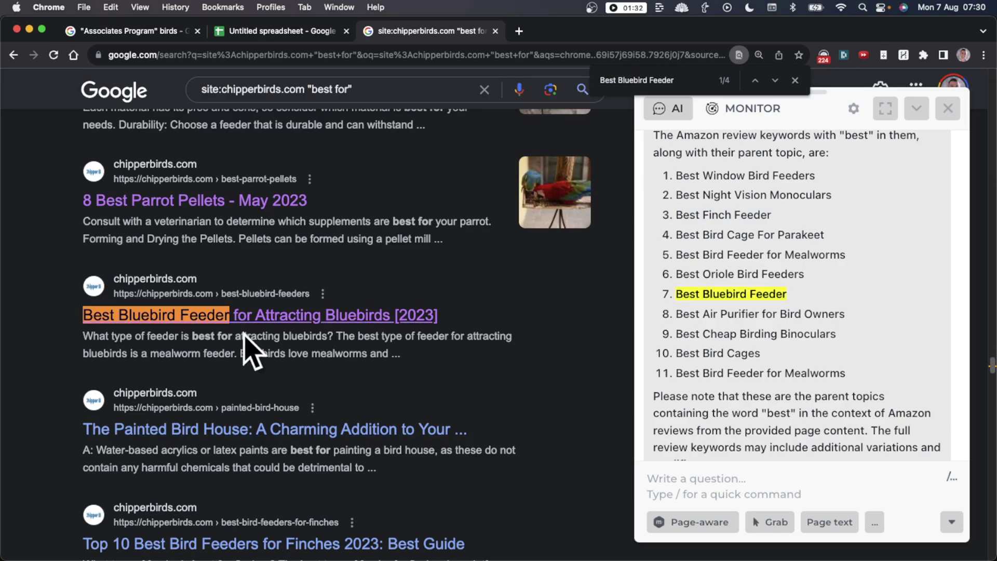
scroll(332, 332, down, 15)
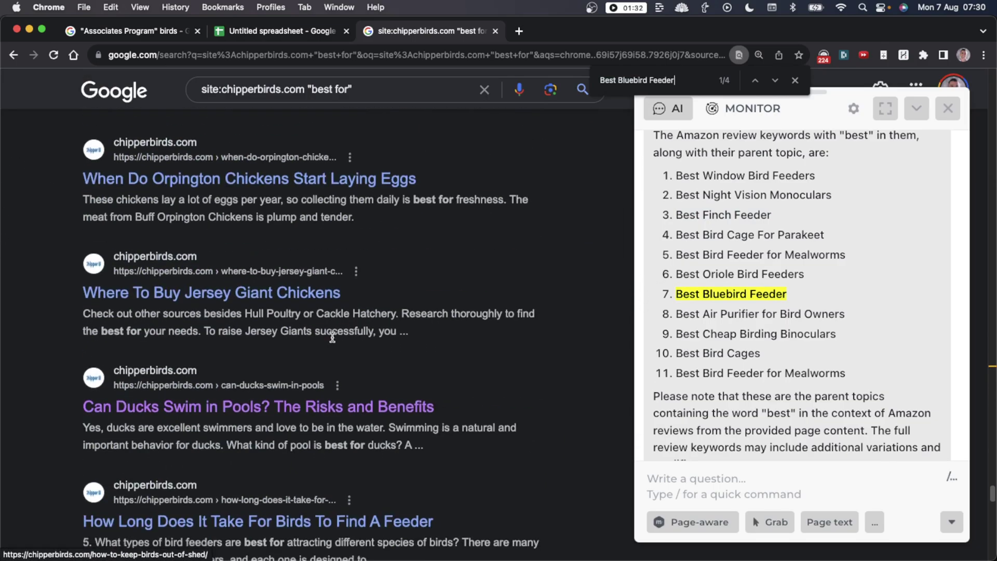
scroll(336, 335, down, 15)
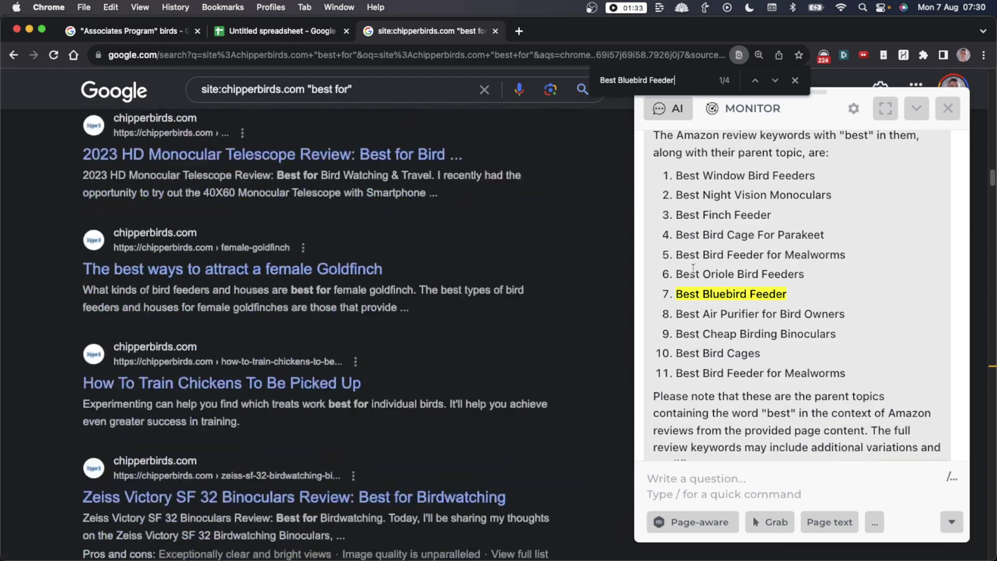
- Reread the assistant's keyword answer and the prompt asking for Amazon review keywords reduced to their parent topic
scroll(725, 291, down, 5)
scroll(726, 291, up, 5)
scroll(743, 234, down, 5)
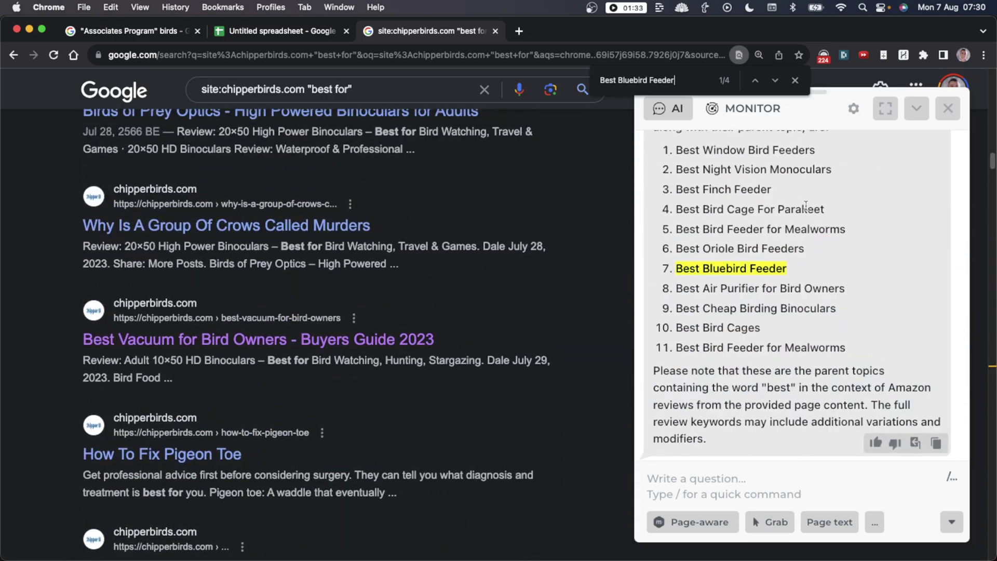
drag(674, 157, 838, 184)
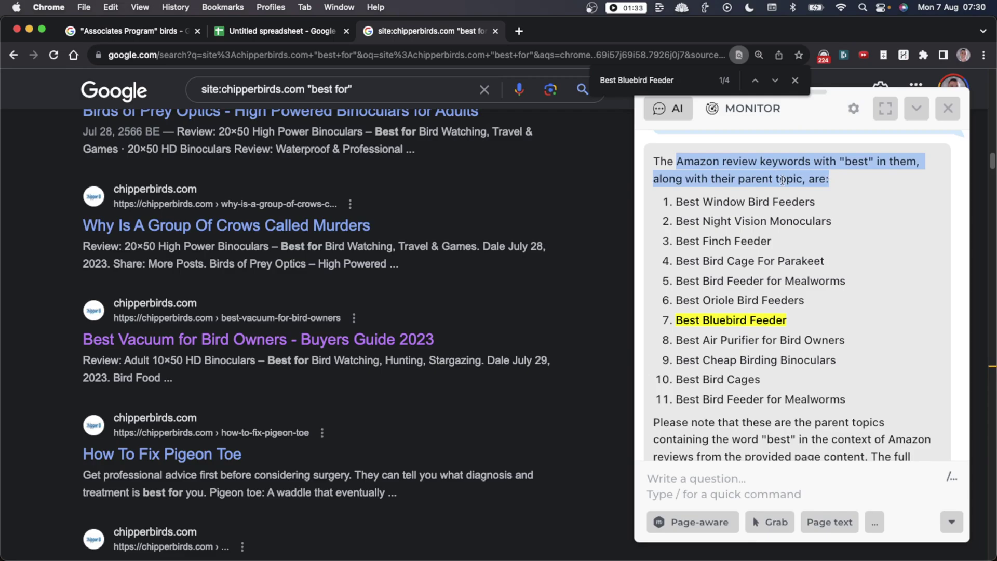
scroll(484, 275, up, 15)
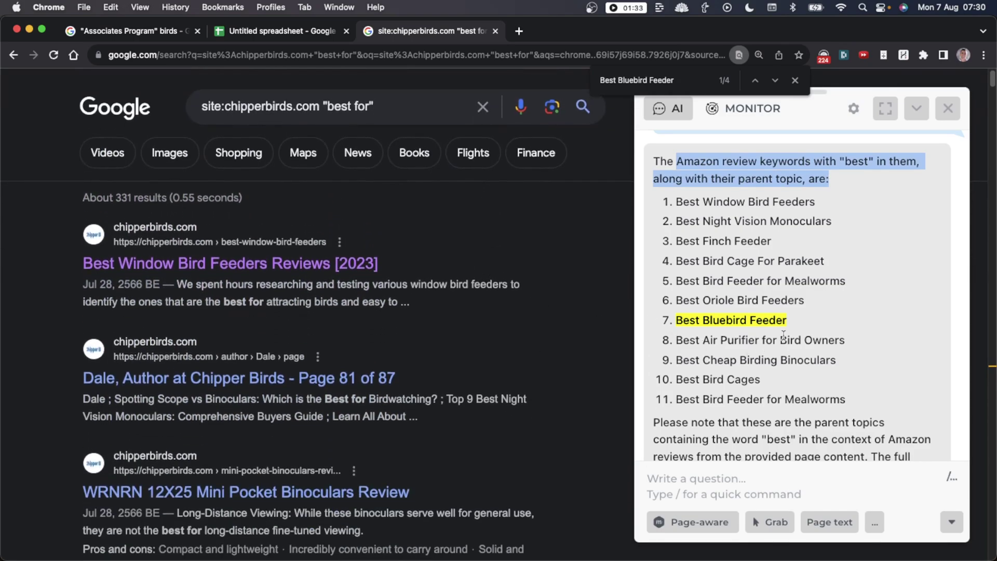
scroll(650, 265, up, 2)
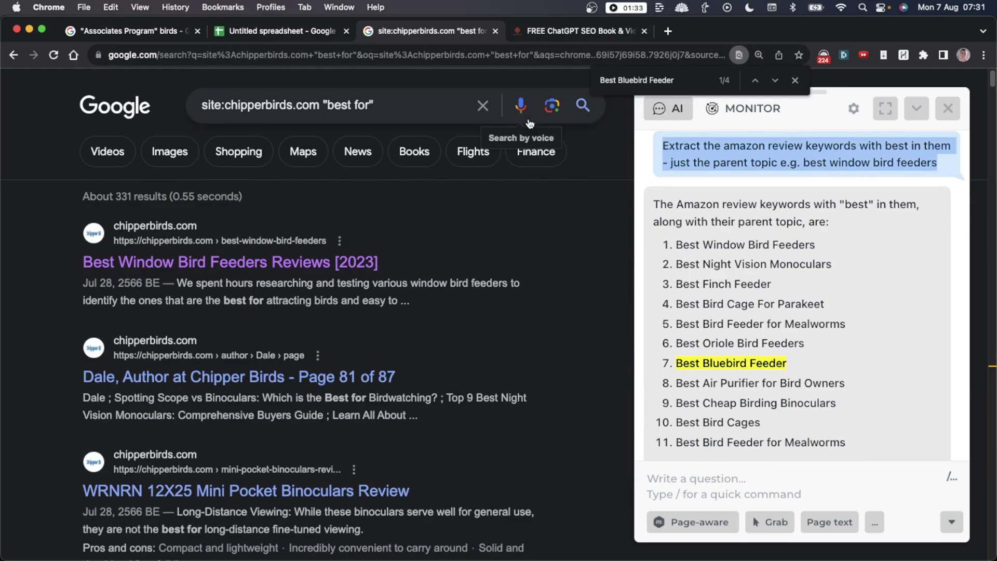
- Look through the free ChatGPT SEO prompts and video course page, and close it
click(541, 37)
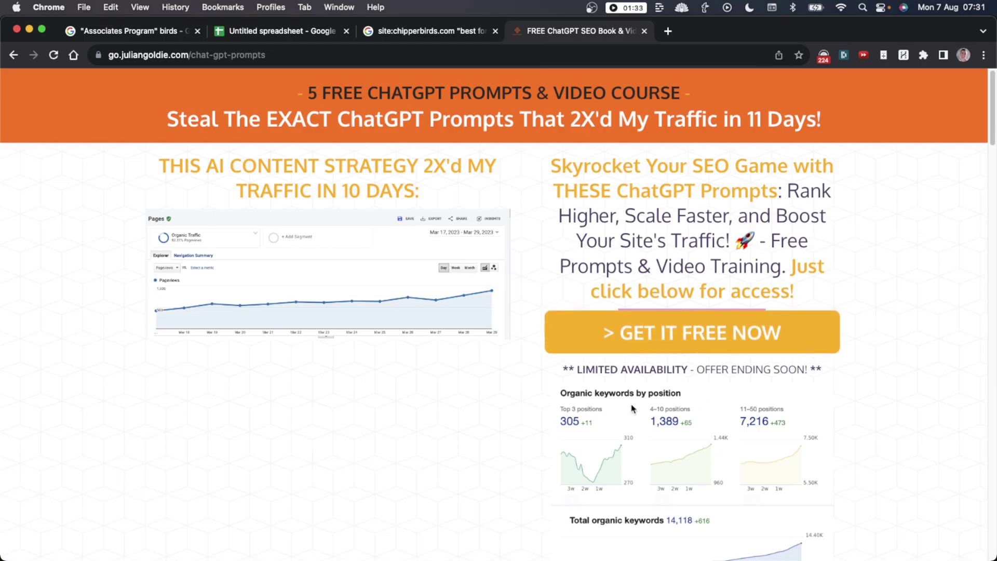
scroll(552, 318, down, 10)
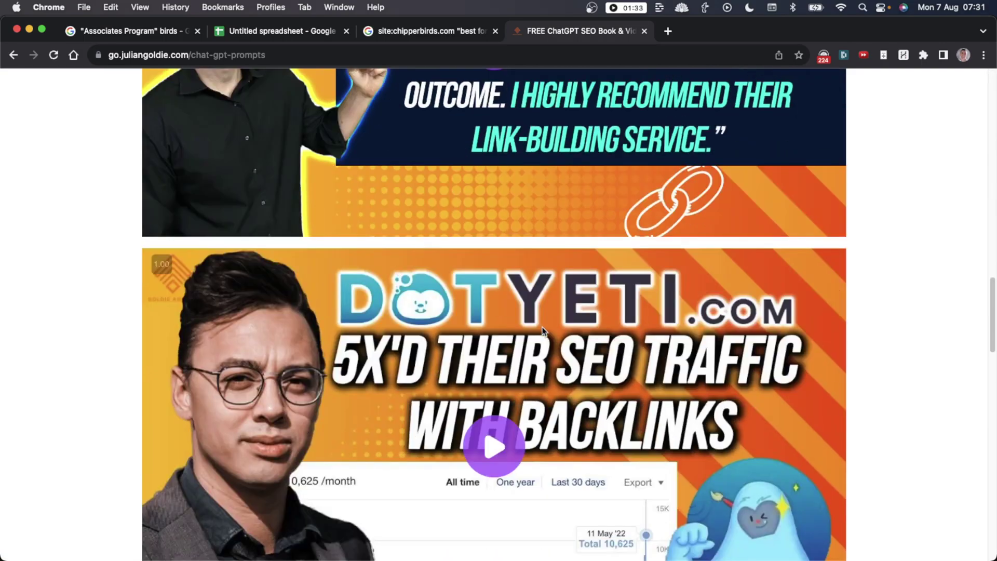
scroll(558, 327, up, 15)
scroll(557, 327, down, 10)
scroll(554, 338, up, 10)
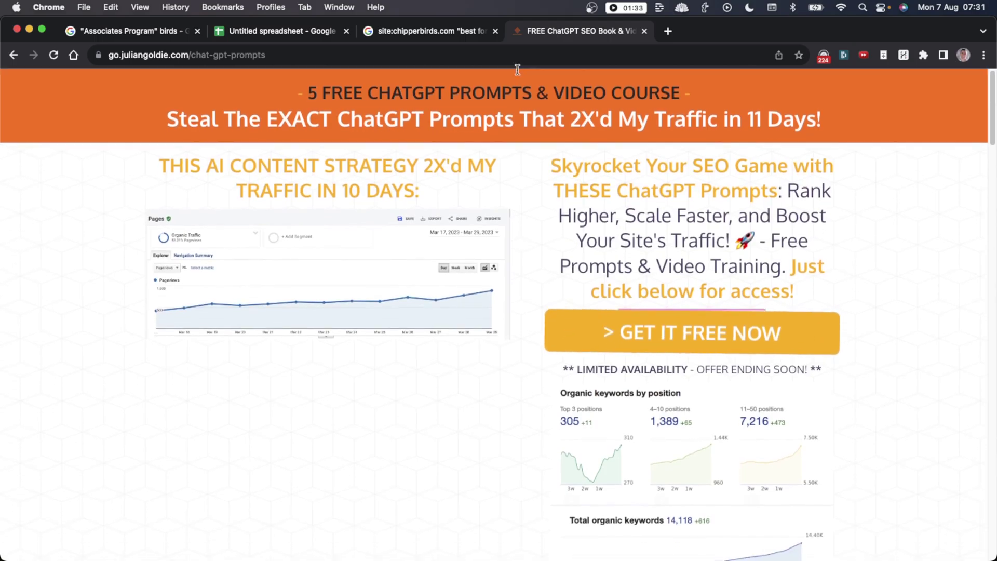
click(644, 31)
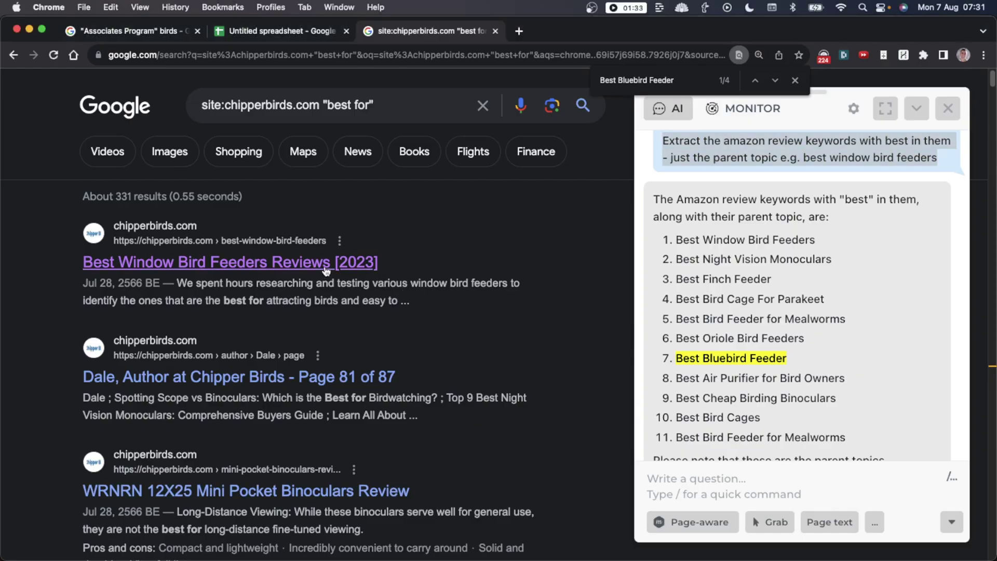
- Open the Best Window Bird Feeders Reviews article and examine the AI assistant's list of LSI keywords for that page
click(332, 323)
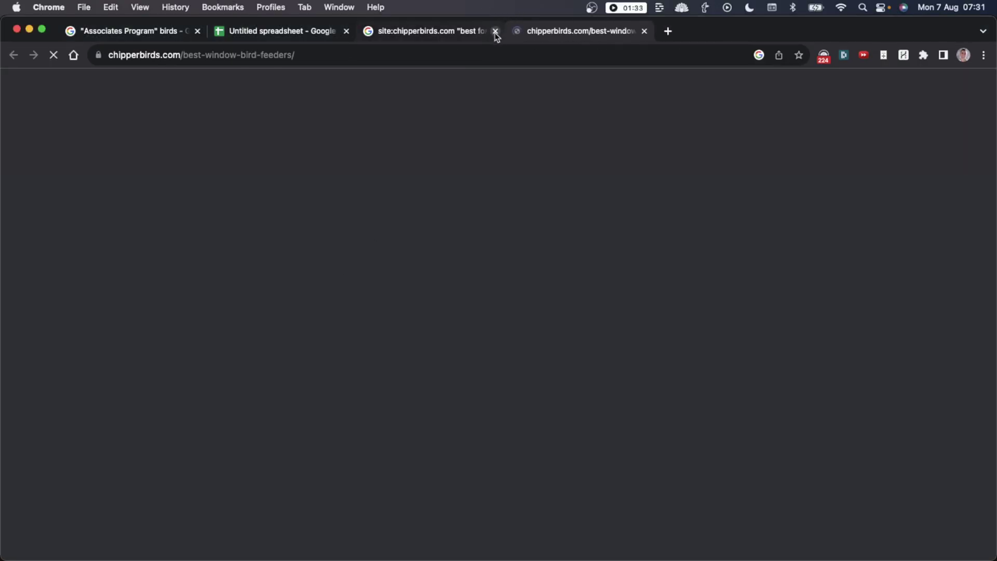
key(alt+a)
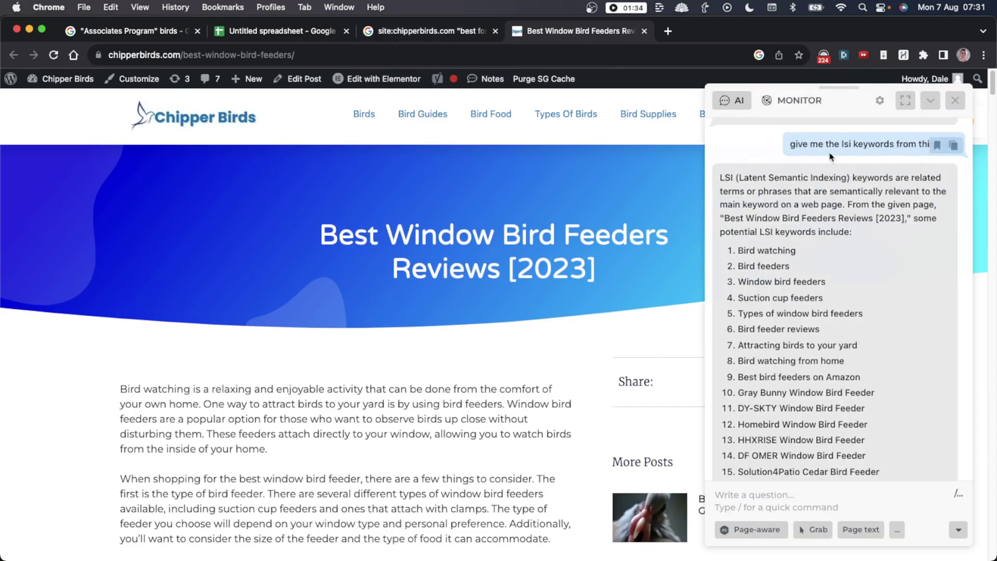
scroll(514, 248, down, 15)
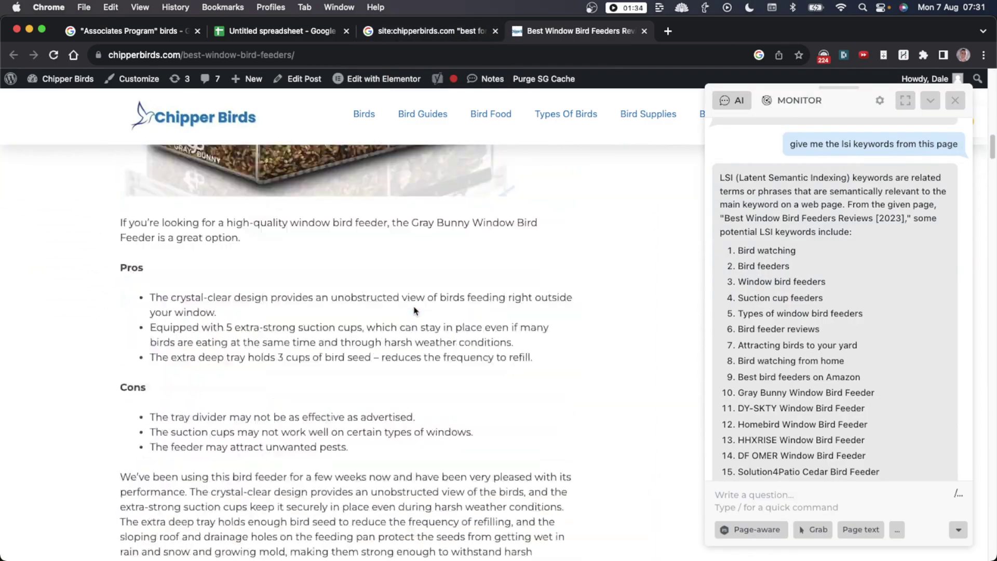
scroll(417, 308, up, 10)
scroll(683, 328, down, 1)
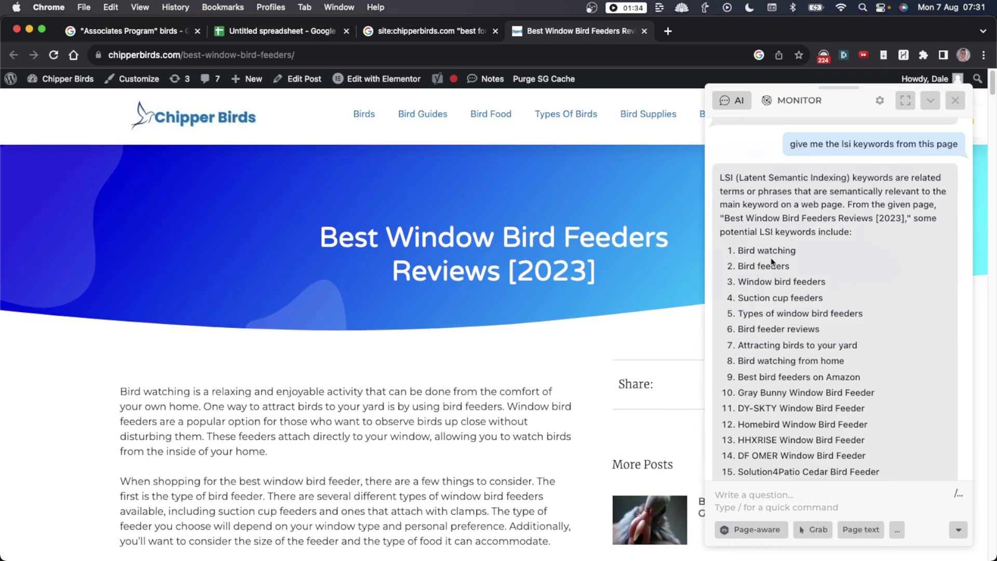
drag(741, 248, 898, 407)
scroll(898, 407, down, 4)
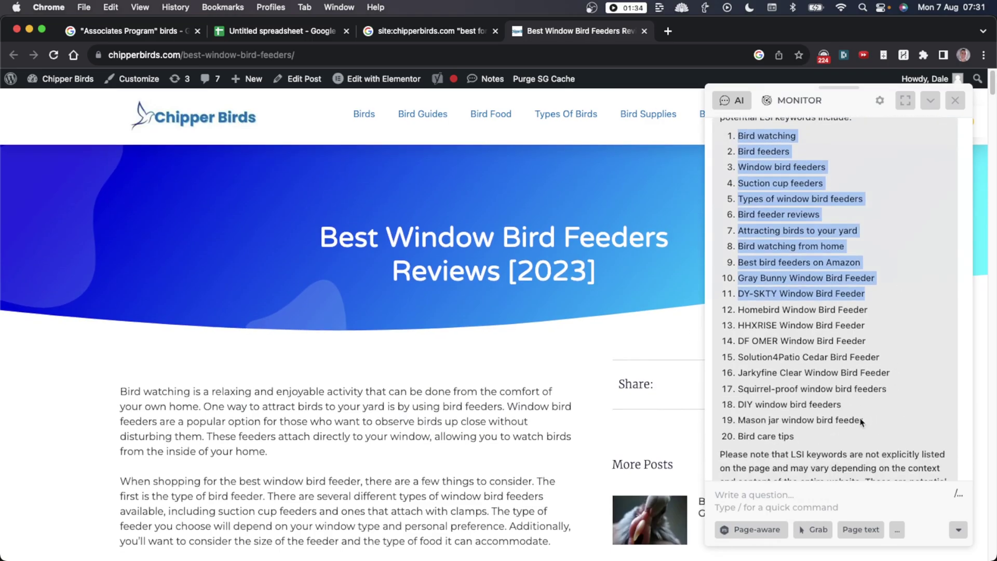
- Examine the article's product sections against the assistant's LSI keywords
scroll(370, 362, down, 20)
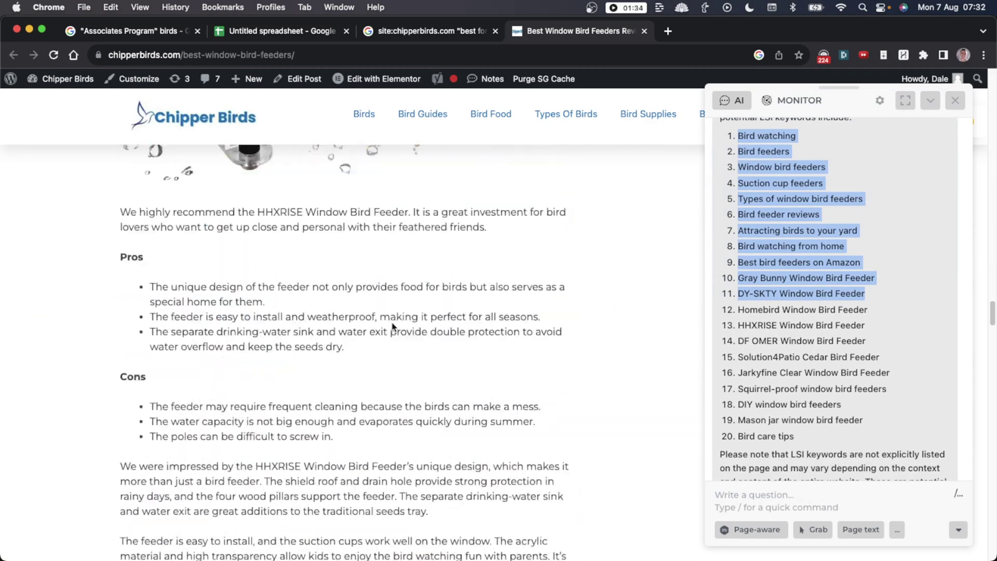
scroll(417, 313, up, 10)
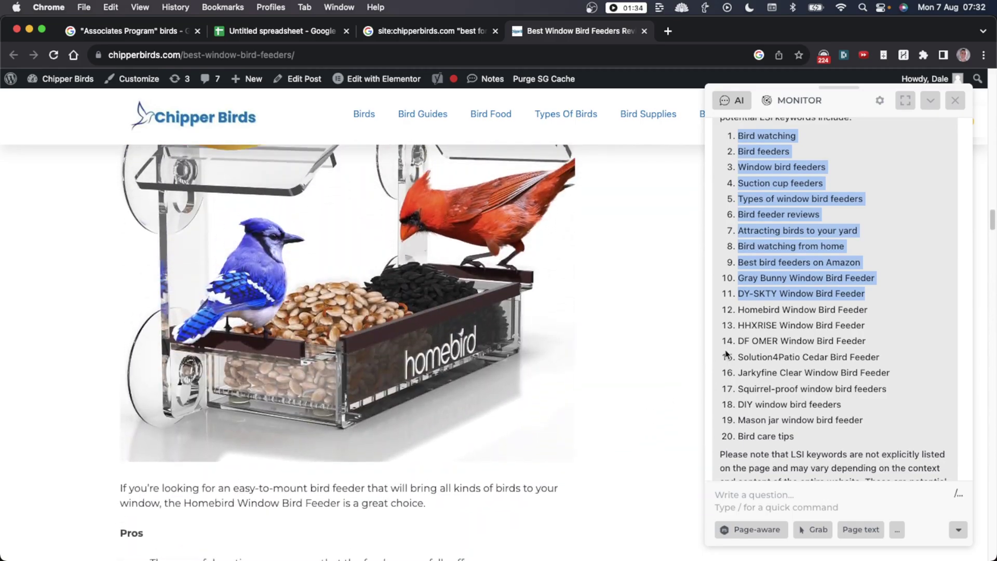
scroll(362, 318, up, 15)
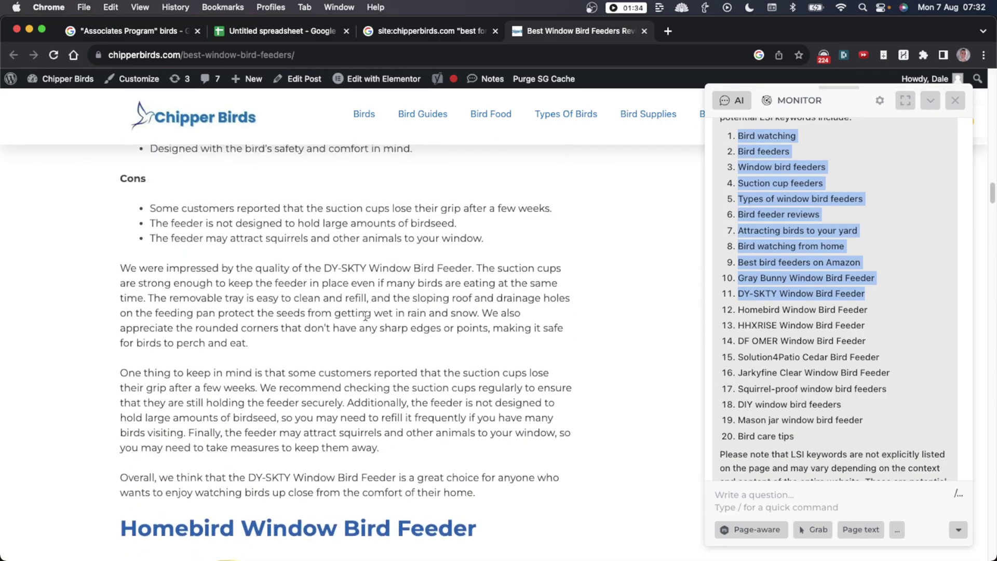
scroll(361, 318, up, 10)
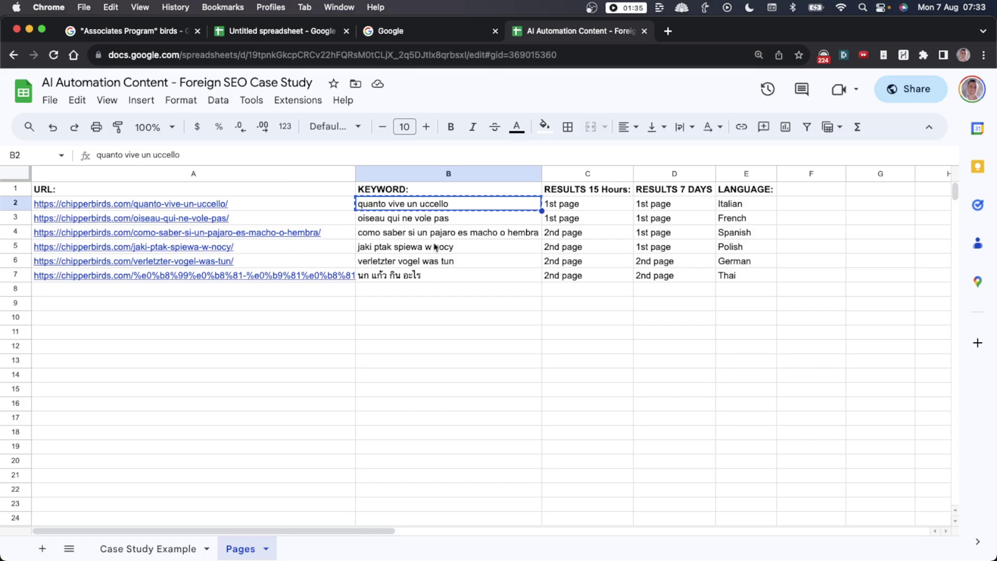
- Look up the Italian keyword "quanto vive un uccello" on Google in a private window and examine the chipperbirds.com result's ranking
click(257, 203)
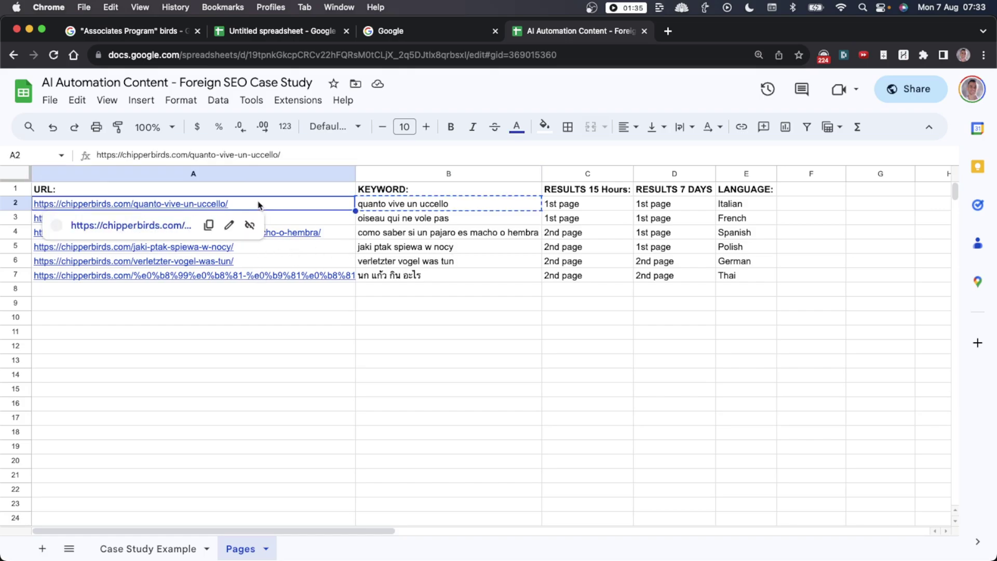
click(408, 206)
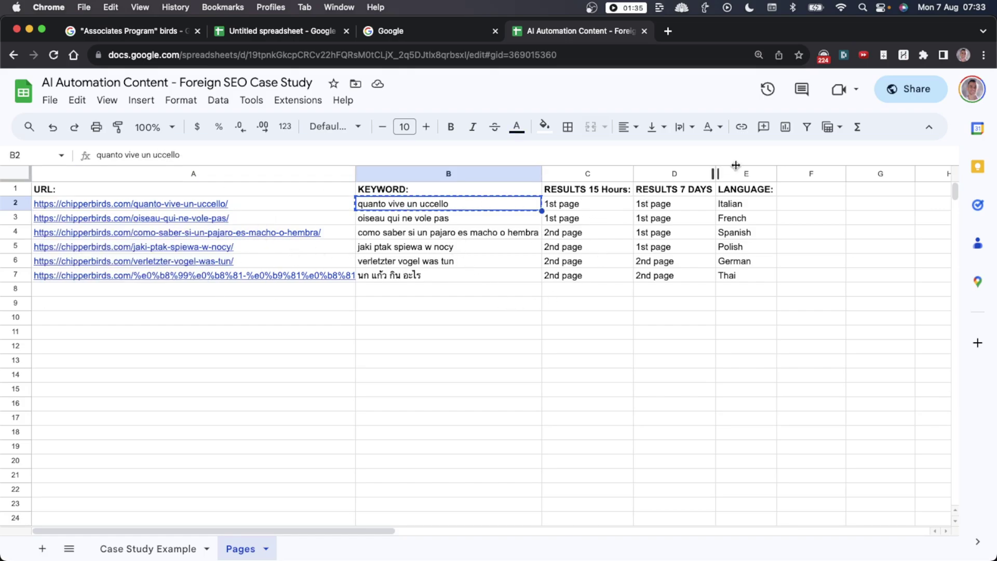
key(super+c)
click(983, 56)
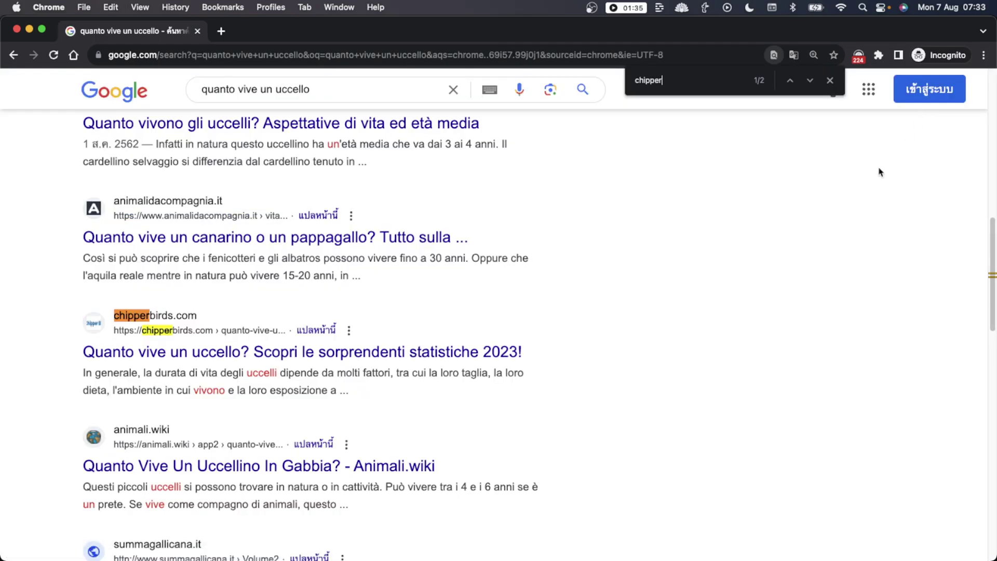
key(Escape)
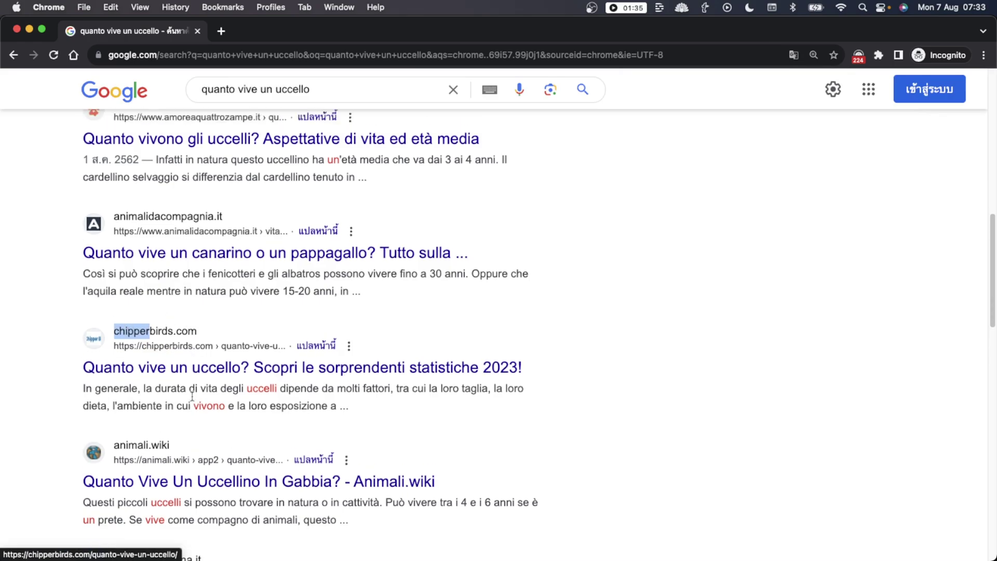
scroll(311, 369, up, 10)
scroll(280, 384, down, 10)
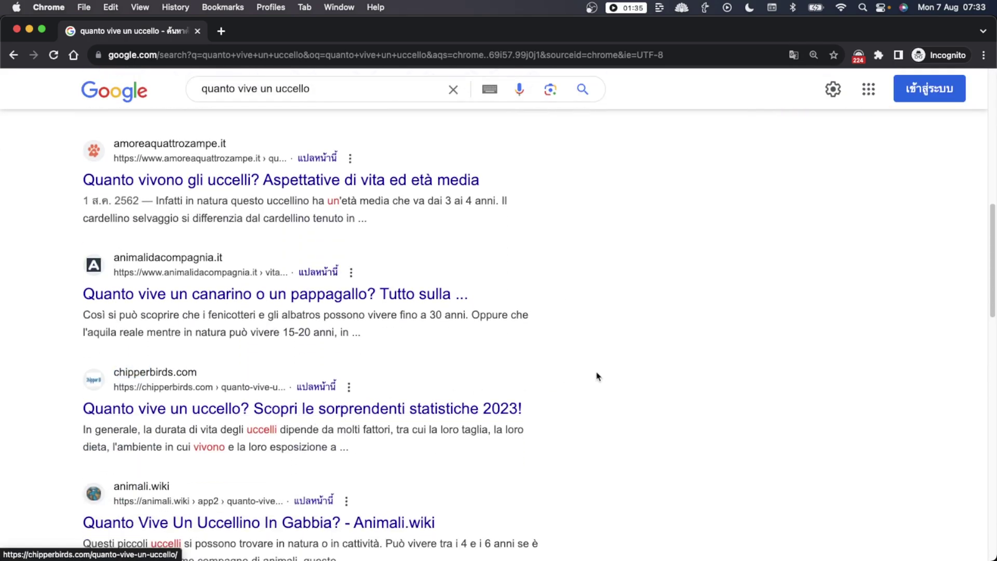
key(super+grave)
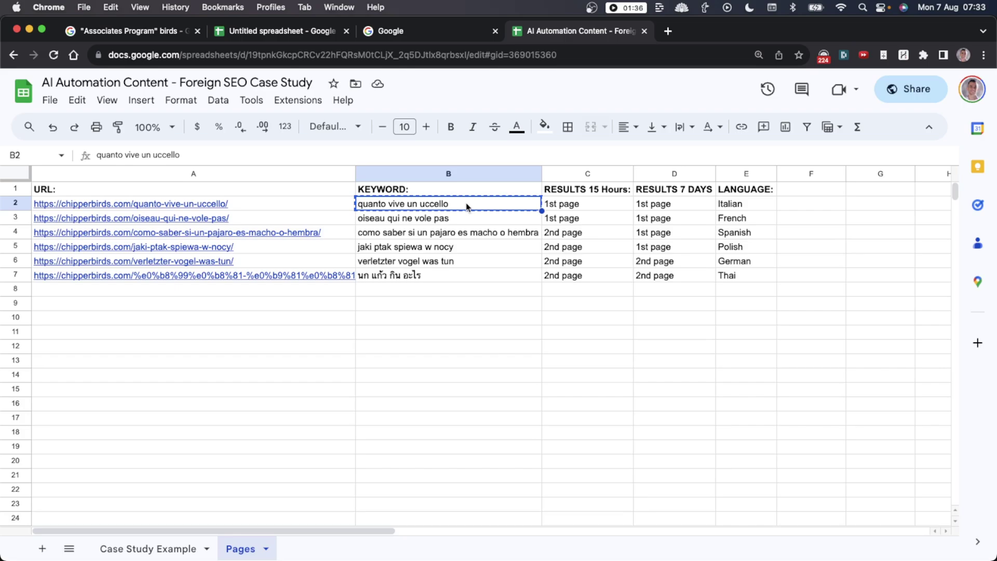
- Close the foreign SEO case study spreadsheet and enter the query Aves "Esta web participa" in Google
click(435, 32)
click(644, 30)
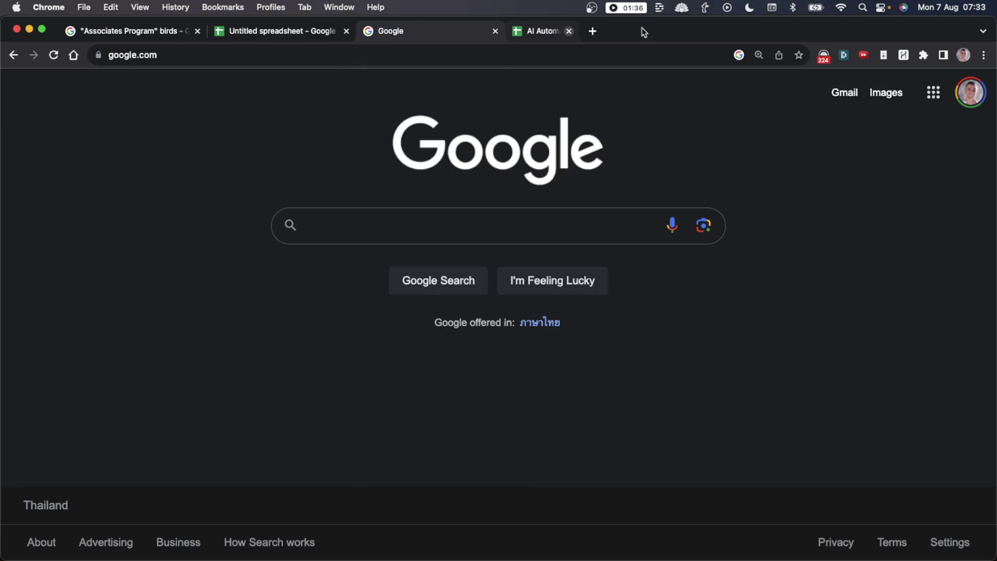
click(438, 232)
key(super+v)
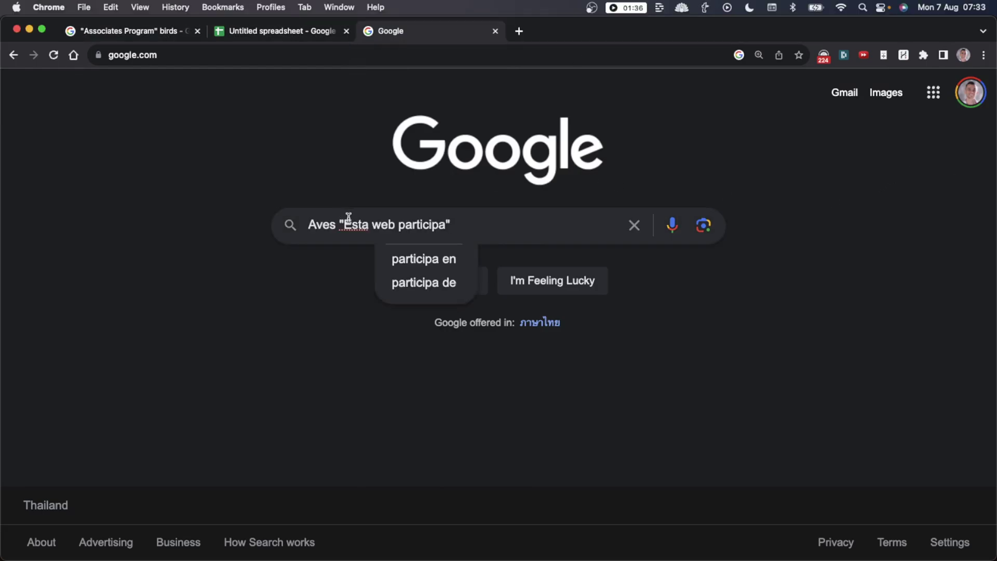
- Review the quoted phrase and the word Aves in the query, and run the Google search
drag(345, 224, 445, 221)
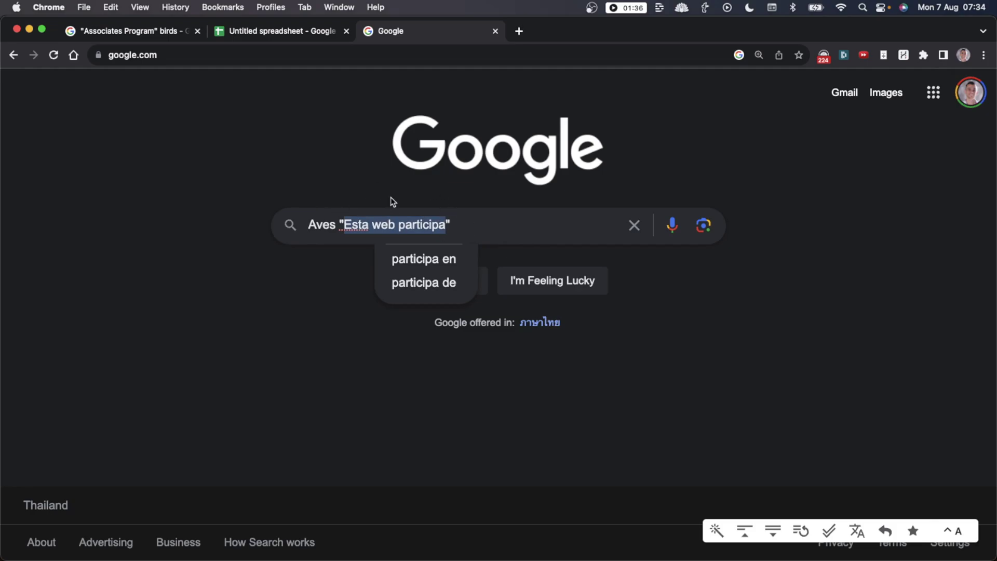
click(433, 223)
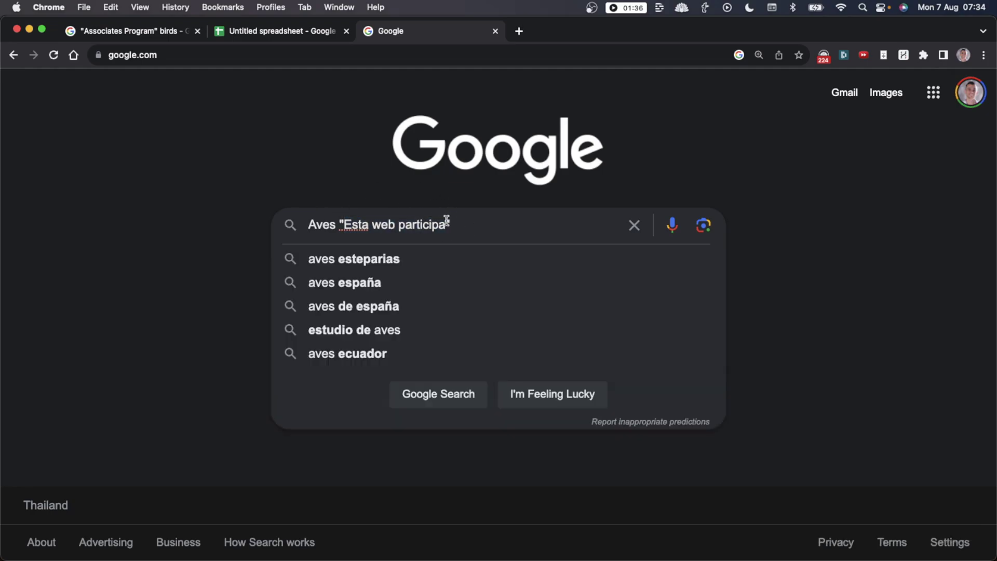
drag(445, 223, 343, 223)
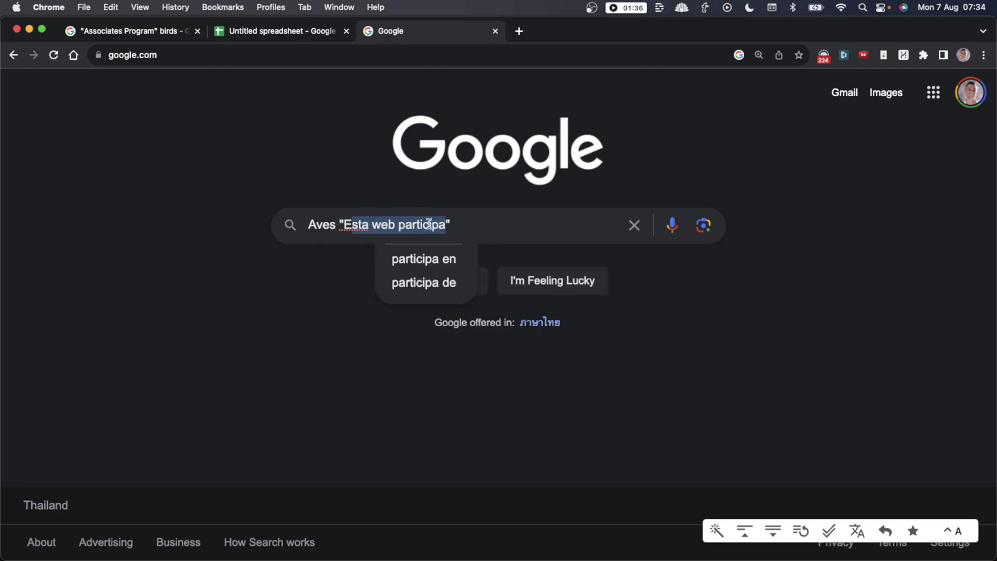
click(319, 223)
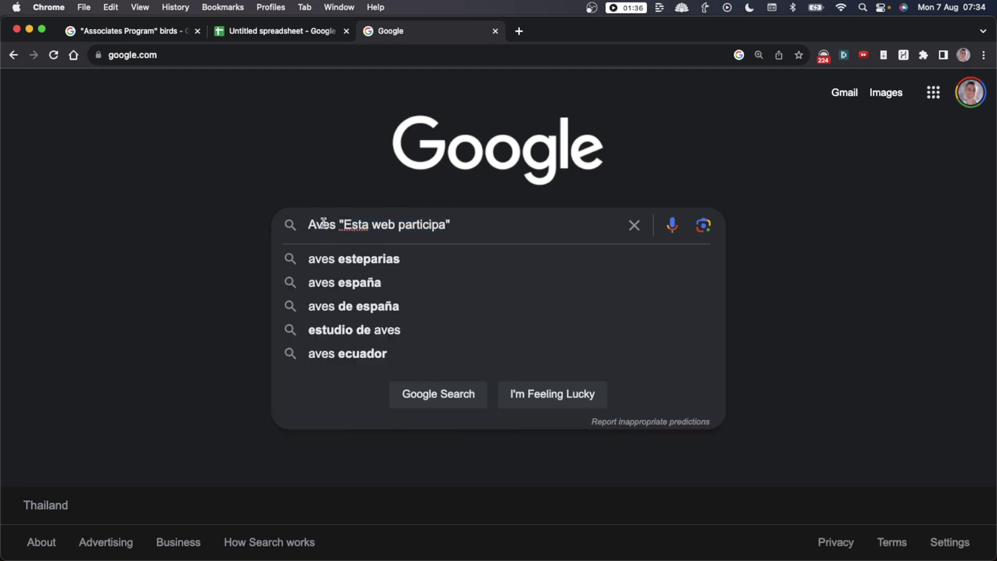
double_click(323, 223)
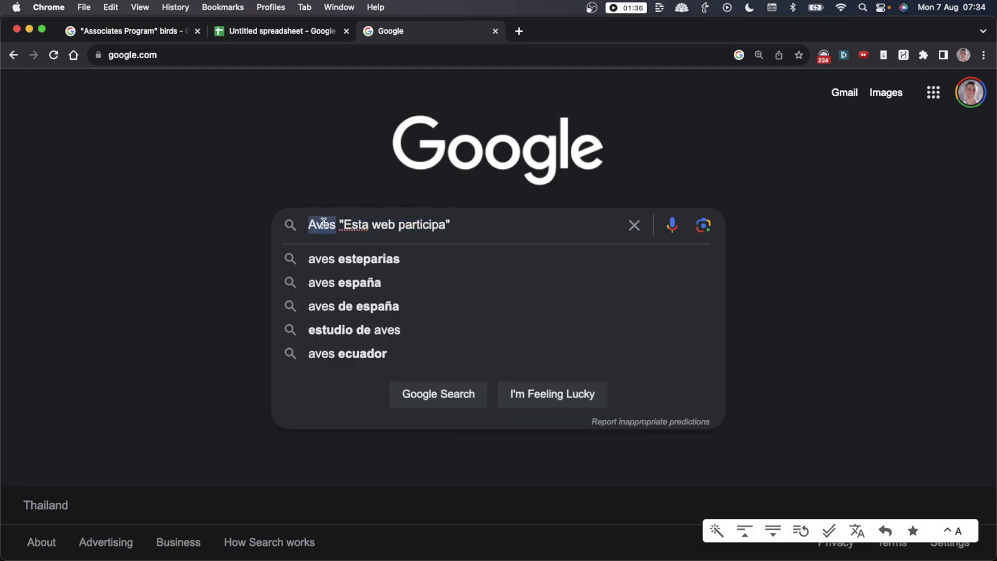
click(323, 223)
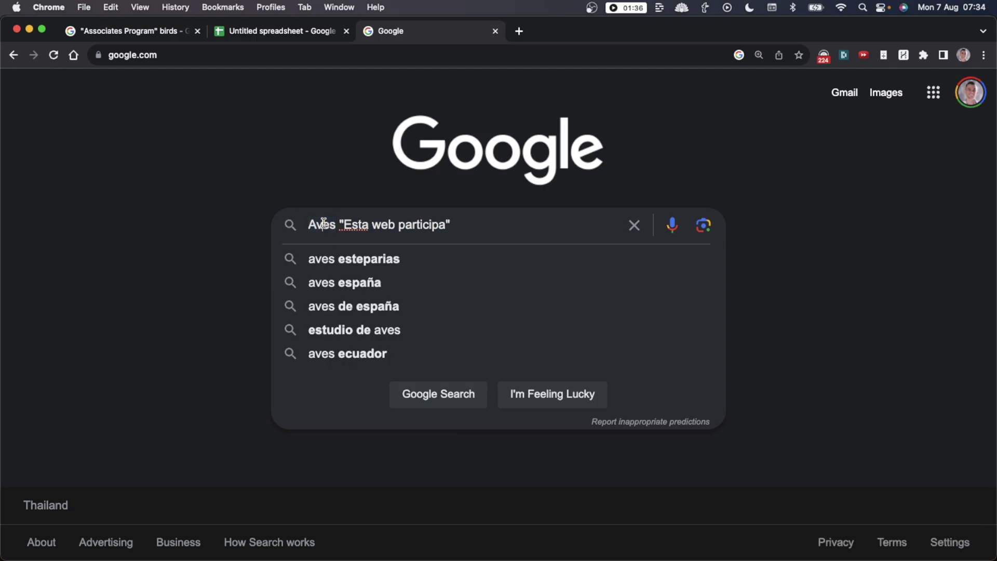
drag(331, 225, 304, 225)
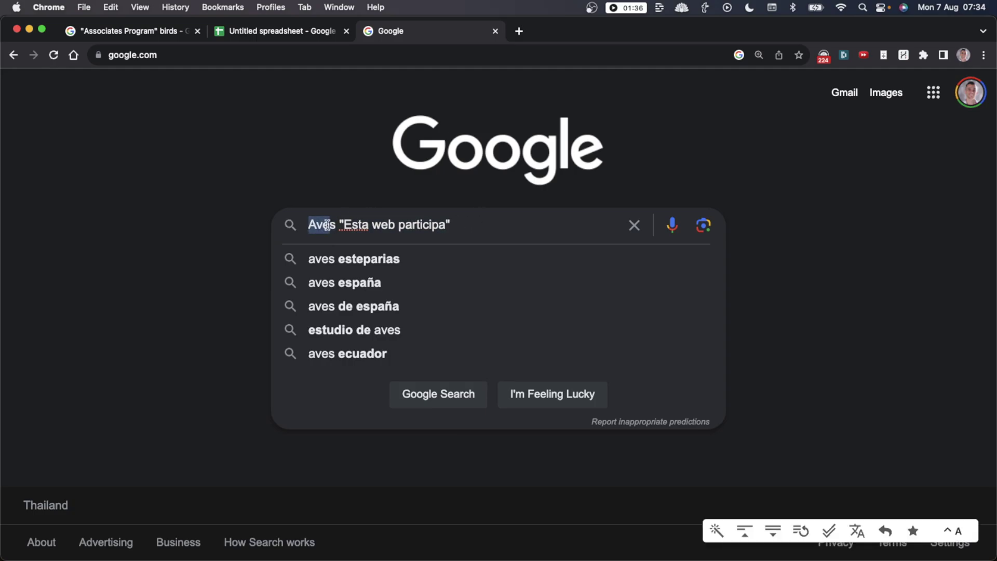
click(481, 222)
key(Return)
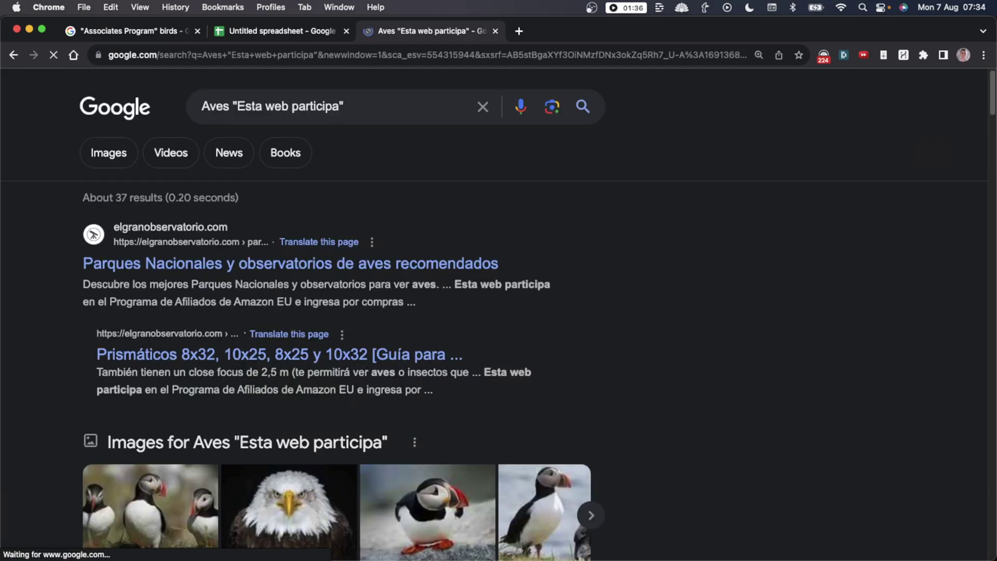
- Look through the Spanish search results for sites whose snippets mention the Amazon affiliate programme
scroll(407, 347, down, 3)
scroll(407, 347, down, 5)
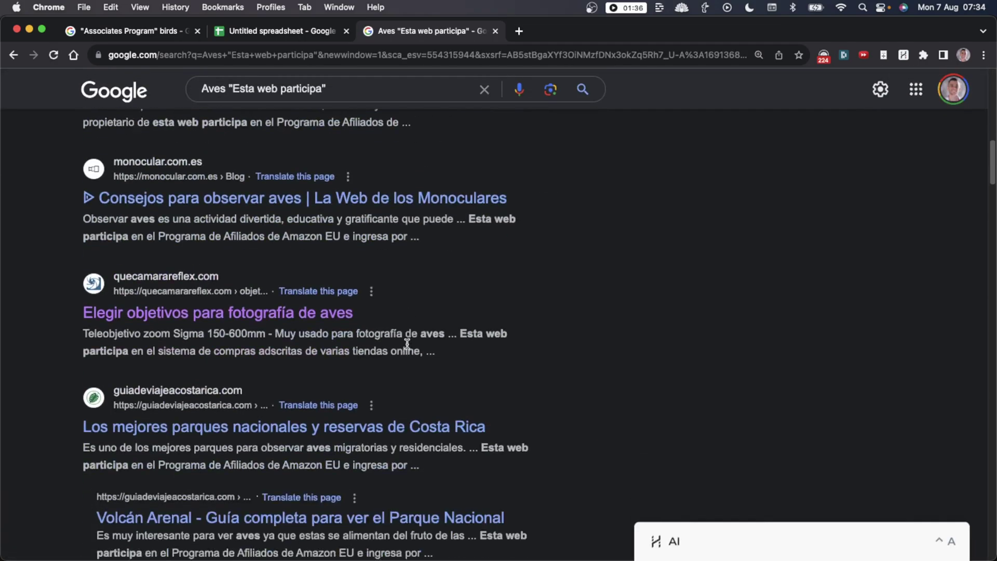
scroll(430, 319, up, 10)
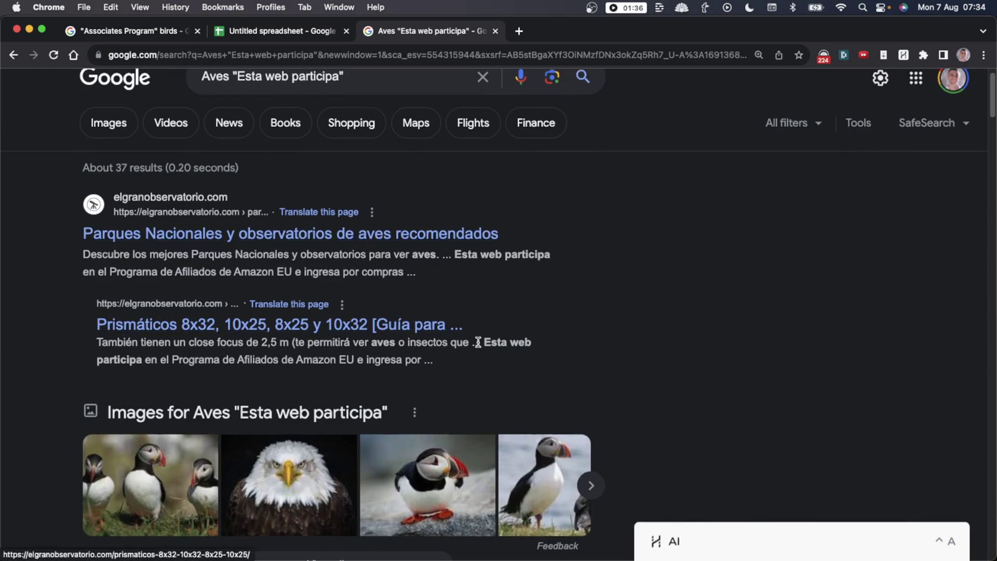
scroll(457, 356, down, 9)
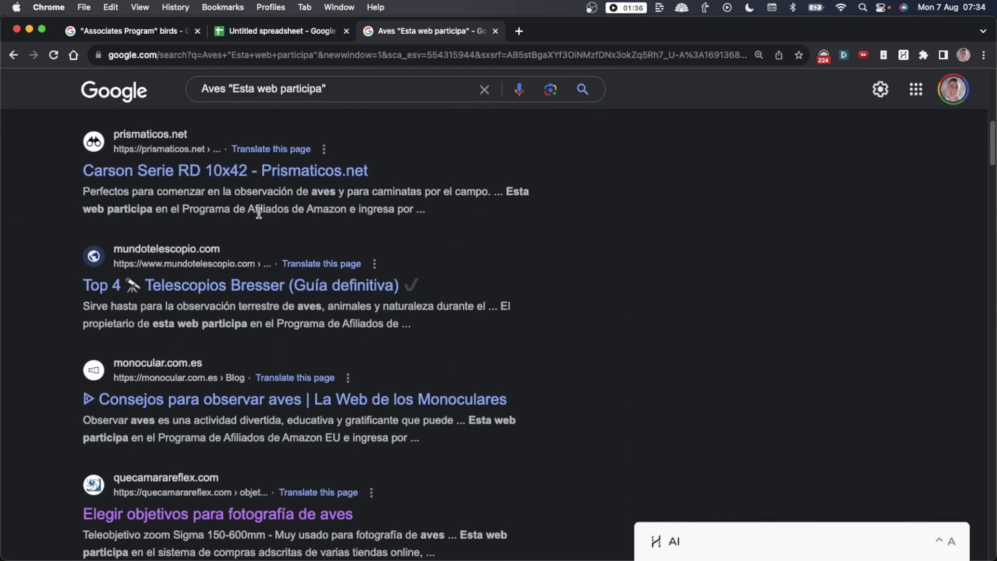
scroll(426, 321, down, 20)
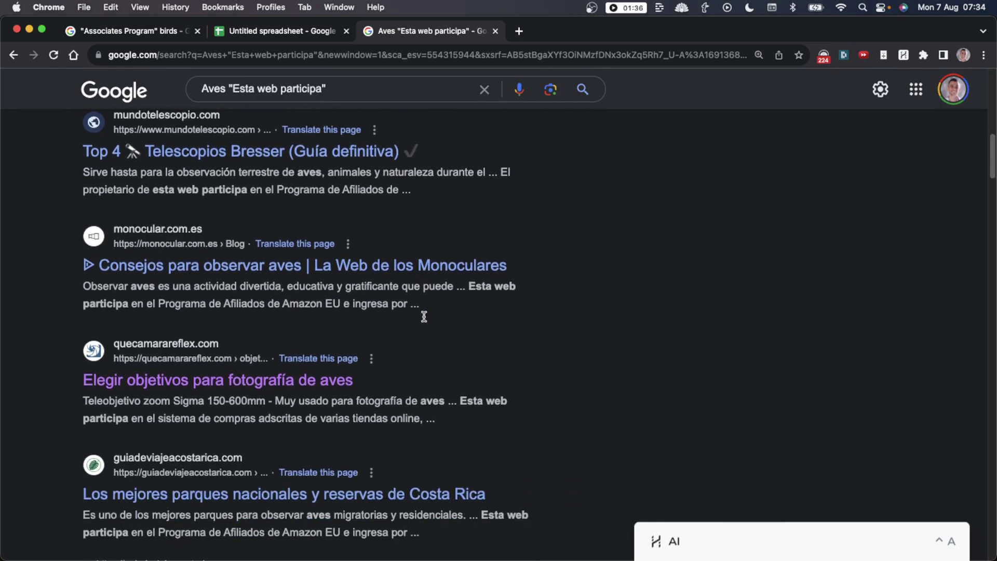
scroll(431, 323, up, 20)
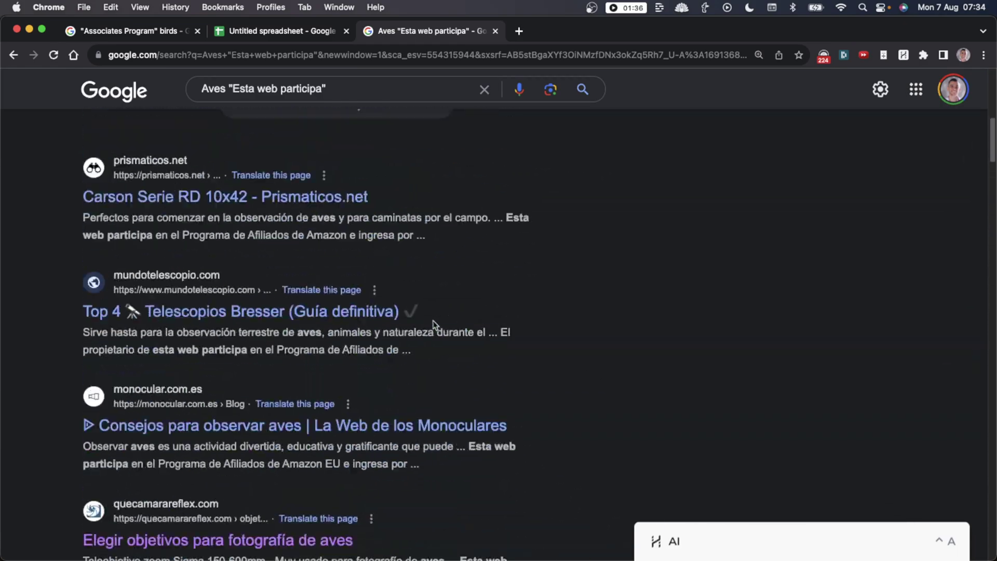
scroll(435, 325, down, 3)
scroll(437, 324, down, 5)
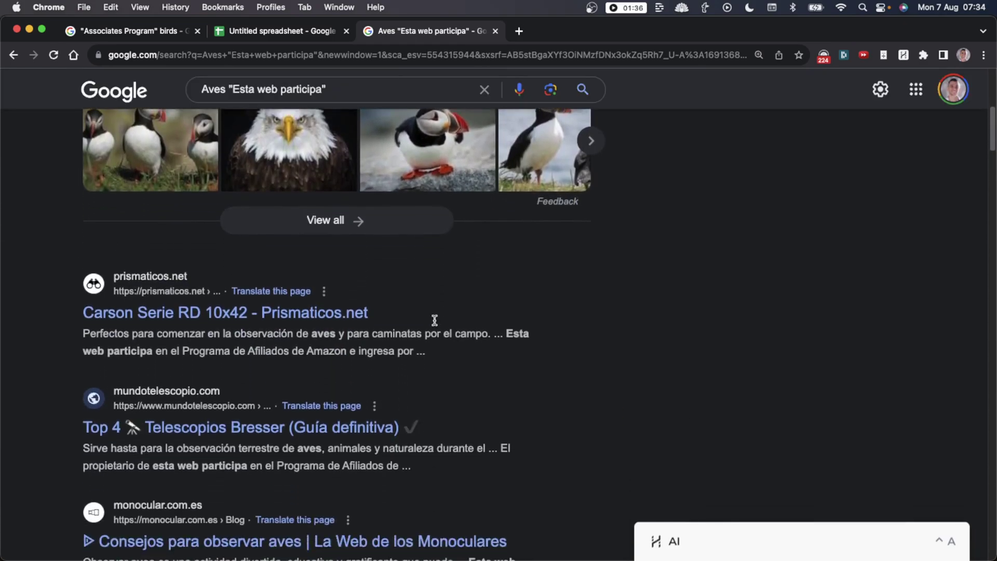
scroll(434, 329, up, 10)
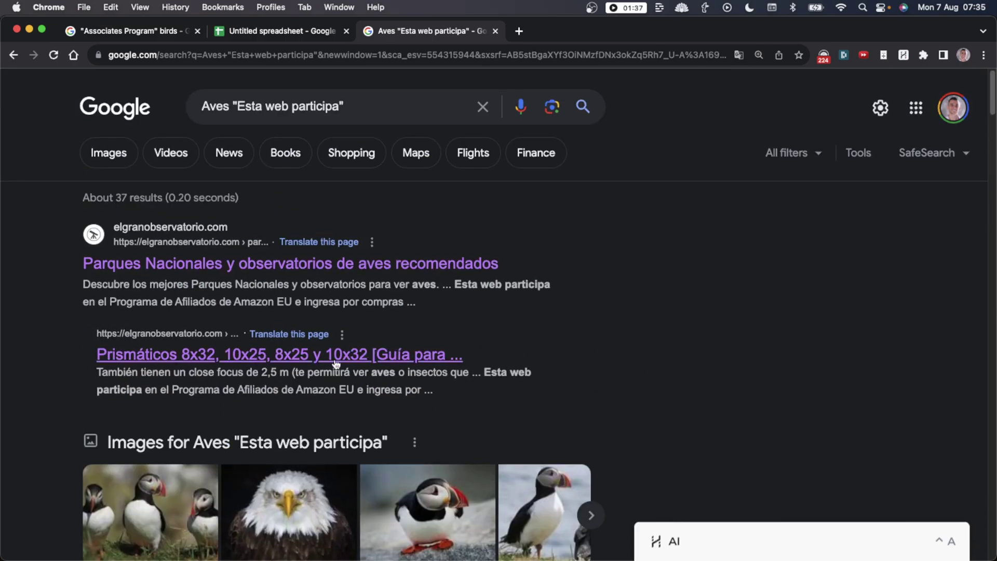
- Open the elgranobservatorio.com Prismáticos 8x32, 10x25, 8x25 y 10x32 guide and examine its product comparison table and price links
click(293, 353)
scroll(541, 322, down, 20)
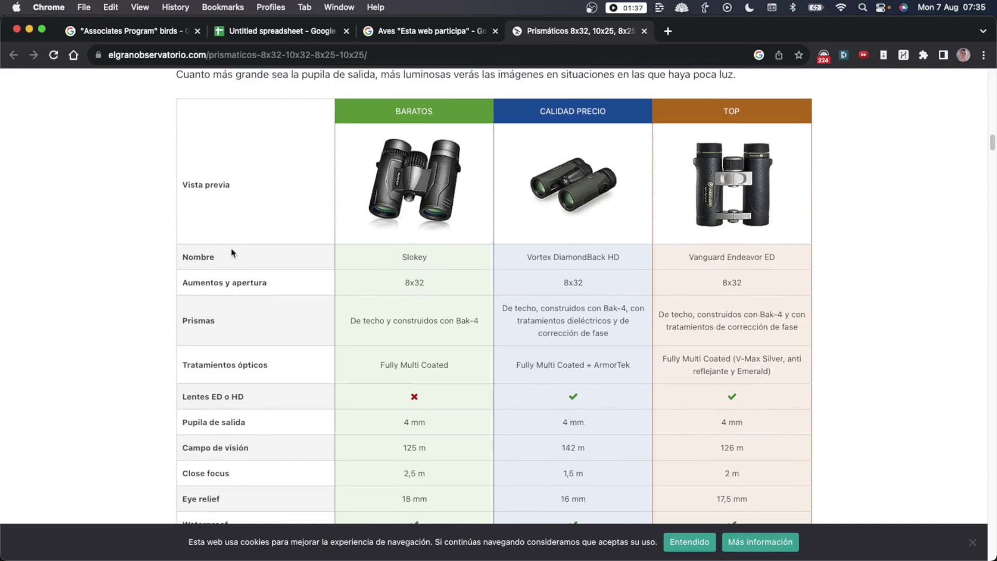
scroll(231, 253, down, 3)
scroll(265, 208, up, 1)
scroll(464, 208, up, 4)
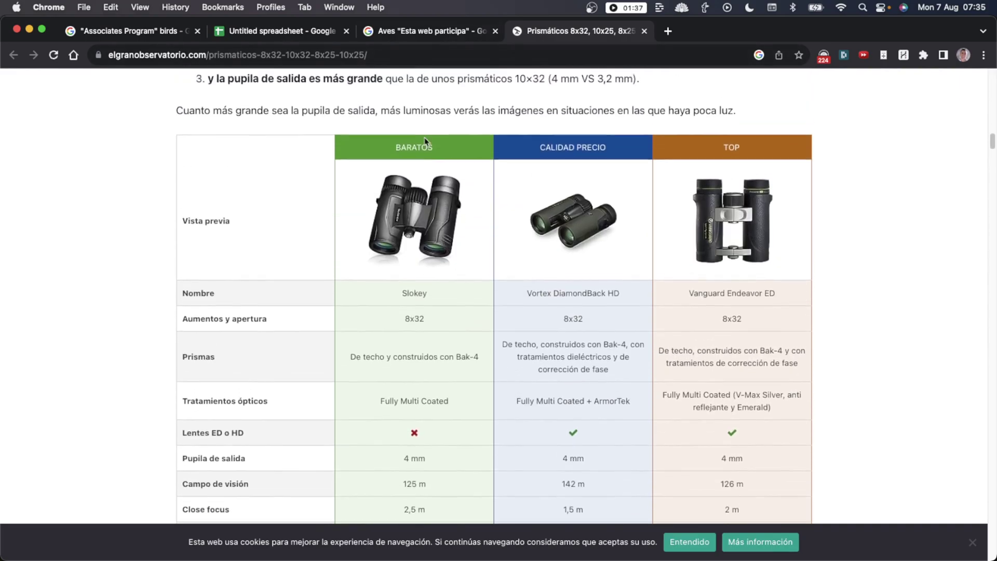
scroll(498, 263, down, 9)
scroll(384, 260, up, 2)
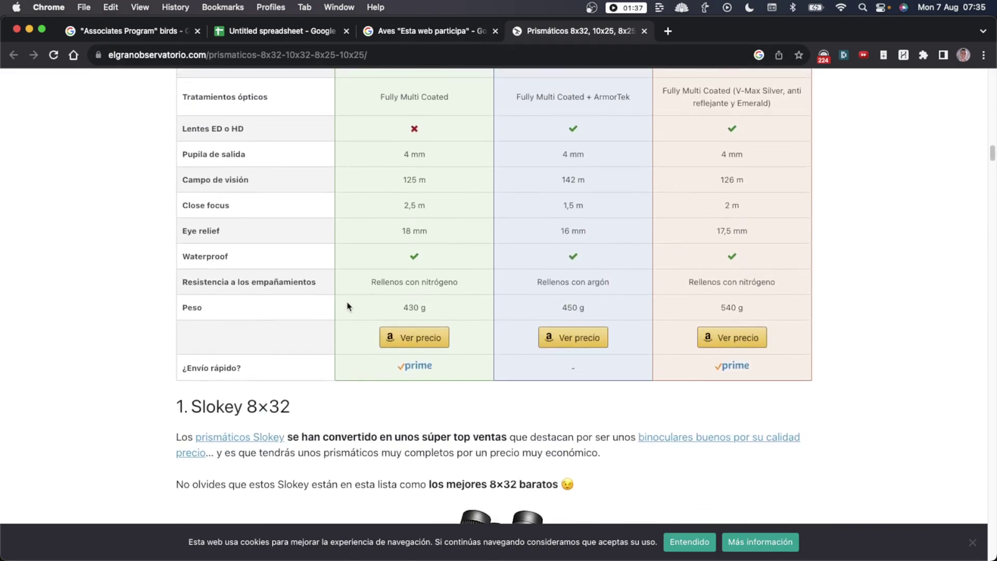
- Read the main heading of the binoculars guide and close the article
scroll(209, 261, up, 15)
drag(838, 247, 796, 269)
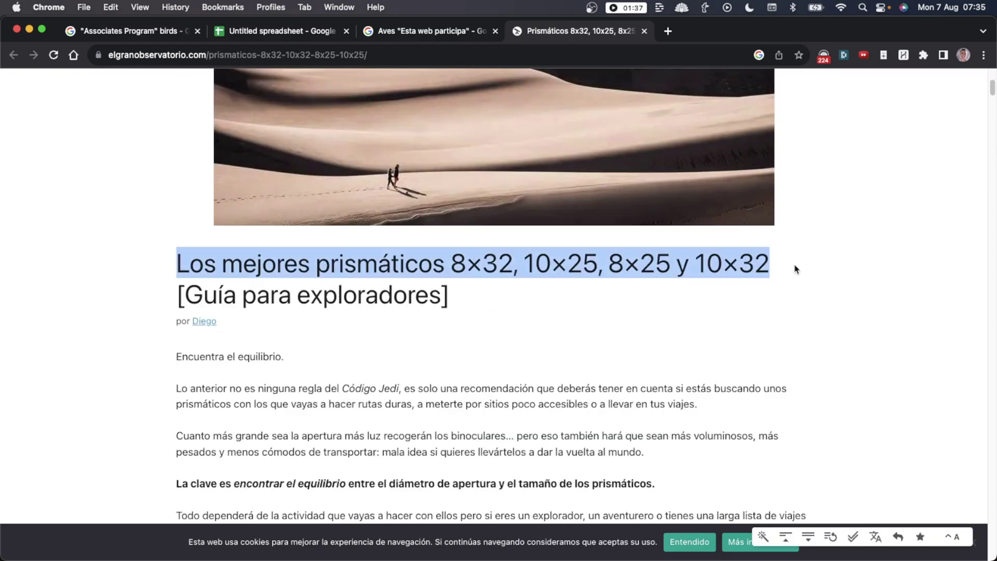
click(674, 251)
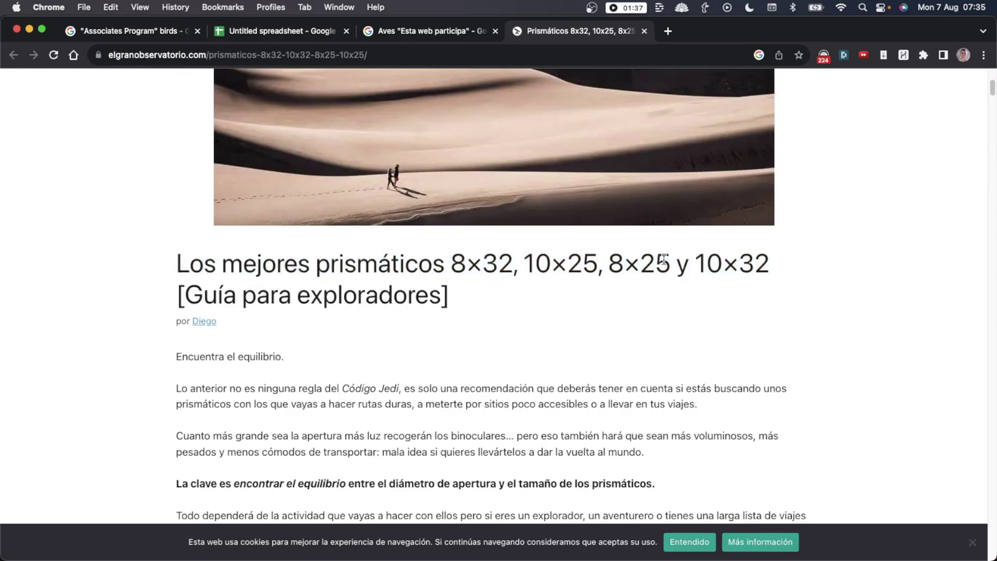
key(super+w)
- Reread the Prismáticos search result and look over the other Spanish affiliate sites listed below it
drag(71, 344, 473, 395)
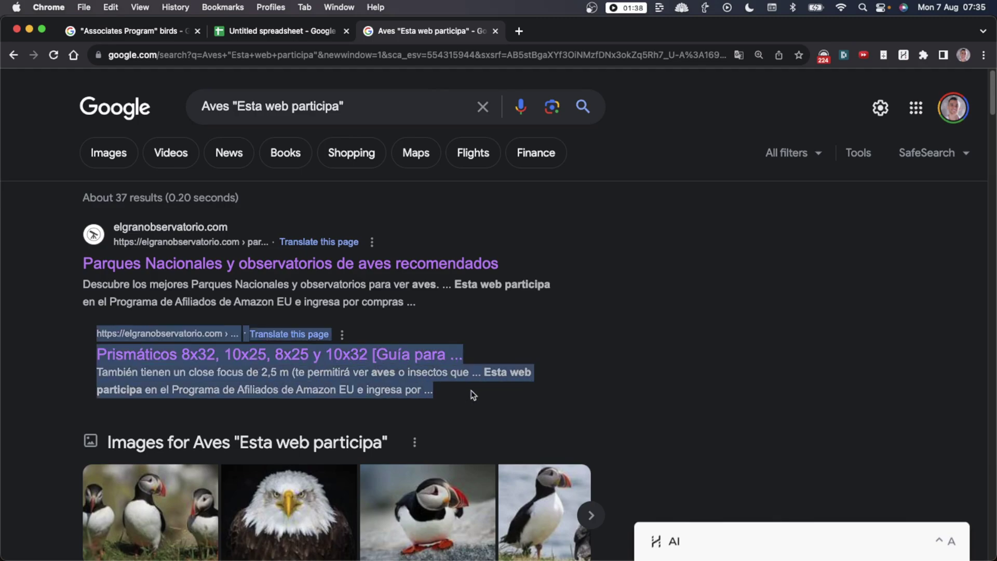
click(663, 352)
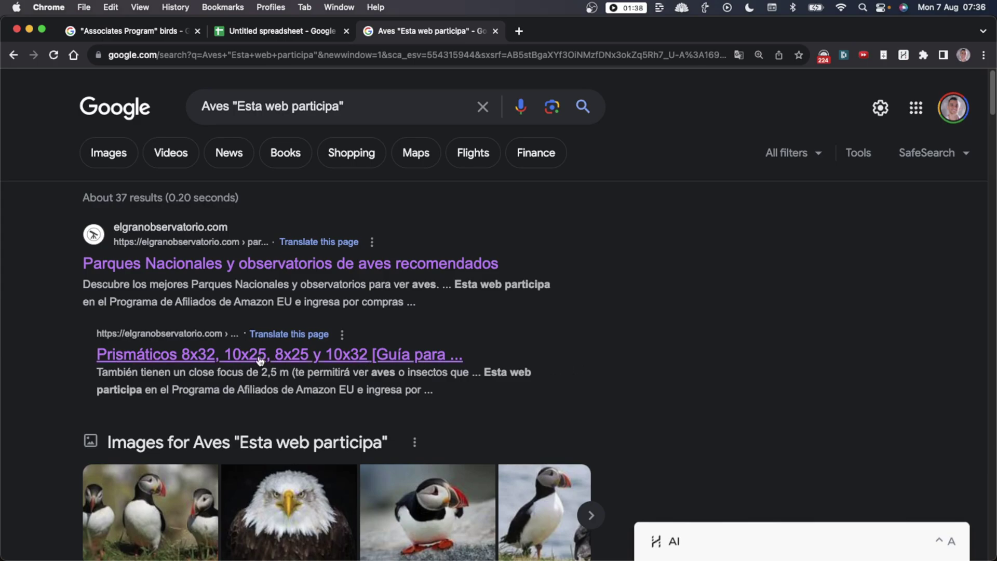
drag(75, 346, 472, 396)
click(475, 399)
scroll(498, 416, down, 5)
scroll(500, 416, down, 5)
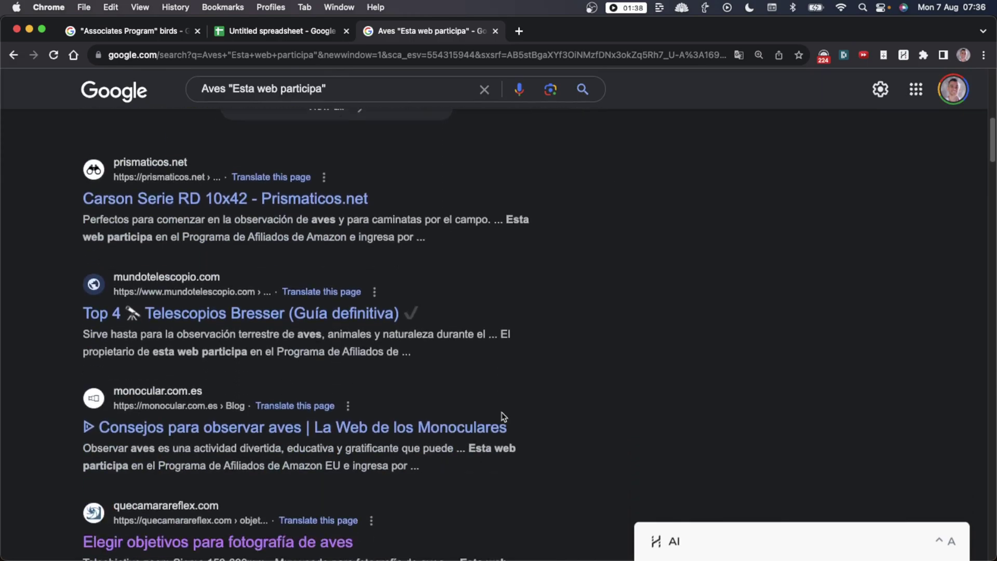
- Open KoalaWriter on koala.sh, close it, and return to the Spanish search results
key(super+t)
text(koala.sh)
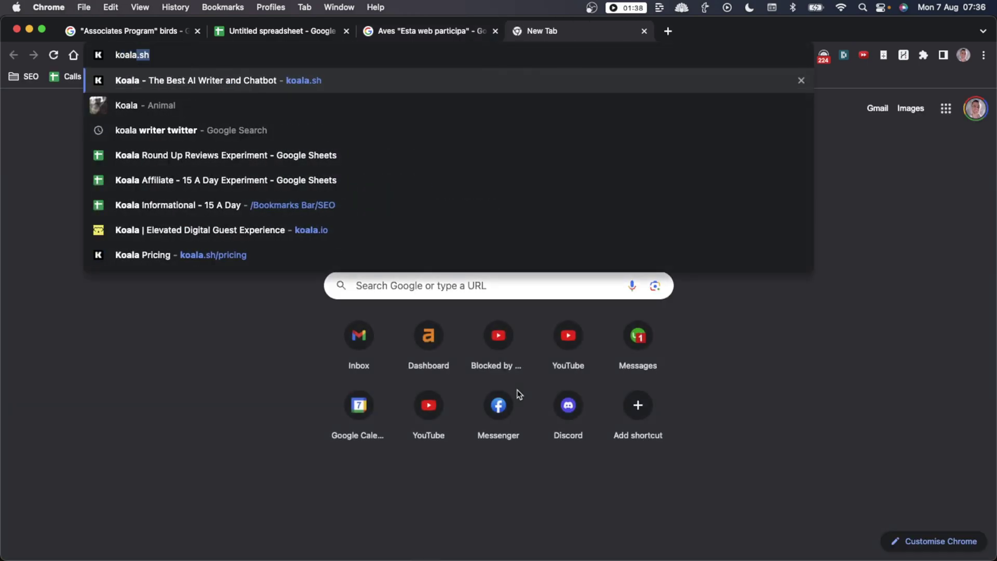
key(Return)
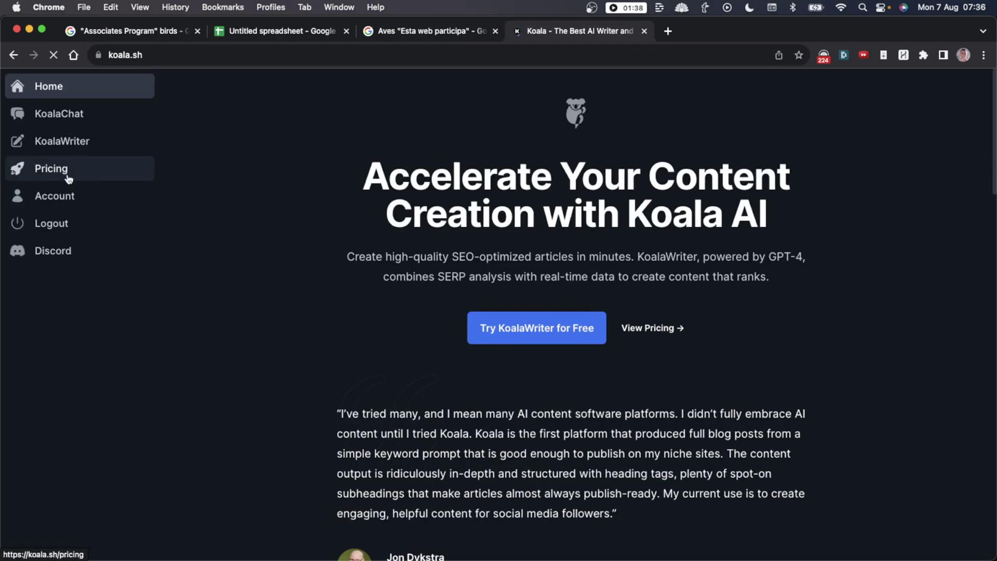
click(85, 141)
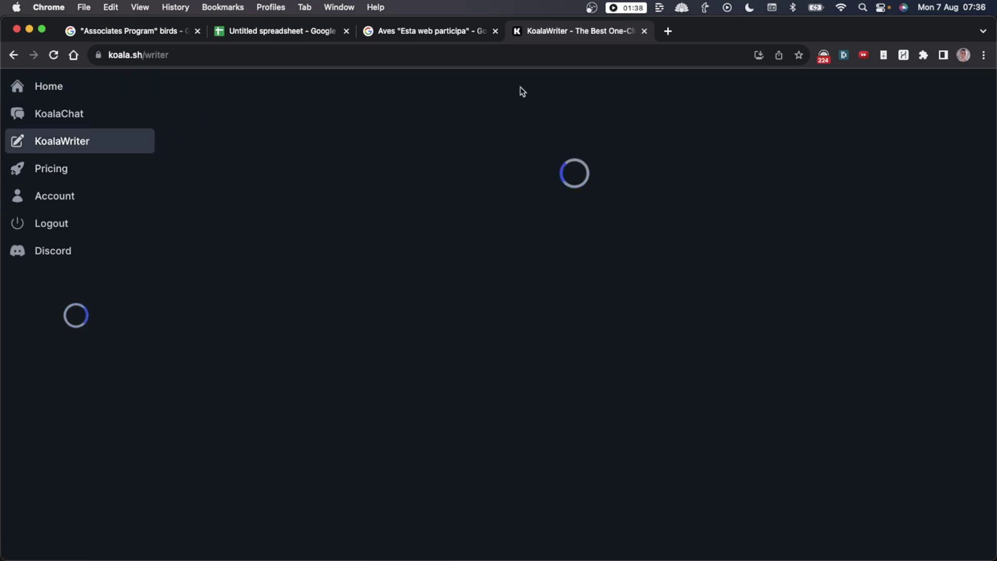
middle_click(547, 30)
scroll(596, 363, up, 10)
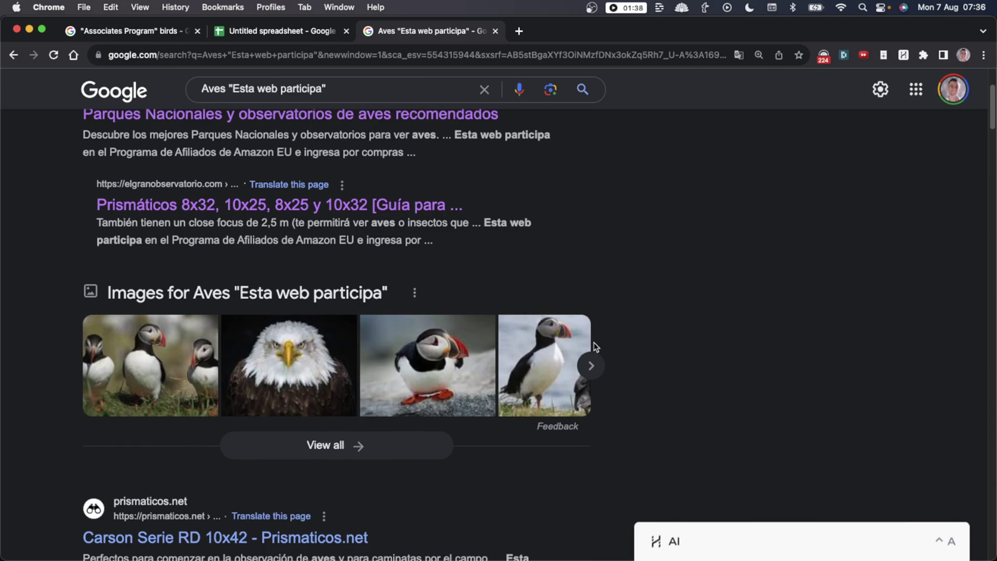
- Leave the Spanish search results, switch to the browser window with Ubersuggest, and look over its landing page
scroll(594, 342, up, 3)
scroll(540, 334, down, 3)
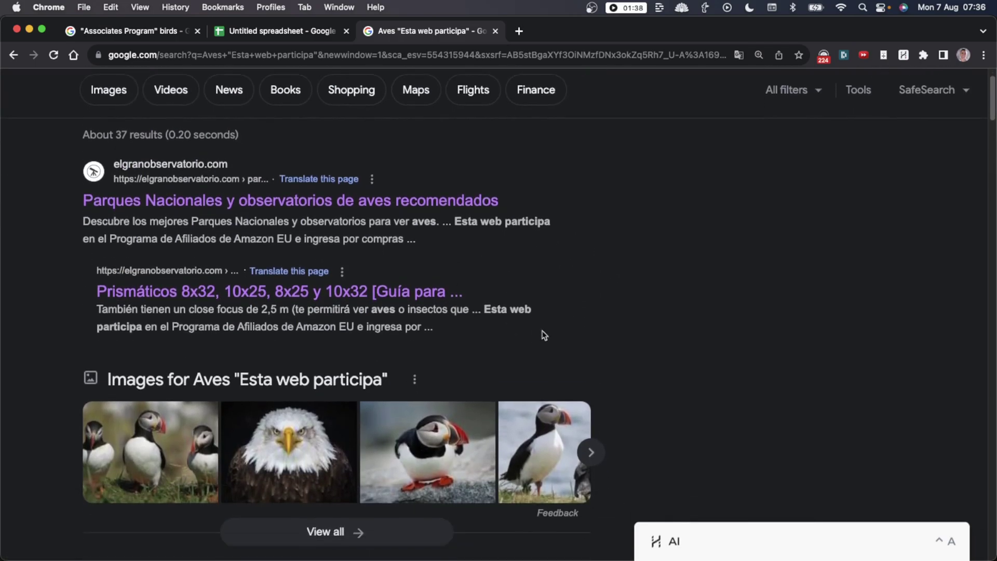
key(super+grave)
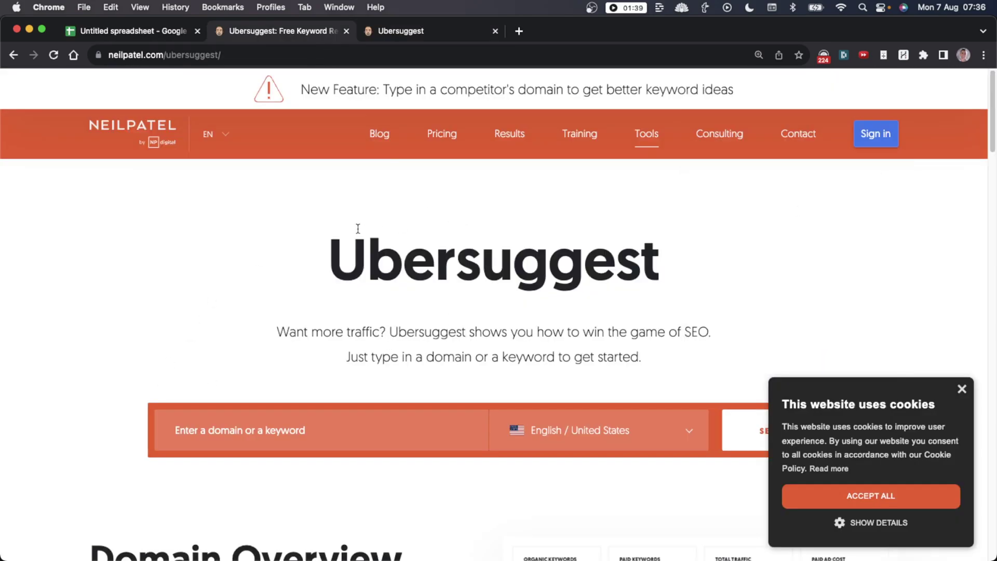
drag(357, 228, 821, 303)
click(820, 302)
scroll(668, 269, down, 2)
scroll(456, 310, up, 2)
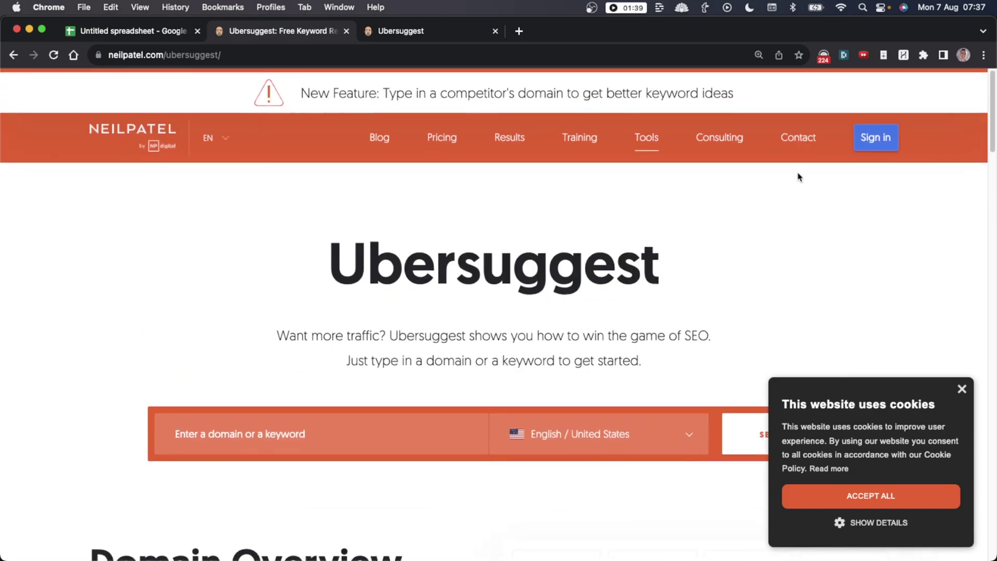
- Open the Keyword Overview for "best bird" in English for the United States and look through its metrics and keyword ideas
click(396, 30)
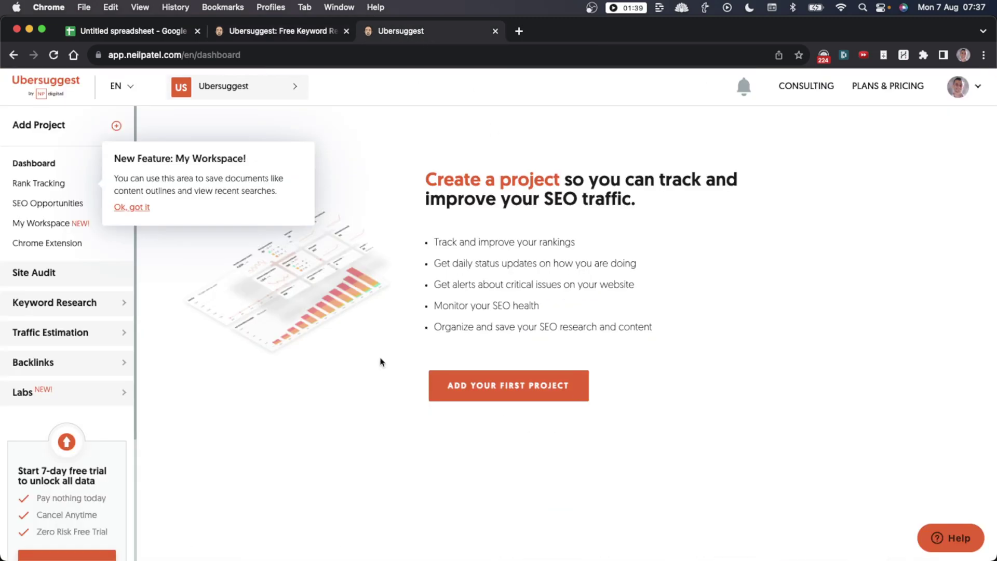
click(54, 302)
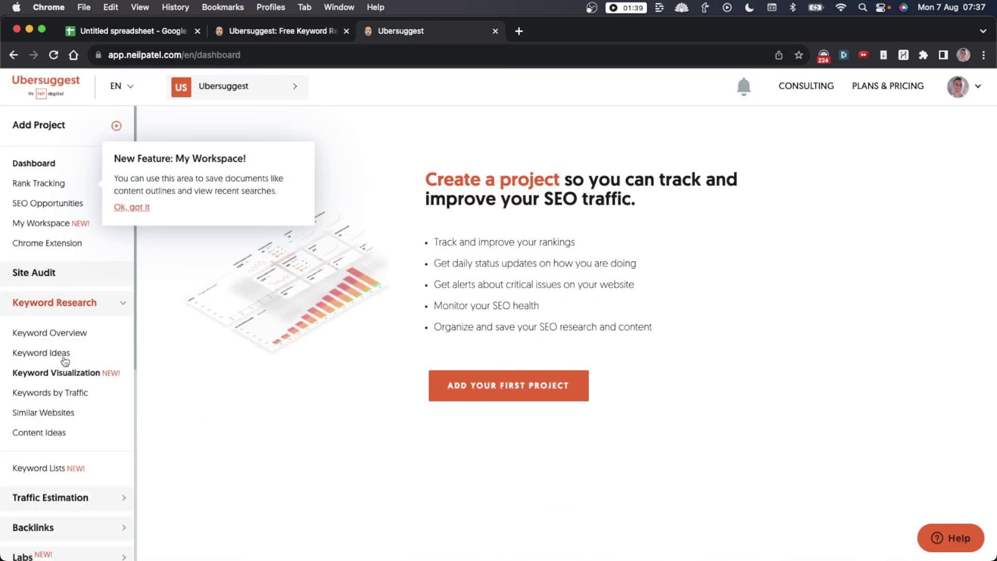
click(57, 331)
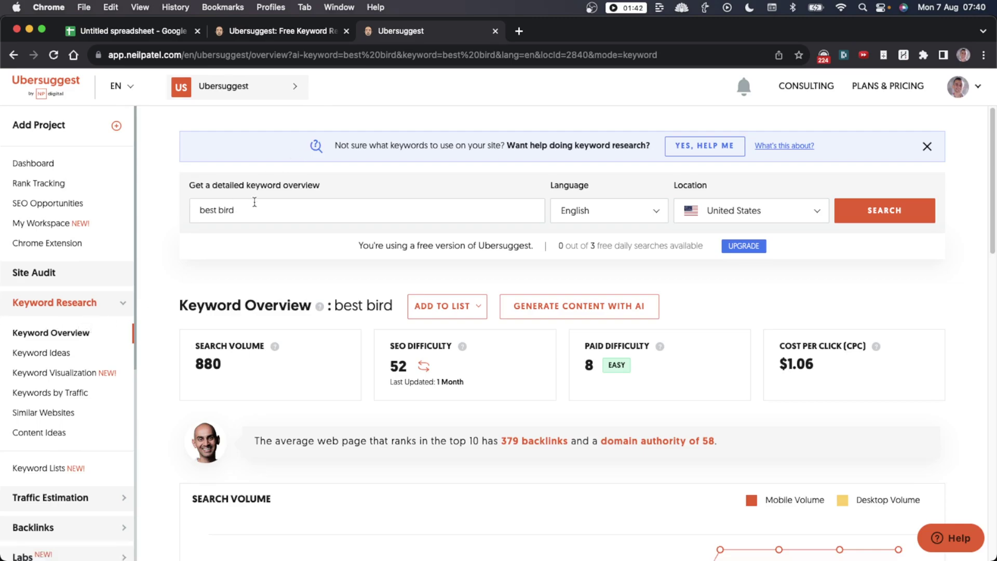
mouse_move(199, 205)
mouse_down()
mouse_move(234, 209)
mouse_move(213, 208)
mouse_up()
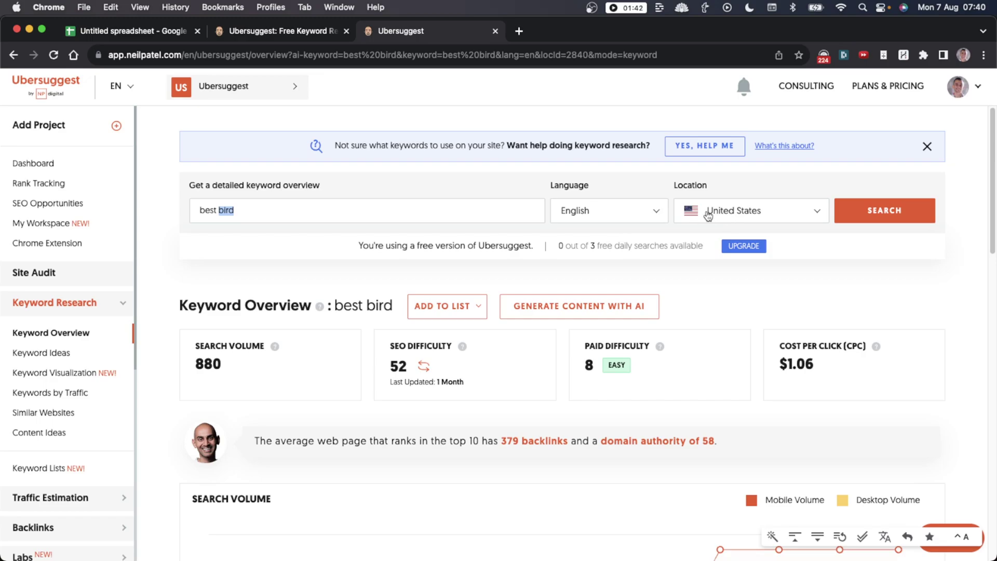
scroll(709, 215, down, 3)
scroll(706, 295, down, 15)
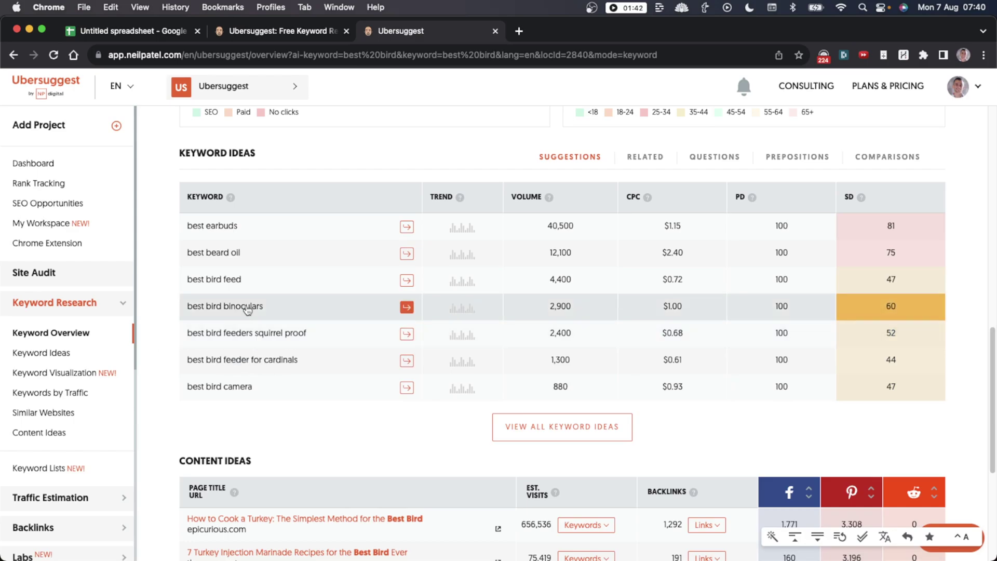
- Open all keyword ideas for "best bird" and browse the suggested keywords down to the locked rows
click(532, 427)
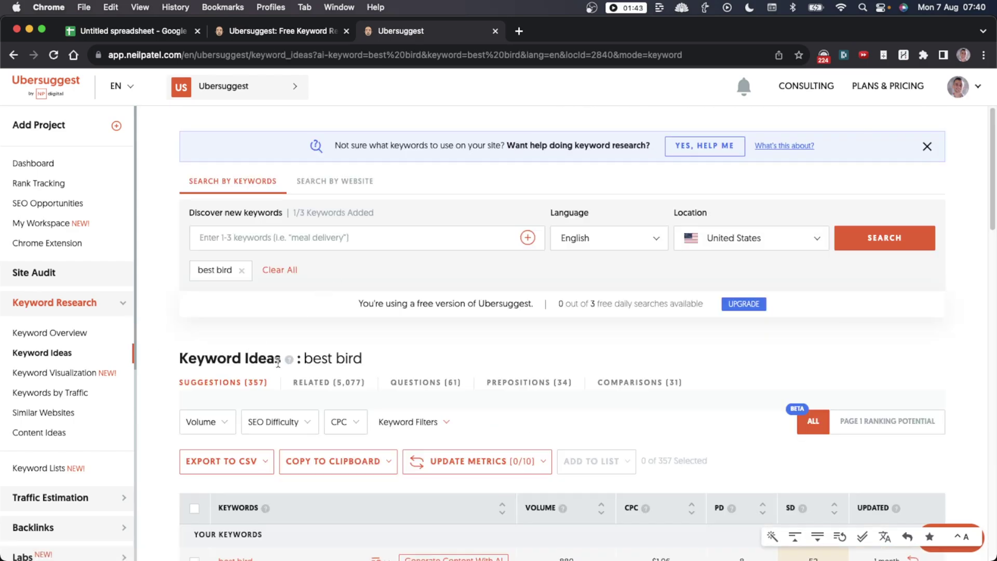
scroll(368, 387, down, 5)
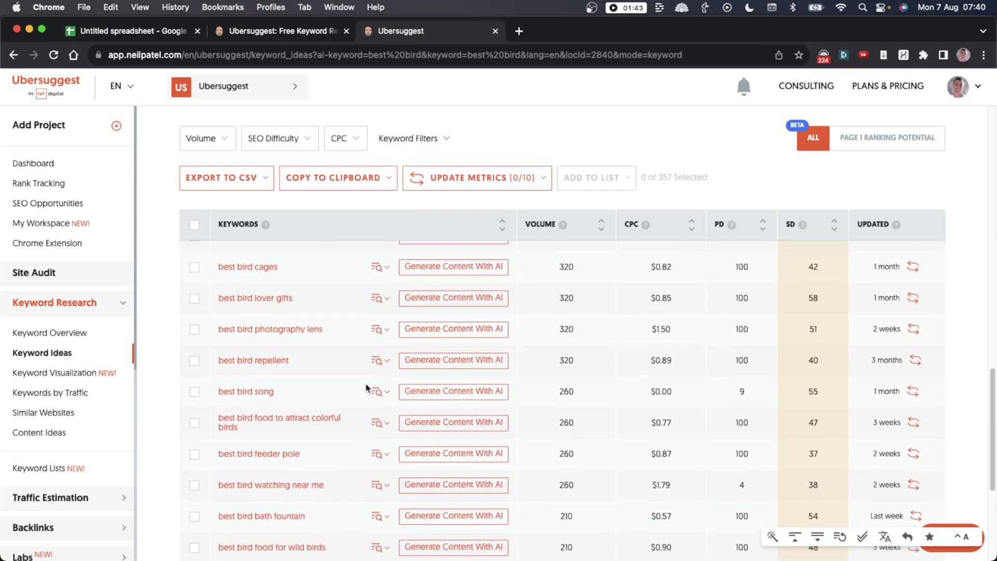
scroll(292, 459, down, 2)
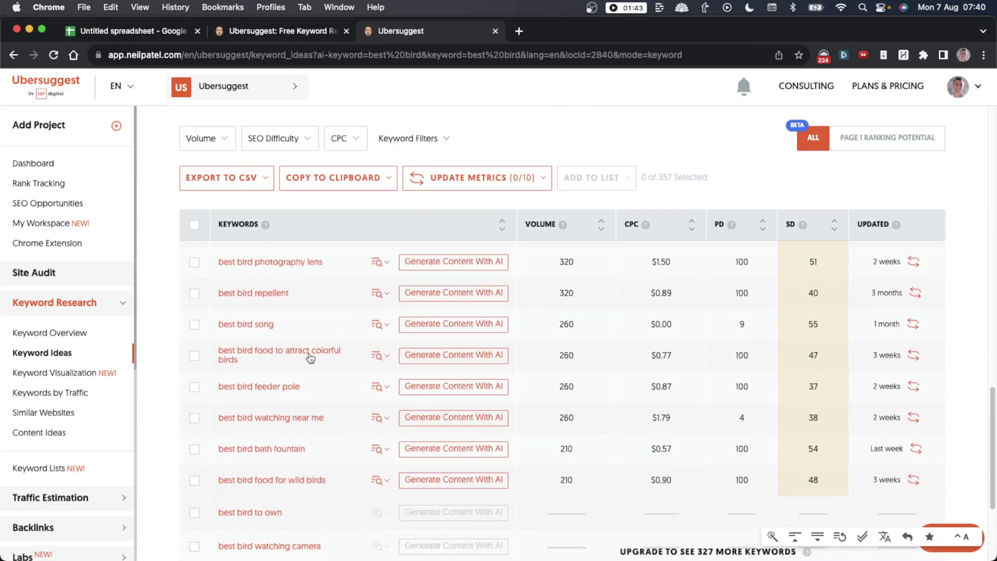
right_click(247, 389)
click(177, 397)
click(161, 406)
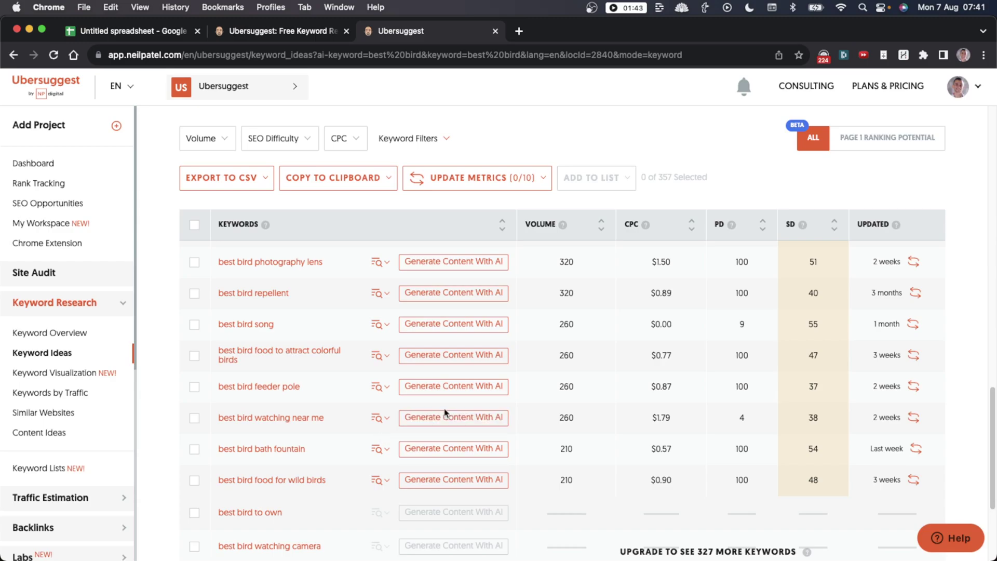
- Read the explanation of the SD column and compare the SEO difficulty of the listed bird keywords
scroll(445, 413, up, 5)
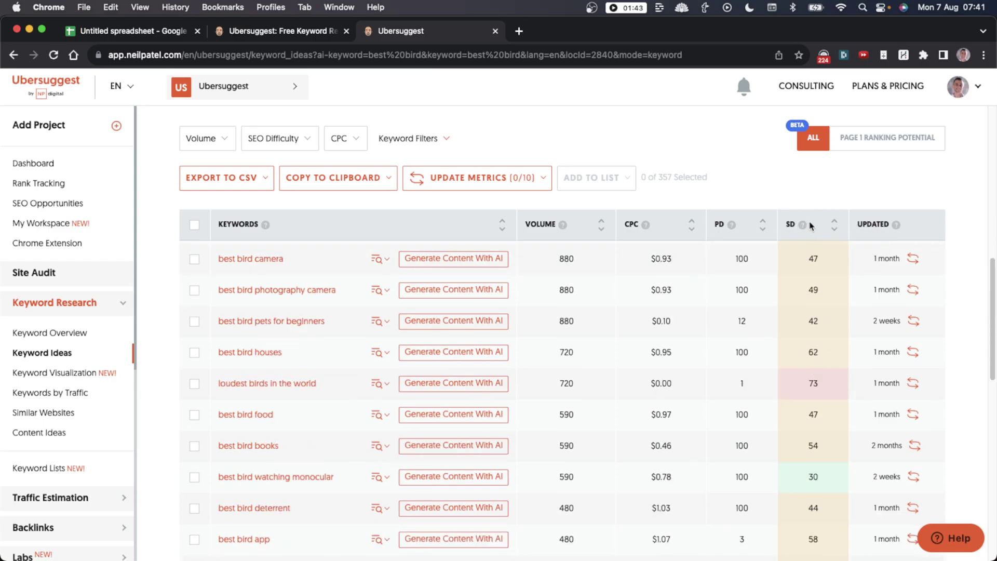
mouse_move(793, 224)
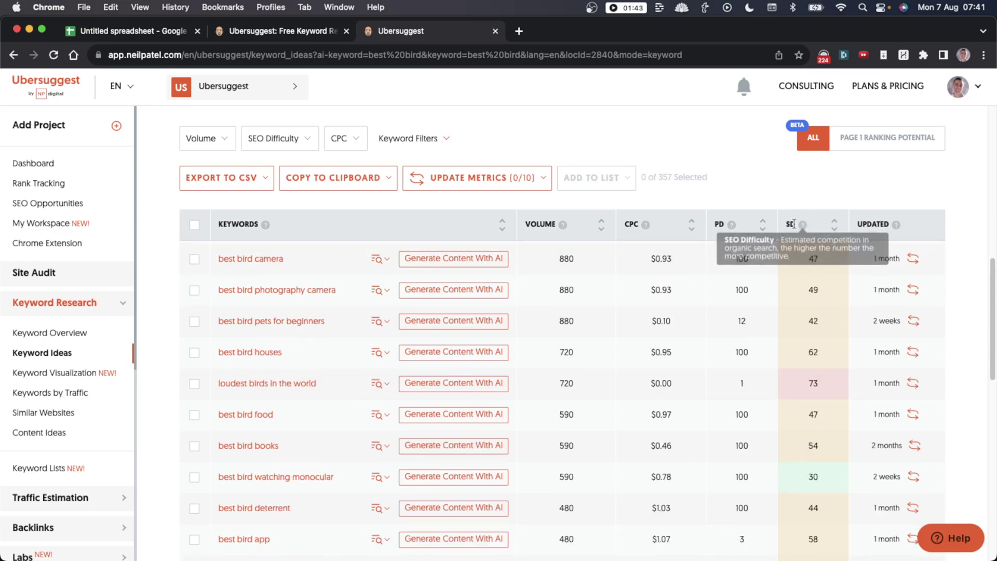
scroll(792, 385, down, 2)
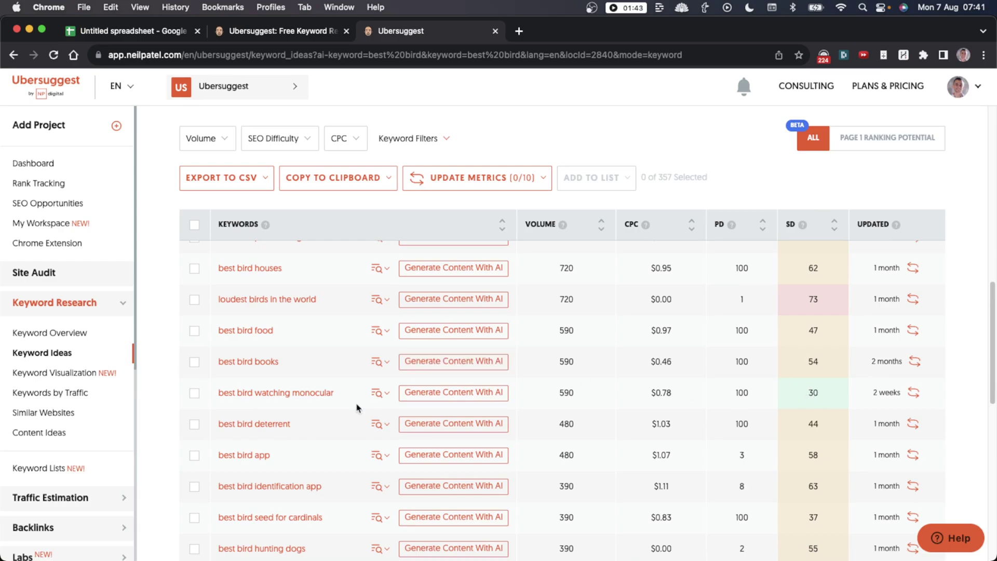
- Open the Keyword Overview for "best bird lover gifts" and copy the keyword
right_click(258, 369)
right_click(240, 387)
key(super+bracketleft)
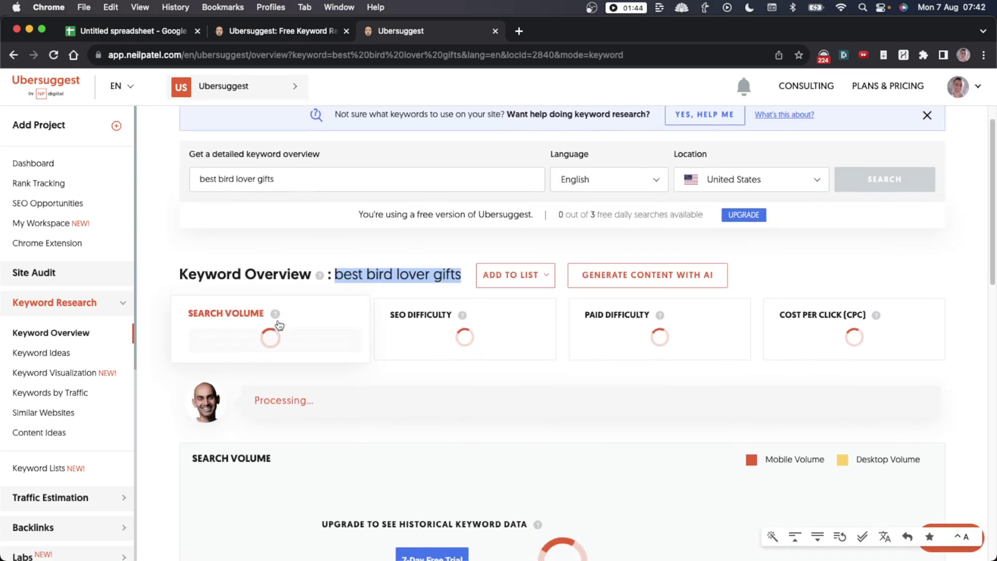
scroll(278, 325, down, 3)
drag(457, 182, 335, 183)
key(super+c)
- Search Google for "best bird lover gifts" in a new tab and look over the ranking pages down to People also ask
key(super+t)
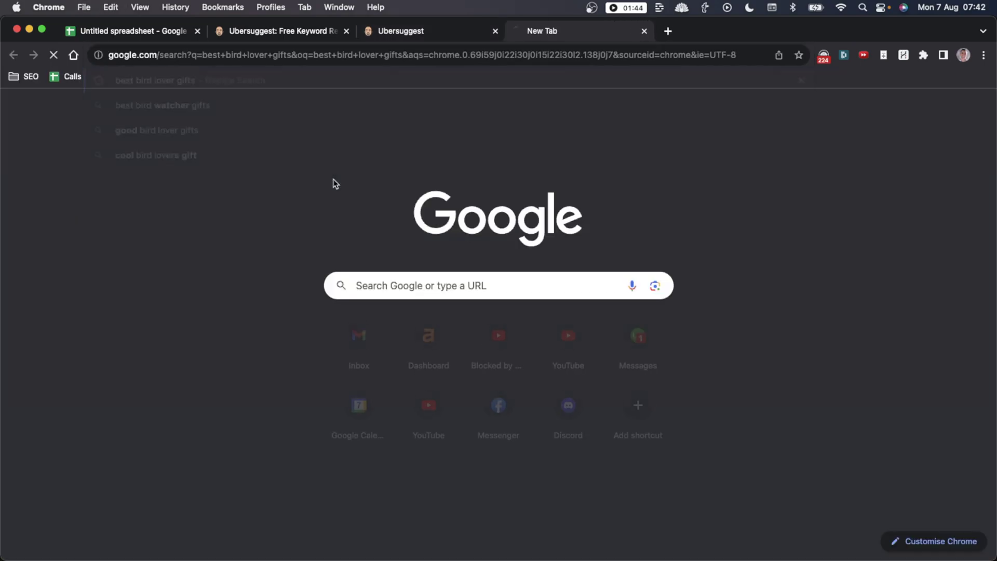
key(super+v)
key(Return)
scroll(506, 349, down, 5)
scroll(540, 333, down, 10)
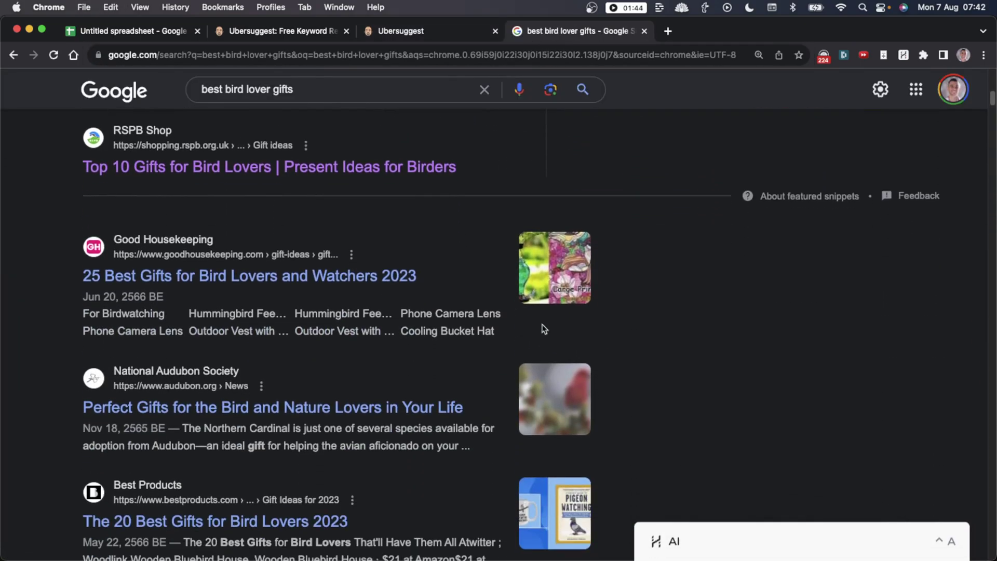
scroll(567, 328, down, 10)
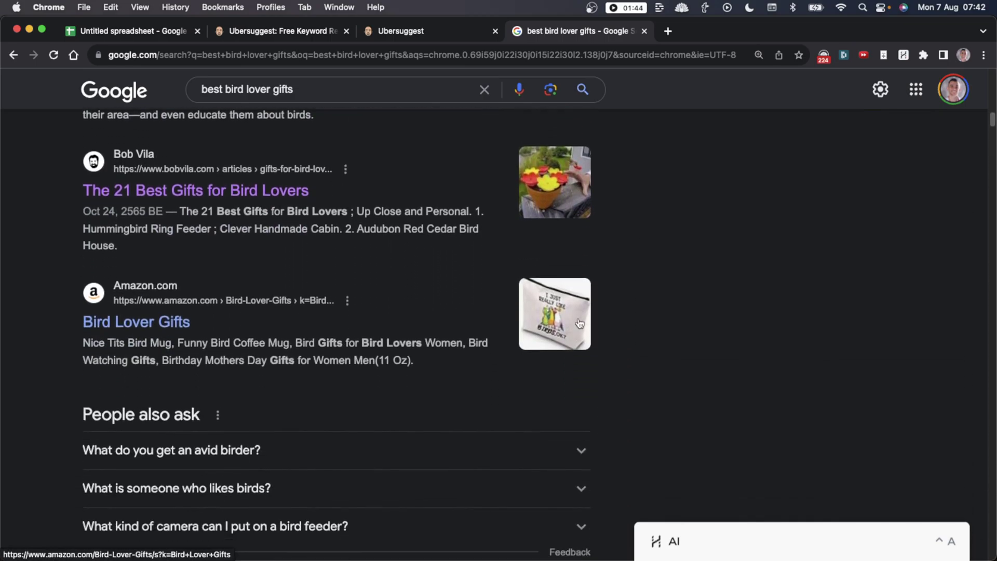
drag(109, 122, 305, 145)
click(306, 146)
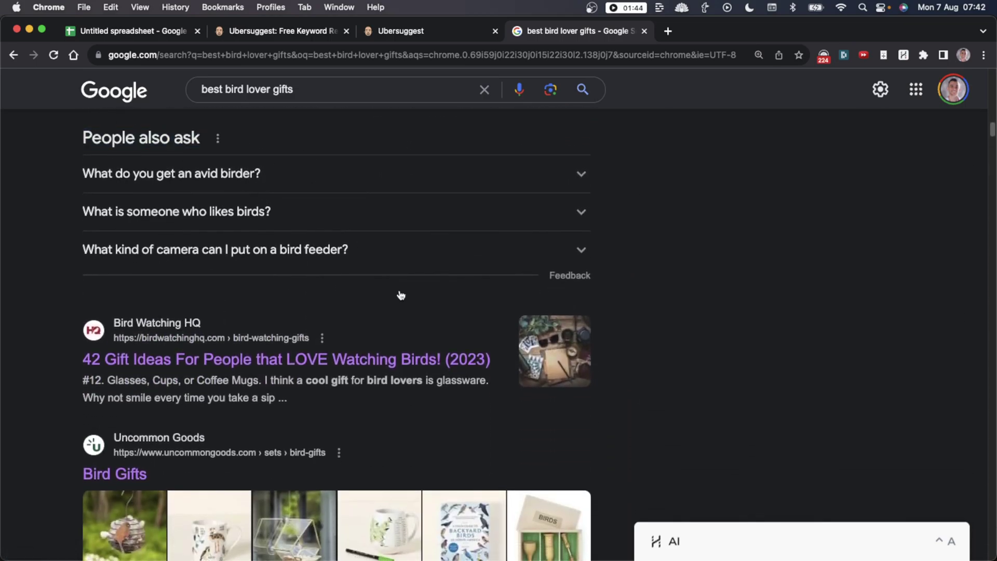
- Expand the three People also ask questions about bird feeder cameras, someone who likes birds, and an avid birder
click(344, 251)
click(302, 208)
click(167, 176)
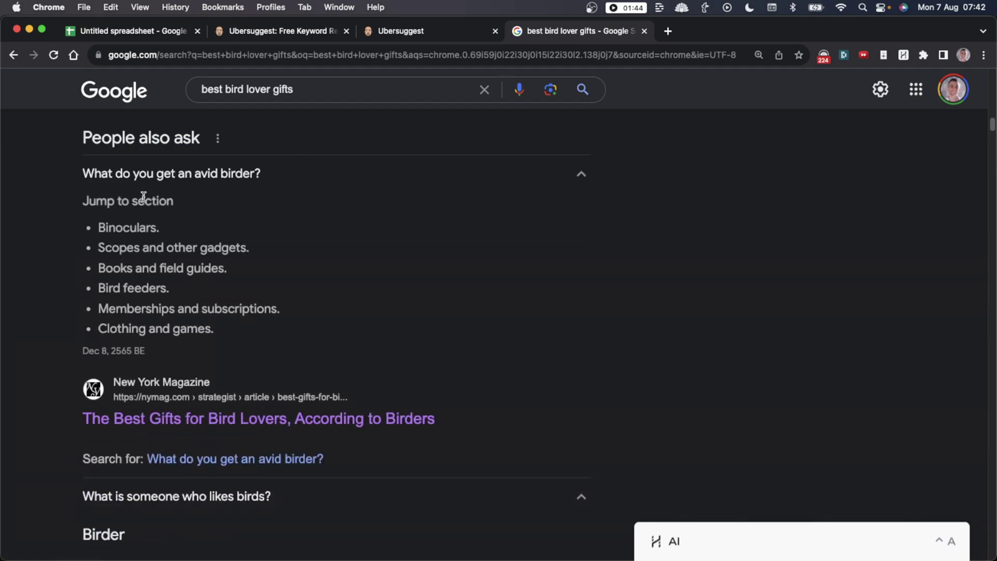
scroll(109, 226, down, 1)
scroll(109, 227, up, 2)
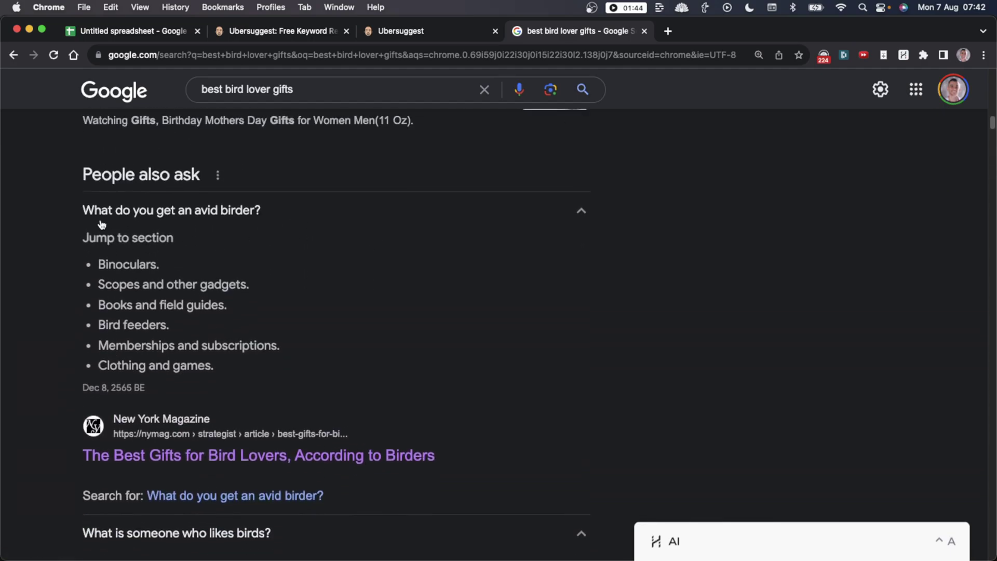
- Examine the question "What do you get an avid birder?" with its answer, and the People also ask heading above it
drag(72, 208, 264, 212)
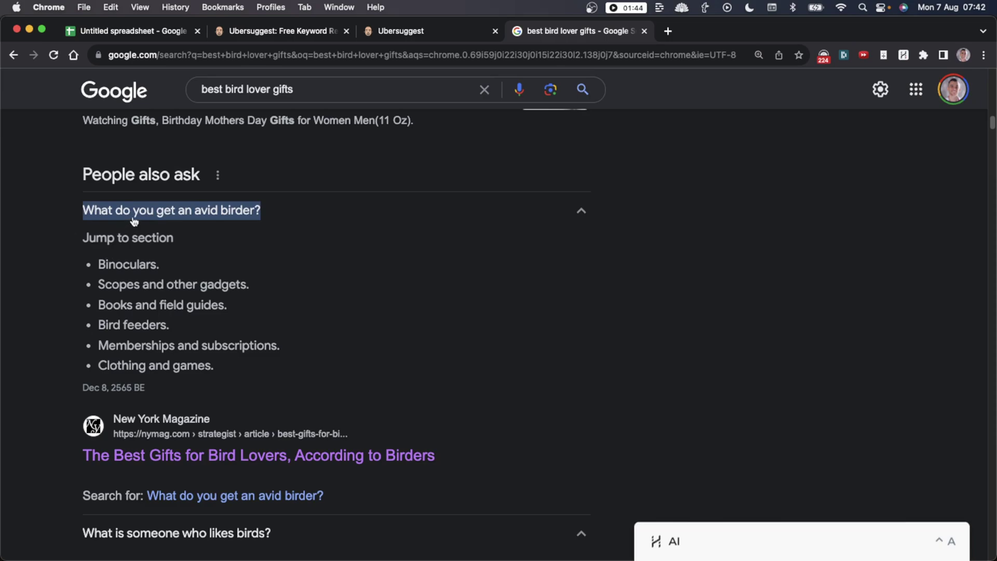
click(48, 198)
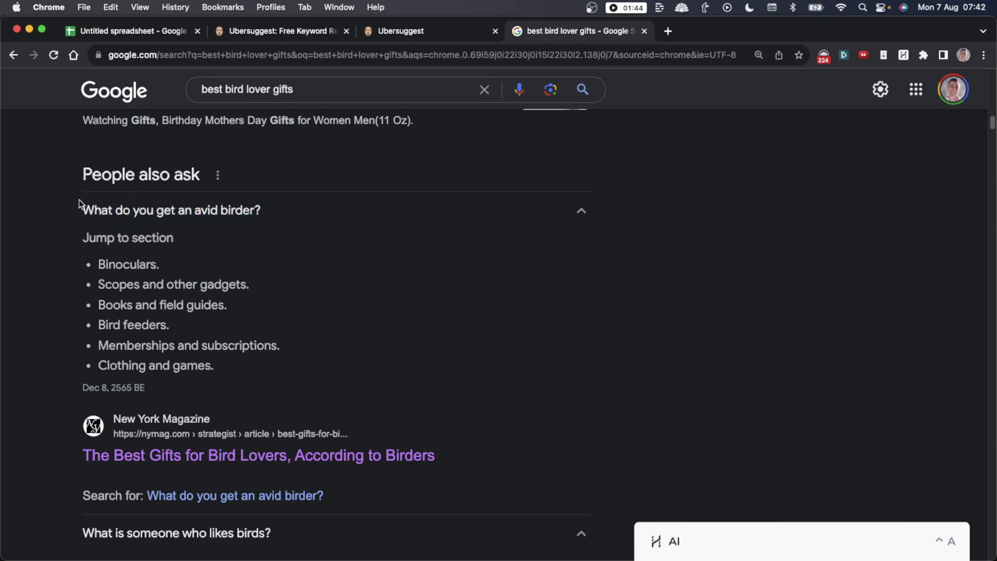
drag(71, 208, 262, 211)
click(72, 223)
triple_click(72, 221)
click(44, 222)
triple_click(79, 211)
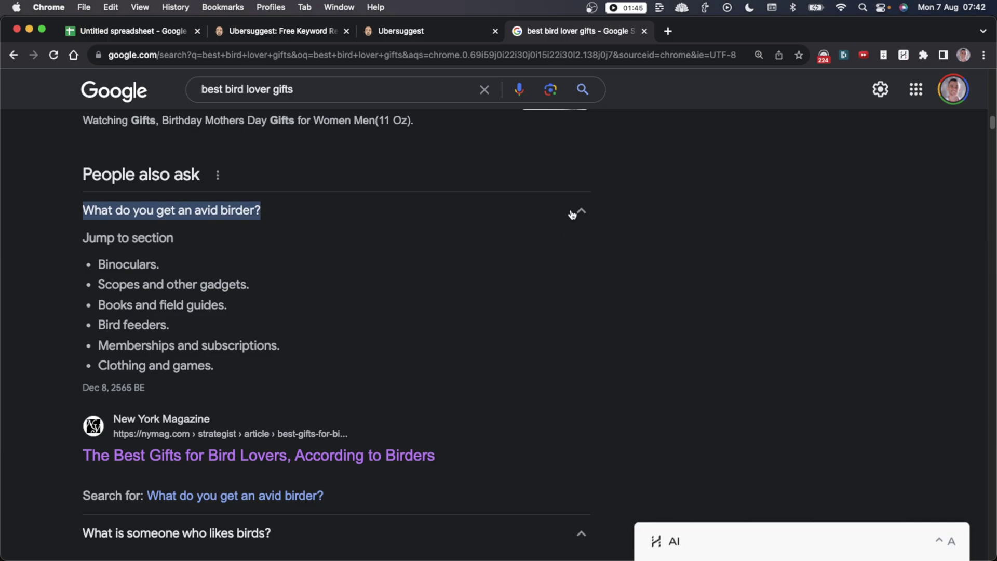
click(659, 243)
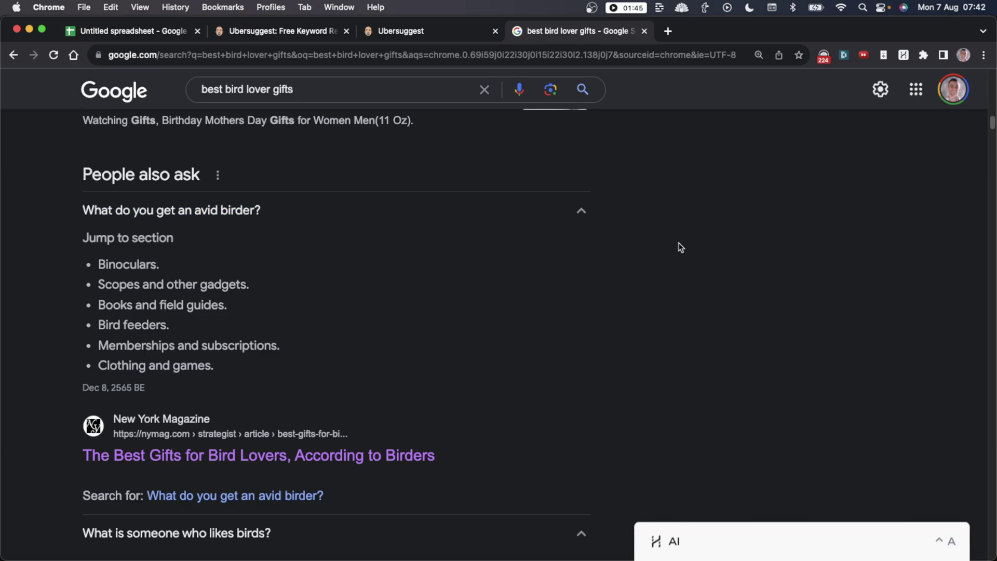
drag(80, 210, 281, 213)
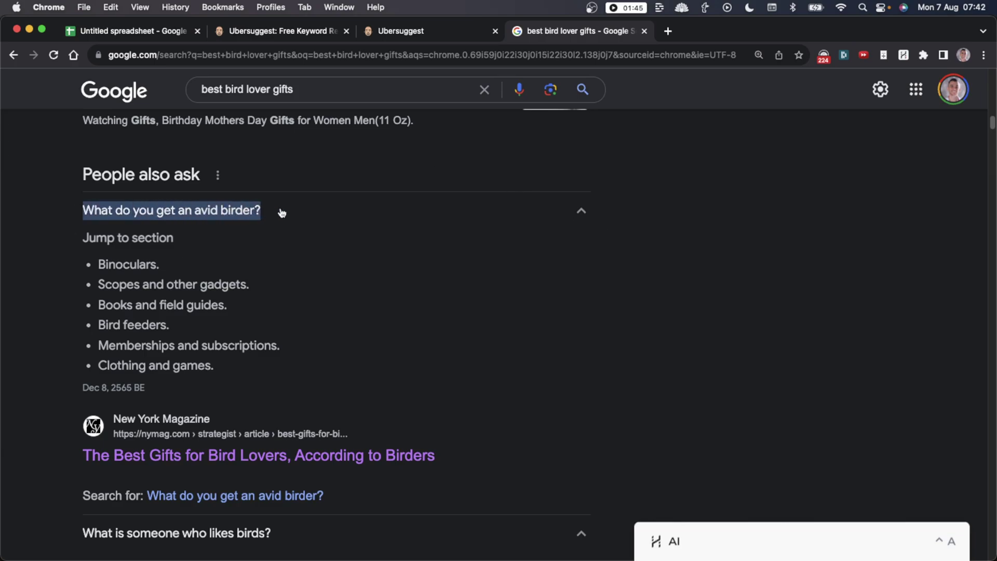
drag(77, 178, 329, 193)
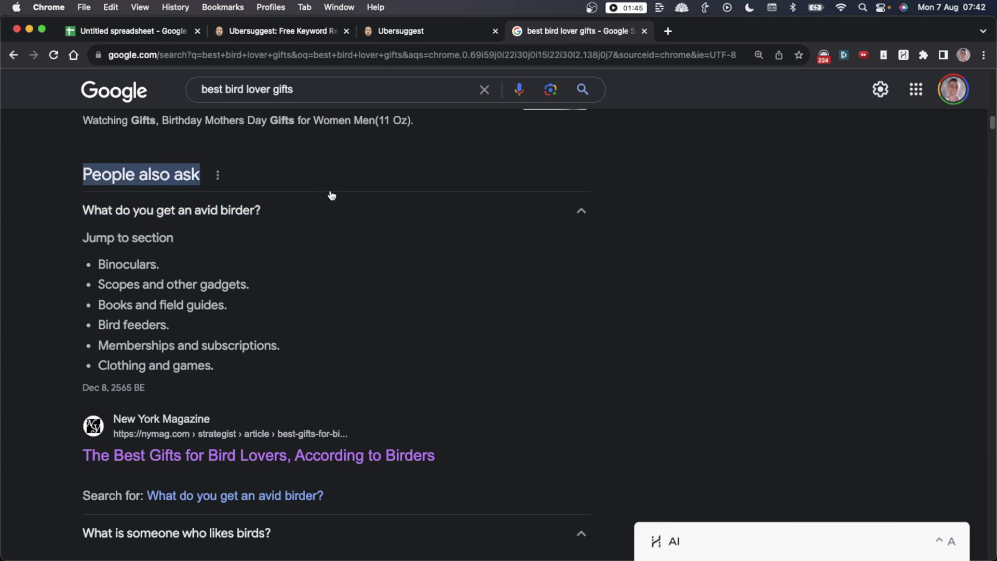
scroll(322, 194, up, 1)
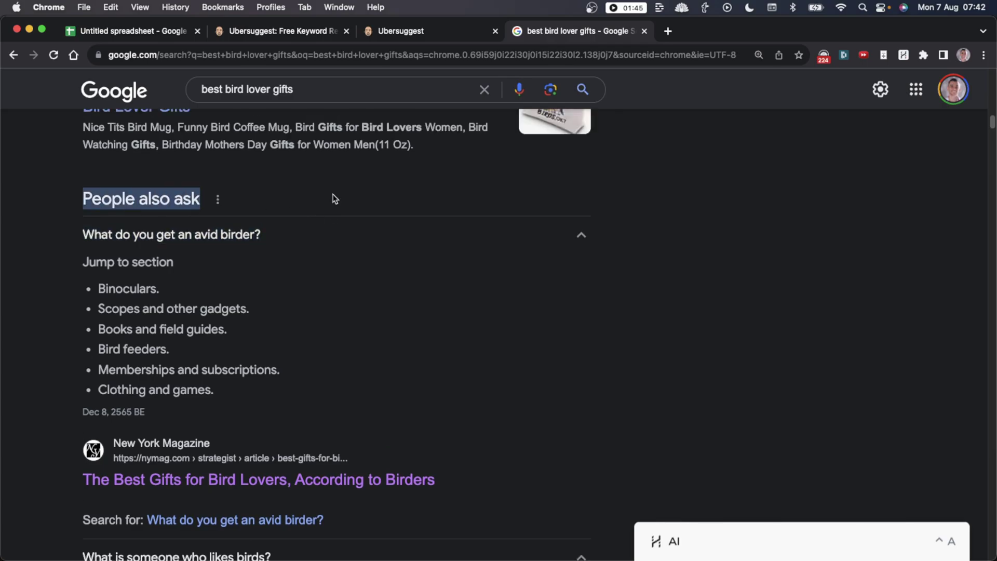
- Collapse the three expanded answers under People also ask so only the questions are listed
click(263, 233)
drag(83, 193, 91, 194)
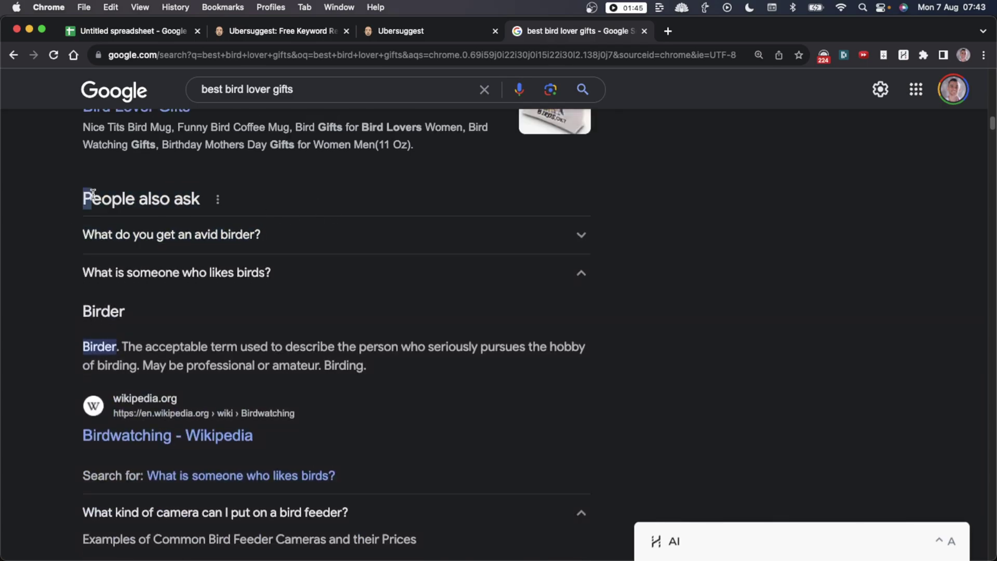
click(581, 272)
click(582, 311)
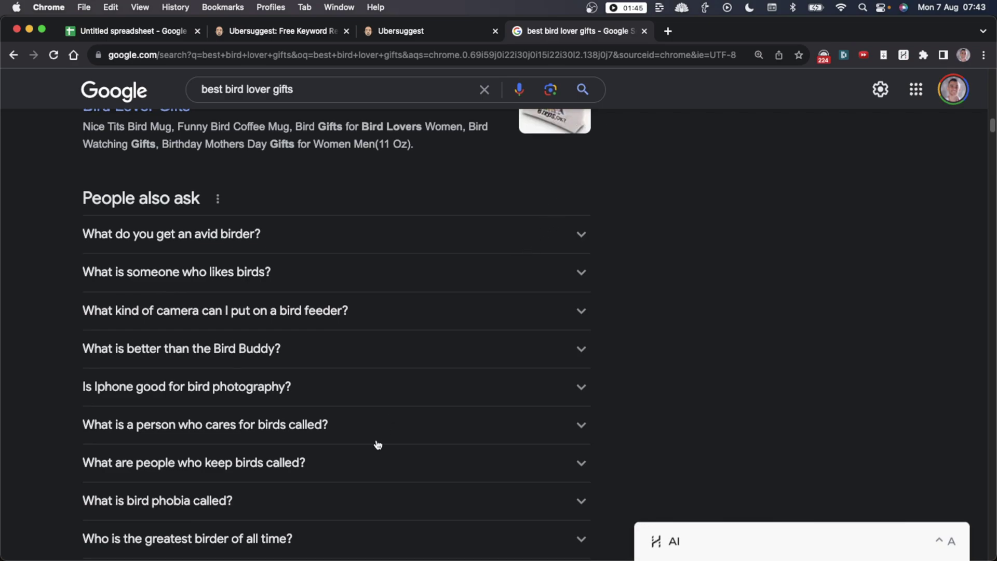
- Read through the extended People also ask list, focusing on the bird feeder camera, bird liker and avid birder questions
scroll(411, 385, down, 3)
scroll(367, 381, up, 1)
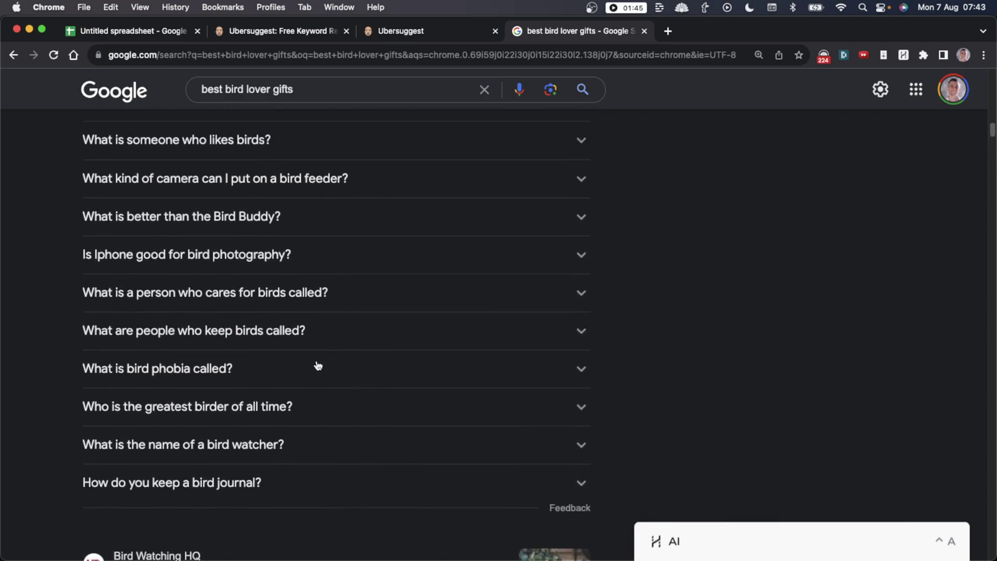
scroll(317, 368, up, 4)
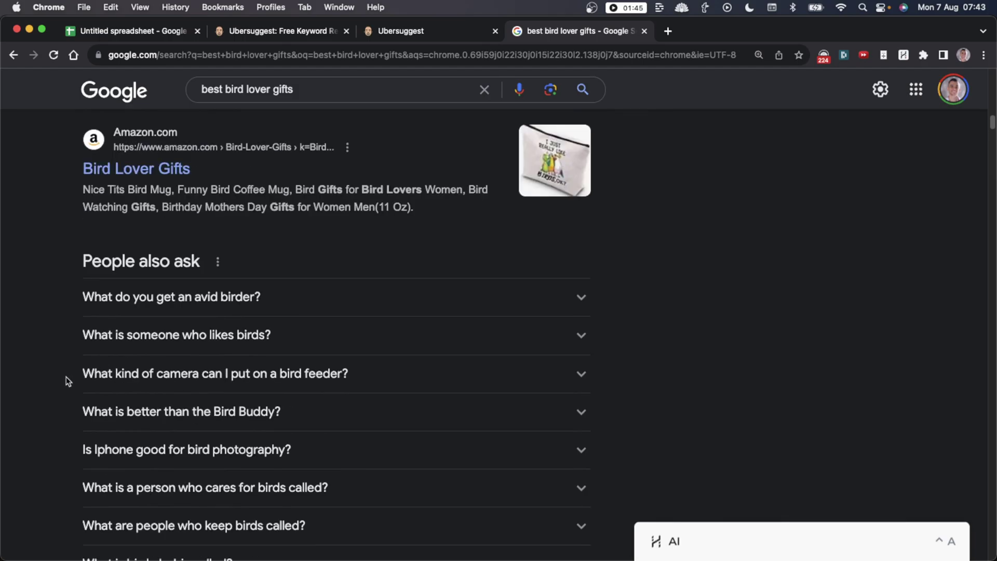
drag(67, 379, 378, 379)
drag(63, 334, 232, 336)
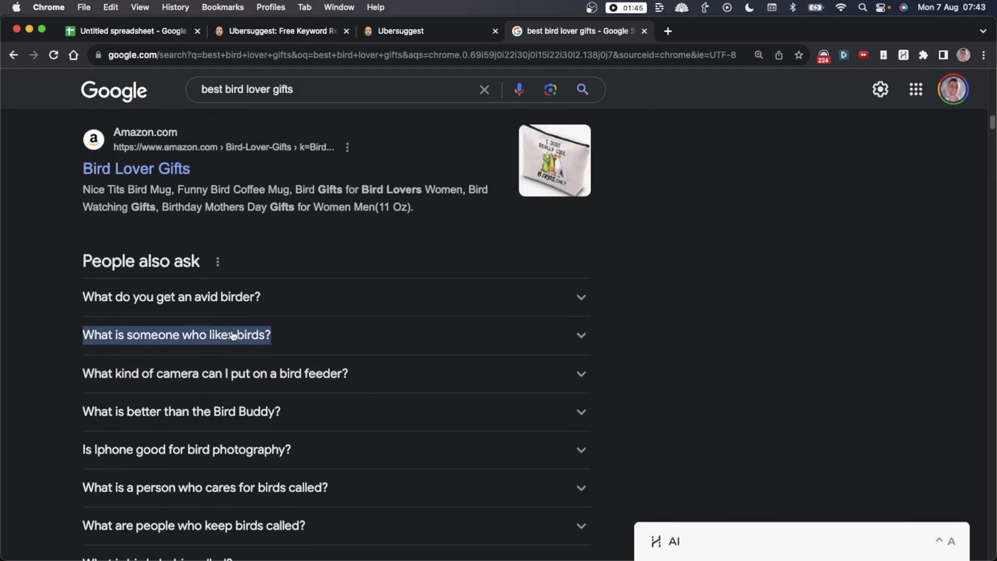
drag(70, 291, 260, 300)
scroll(274, 294, down, 10)
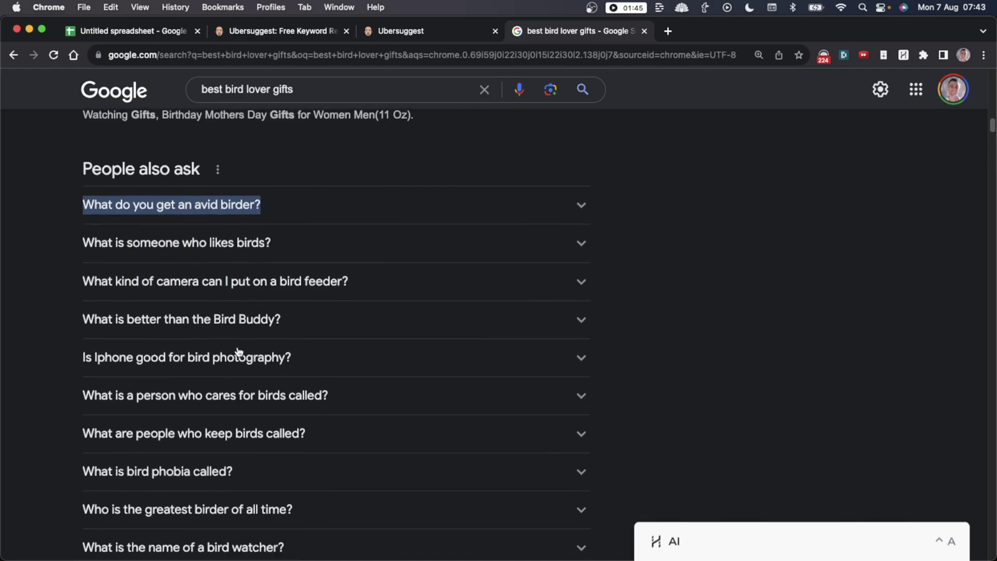
- Switch to Google Bard and enter a prompt requesting "best for" product review roundup SEO keywords for a birds website, tabulated with competition scores
key(super+bracketleft)
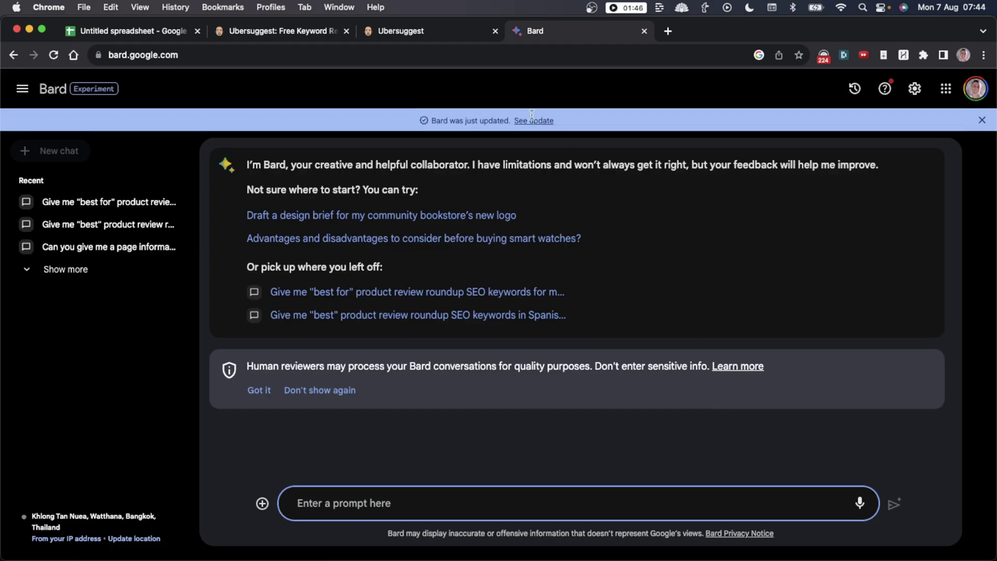
click(344, 497)
text(Give me "best for" product review roundup SEO keywords for my birds website, competition scores, search volumes etc. that can be monetized with amazon products. Don't include amazon in the keyword. Put in a table with competition scores.)
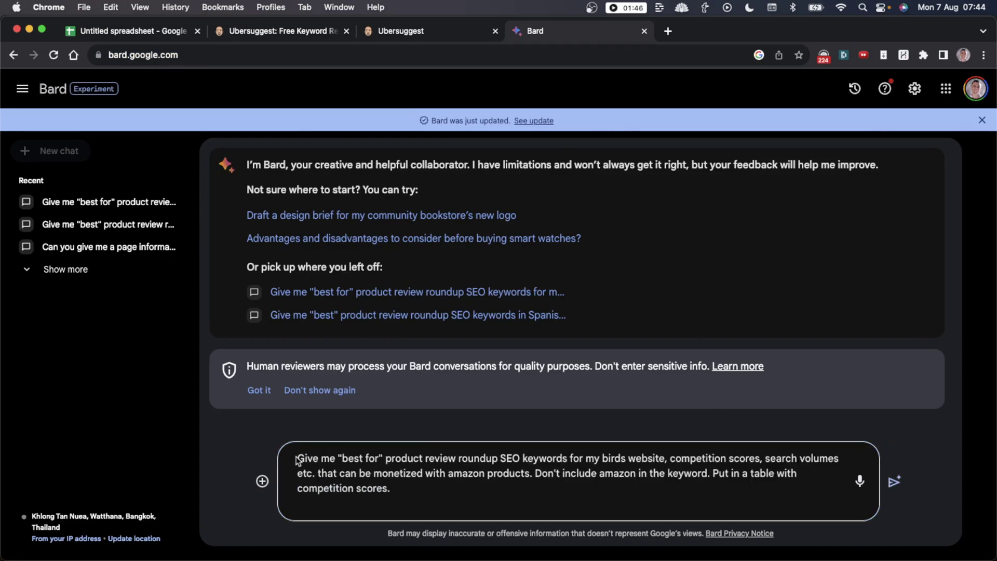
drag(307, 457, 568, 458)
click(568, 458)
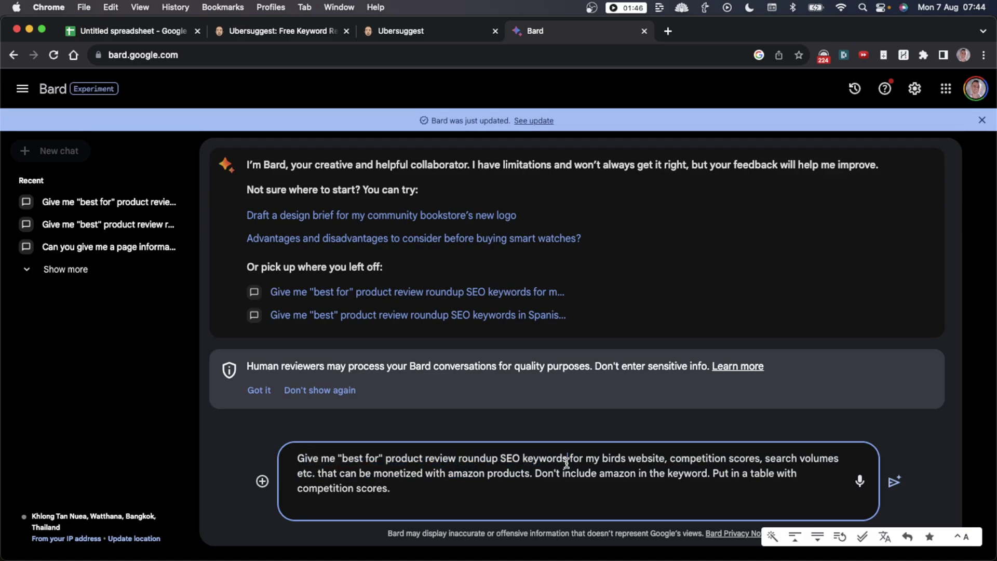
double_click(618, 458)
text(birds)
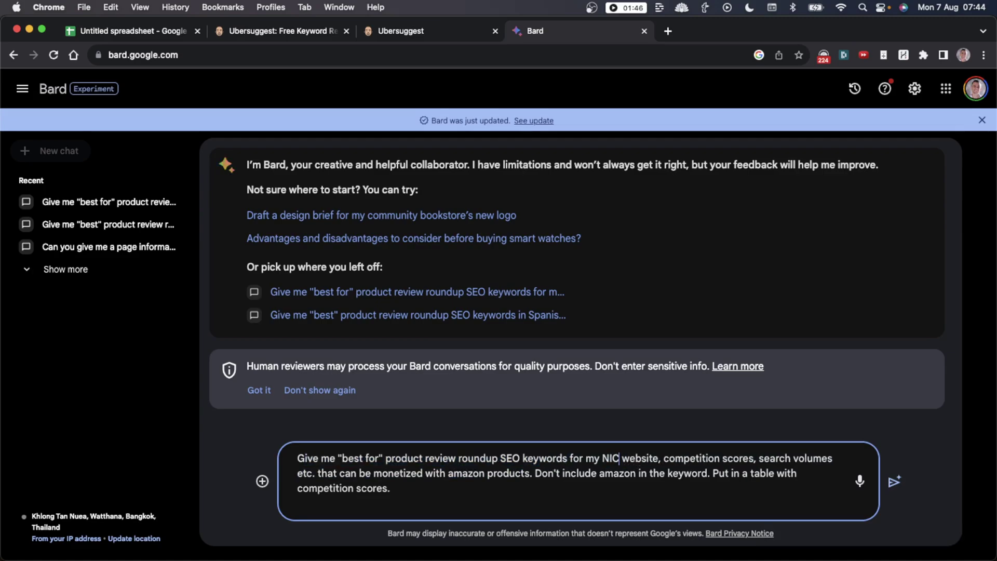
double_click(608, 452)
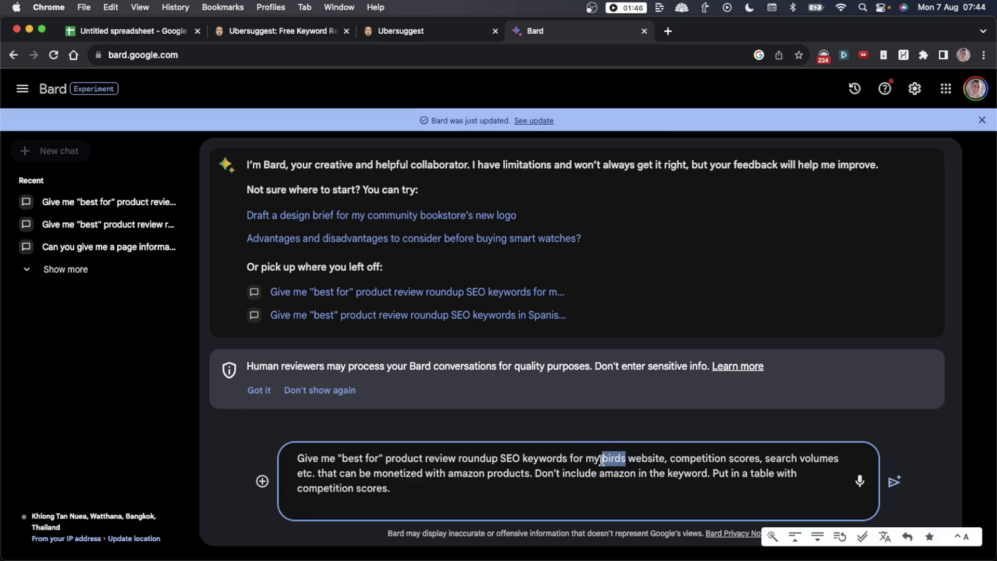
click(655, 460)
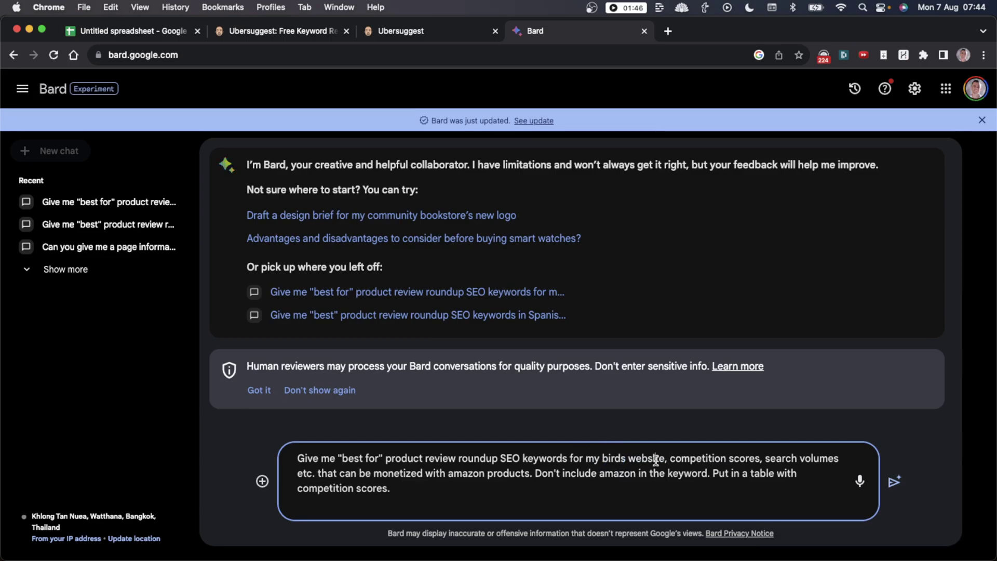
- Check the prompt's search volume, Amazon monetization and table requirements, and submit it
drag(670, 458, 325, 488)
click(396, 486)
drag(526, 474, 327, 473)
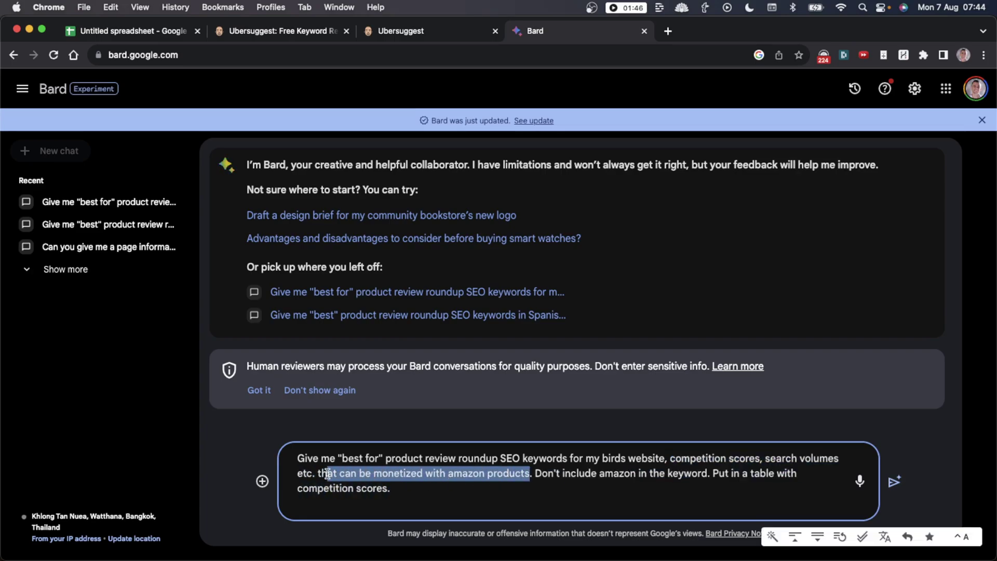
click(536, 474)
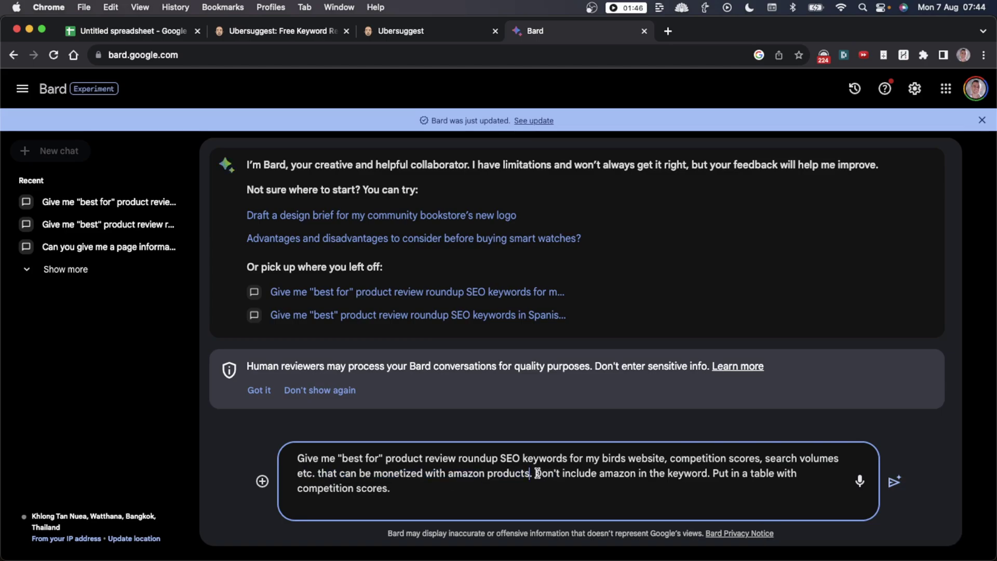
drag(537, 474, 707, 484)
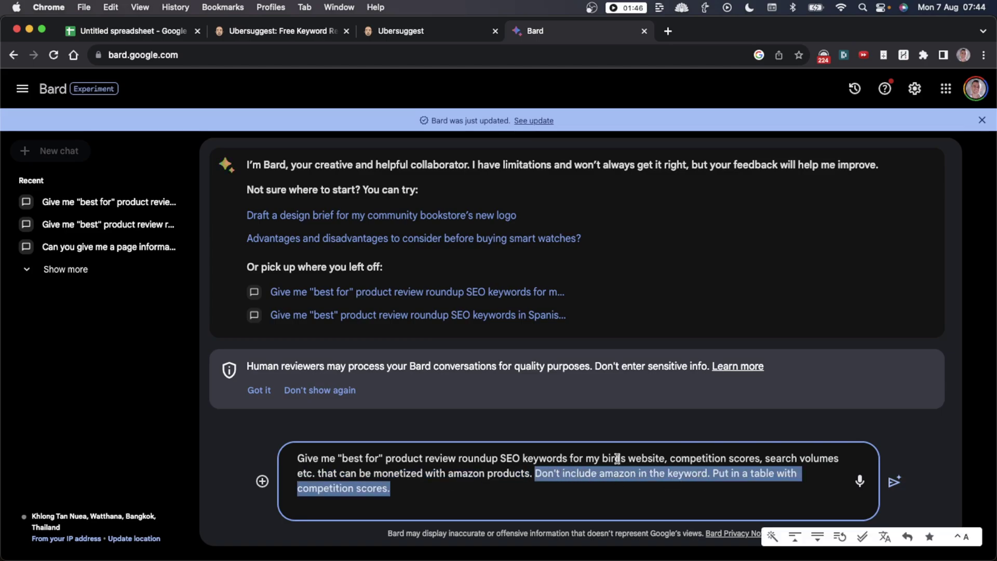
click(601, 457)
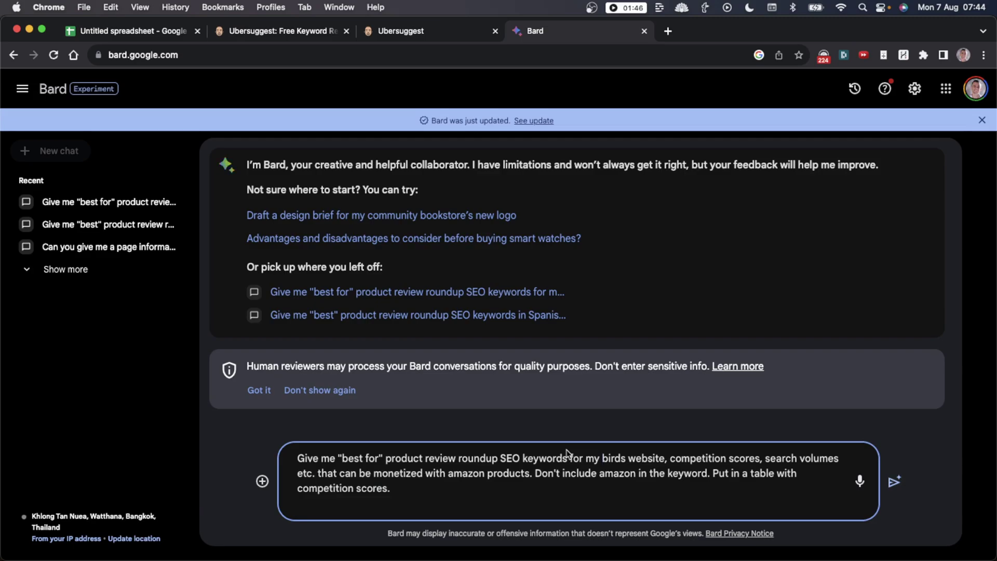
key(Return)
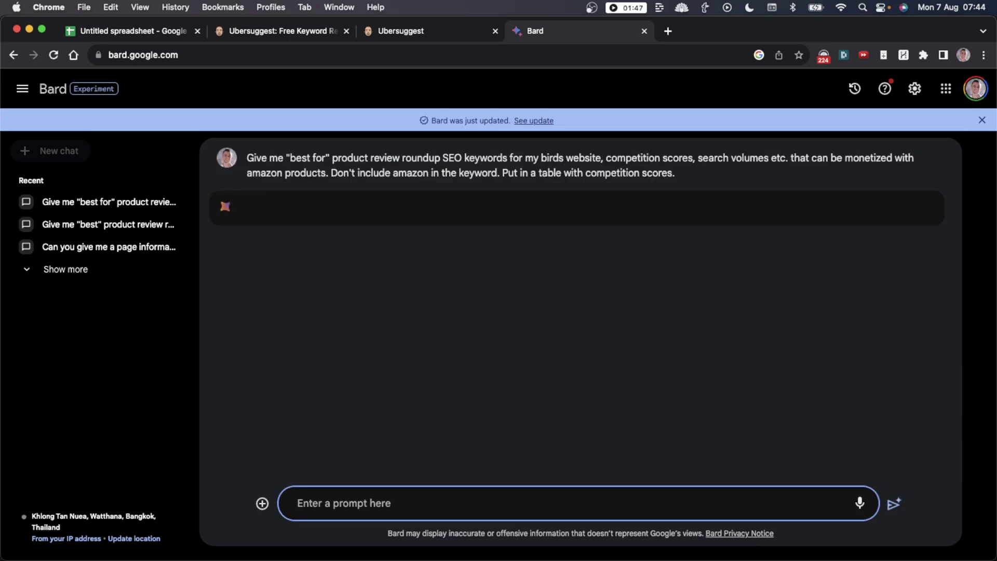
- Examine the generated keyword table, focusing on the competition score, search volume and Amazon monetization of "best bird feeders"
scroll(481, 376, down, 6)
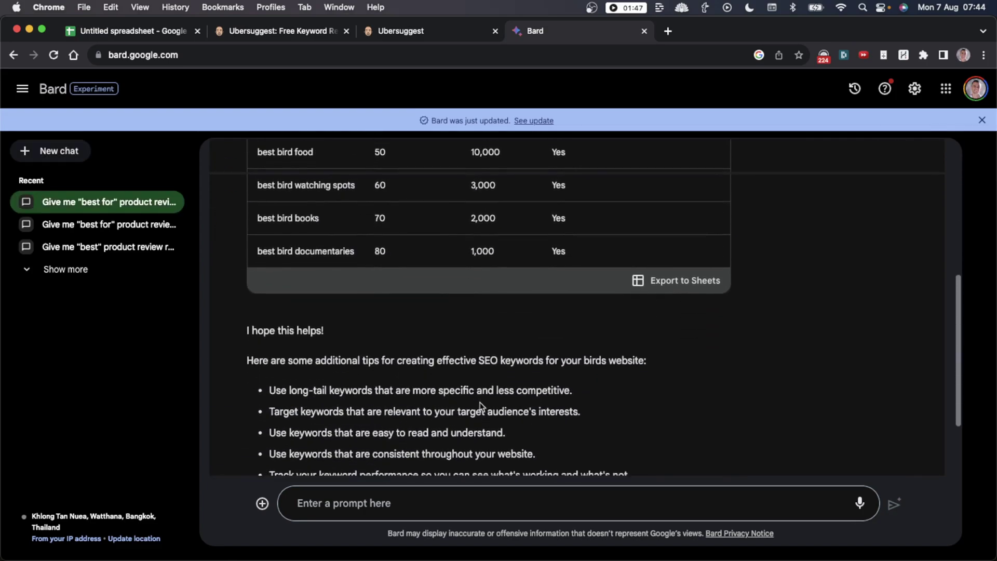
scroll(480, 402, up, 5)
drag(246, 174, 518, 378)
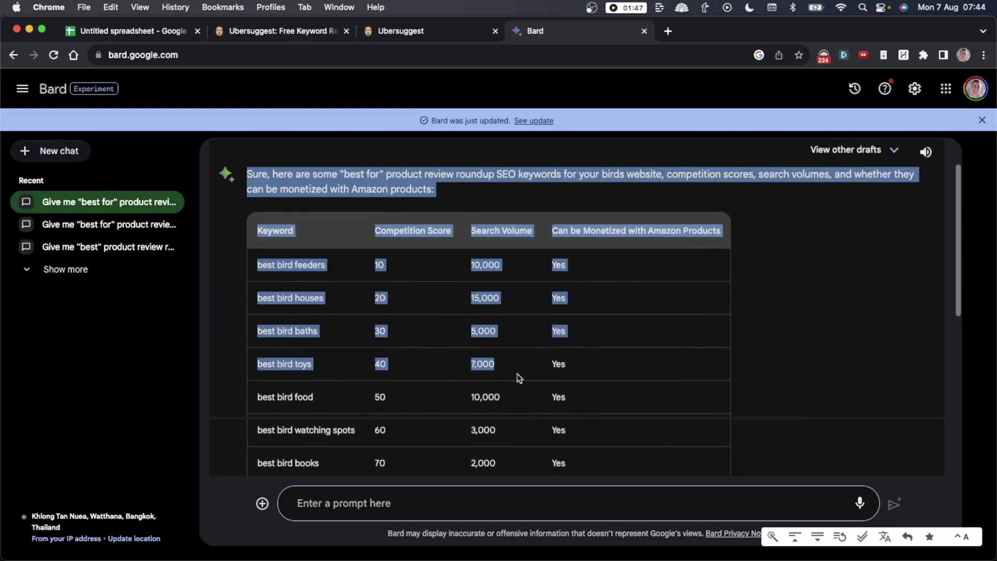
click(518, 377)
drag(257, 265, 319, 268)
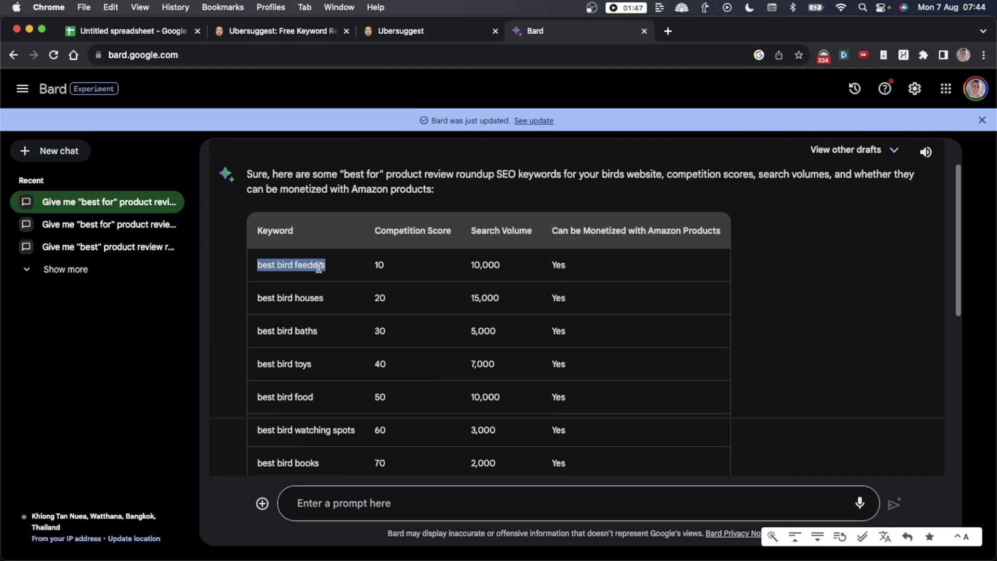
scroll(388, 322, down, 1)
scroll(415, 325, up, 3)
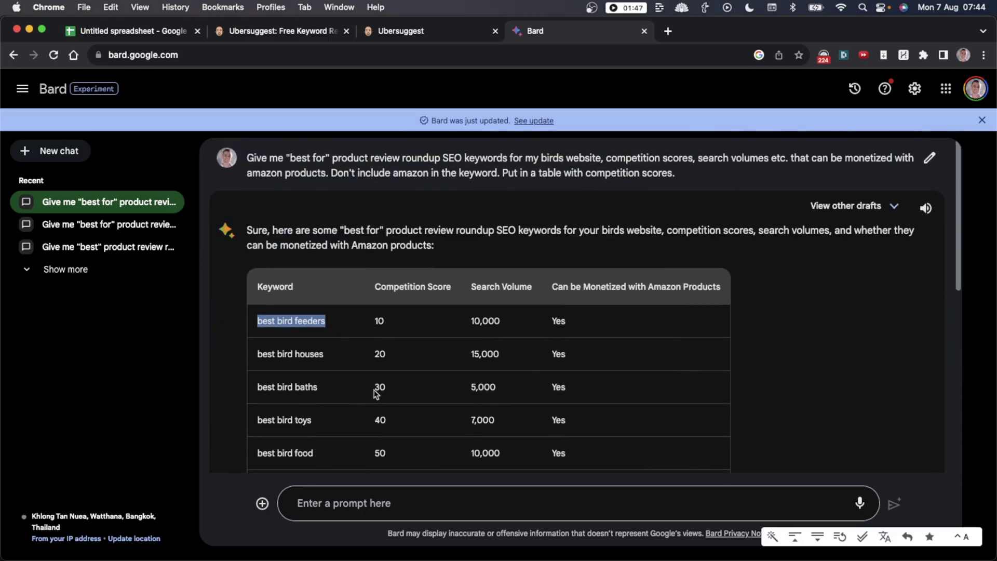
click(404, 361)
double_click(271, 315)
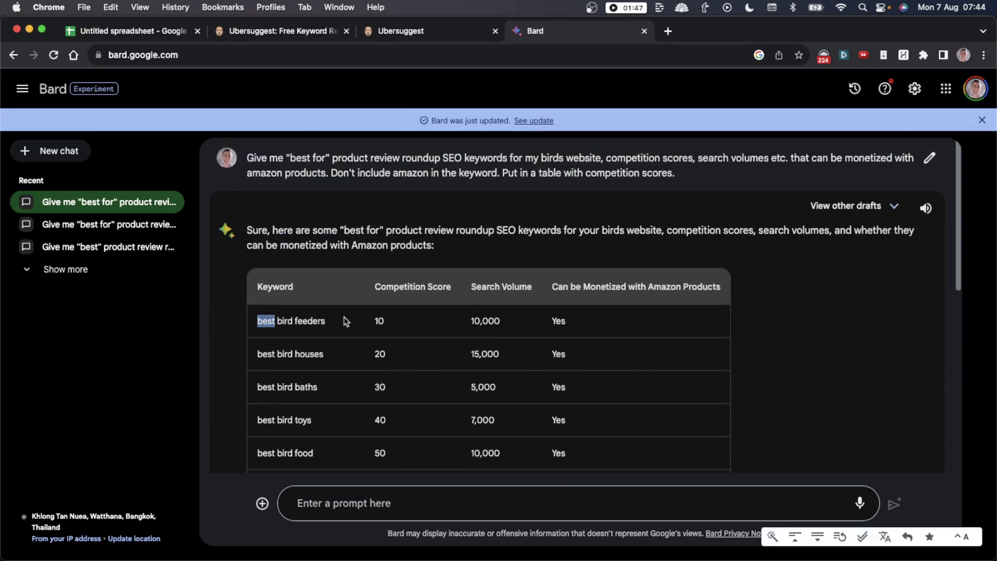
double_click(379, 319)
double_click(478, 319)
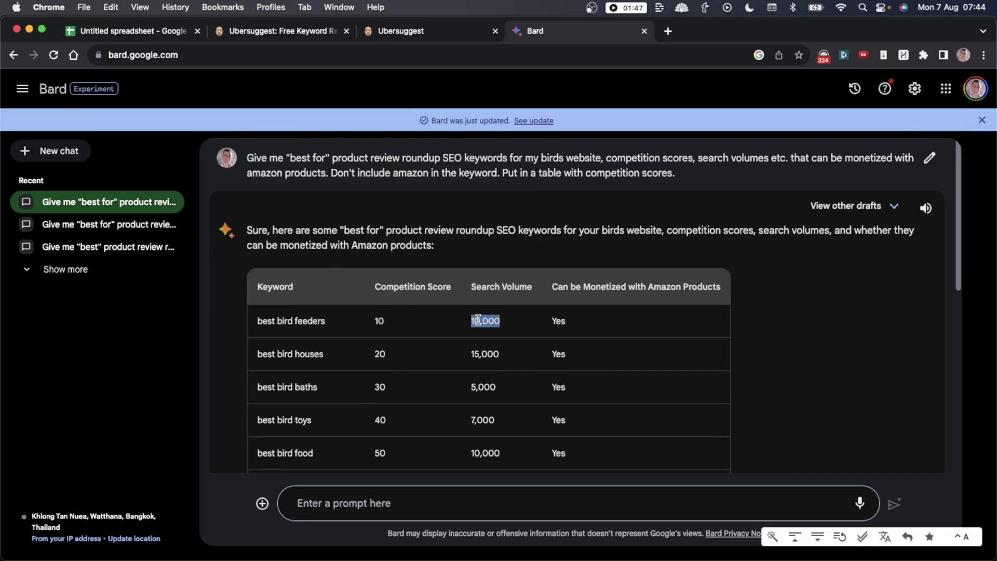
double_click(558, 318)
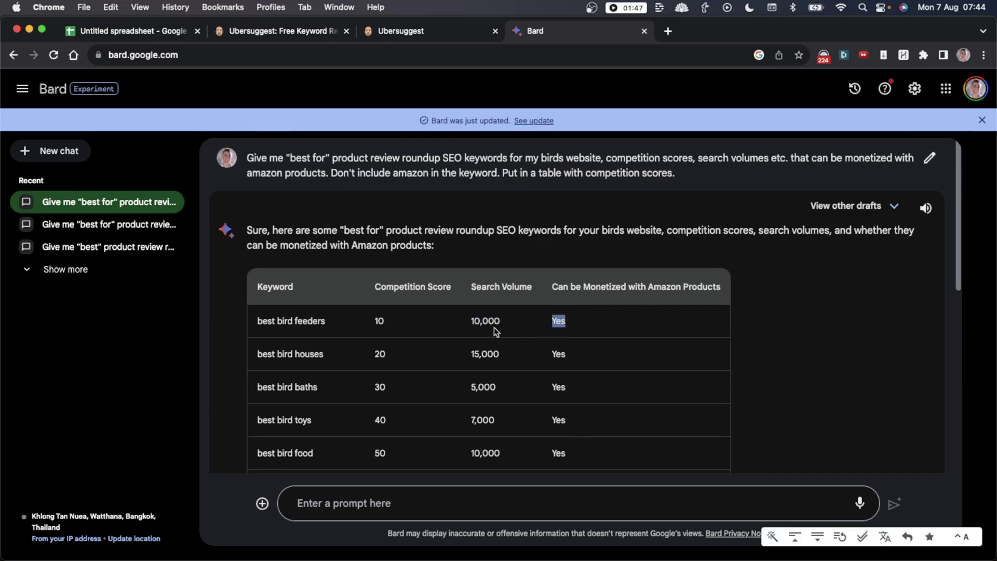
- Export the keyword table to Google Sheets and fit the Keyword column's width to its contents
scroll(585, 453, down, 4)
scroll(516, 382, down, 2)
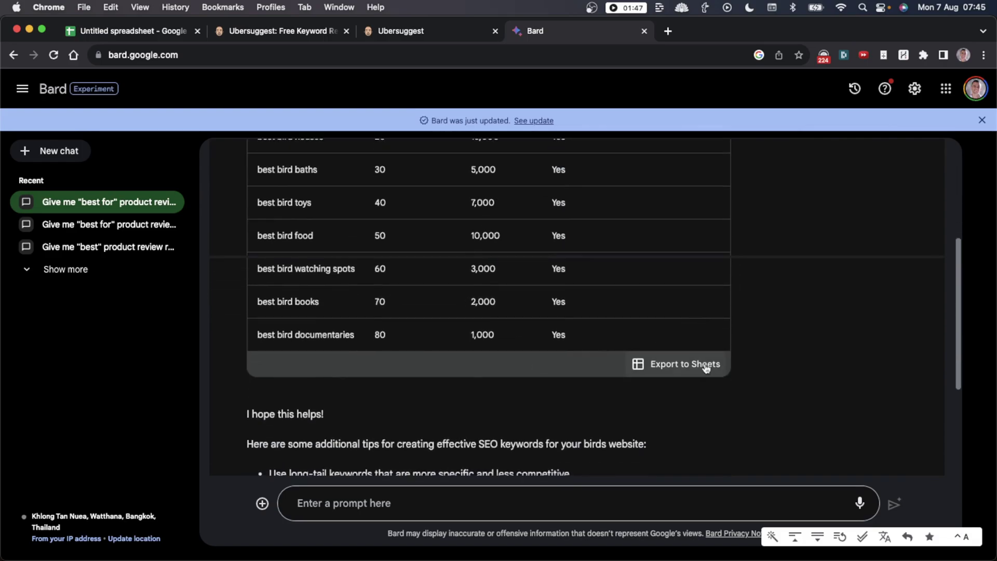
click(701, 365)
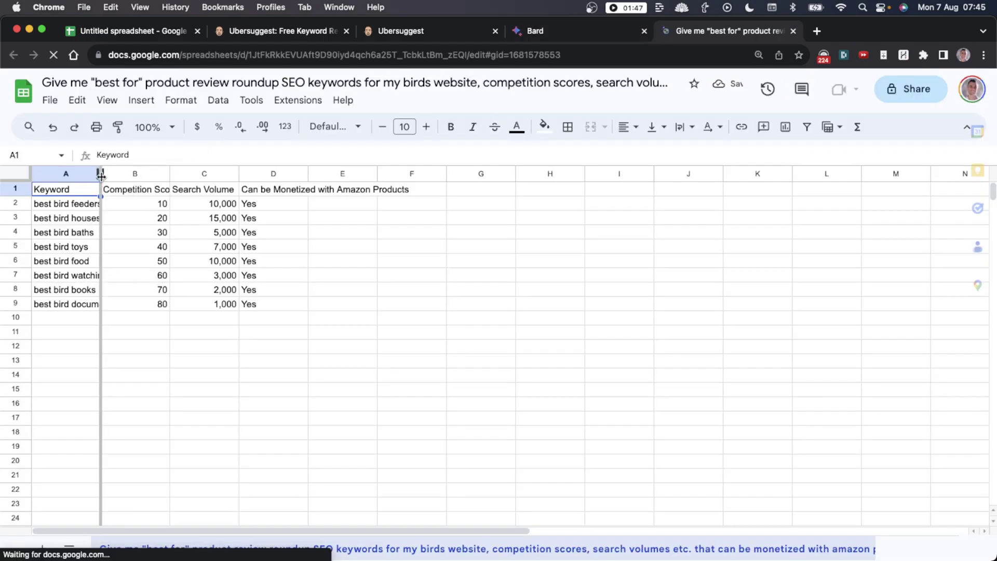
double_click(101, 175)
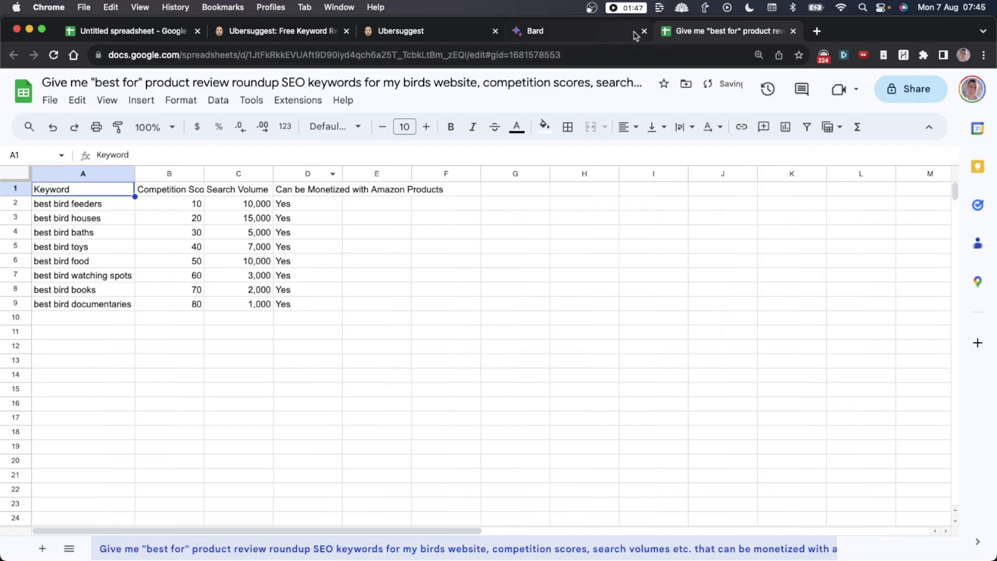
- Return to the Bard chat and close the exported keyword spreadsheet
click(584, 32)
click(715, 37)
click(573, 34)
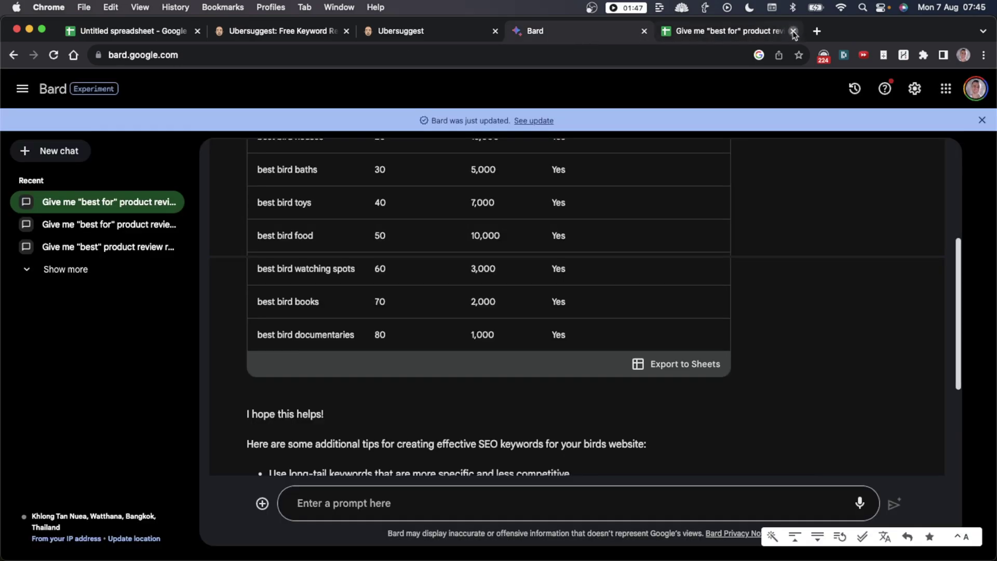
click(793, 32)
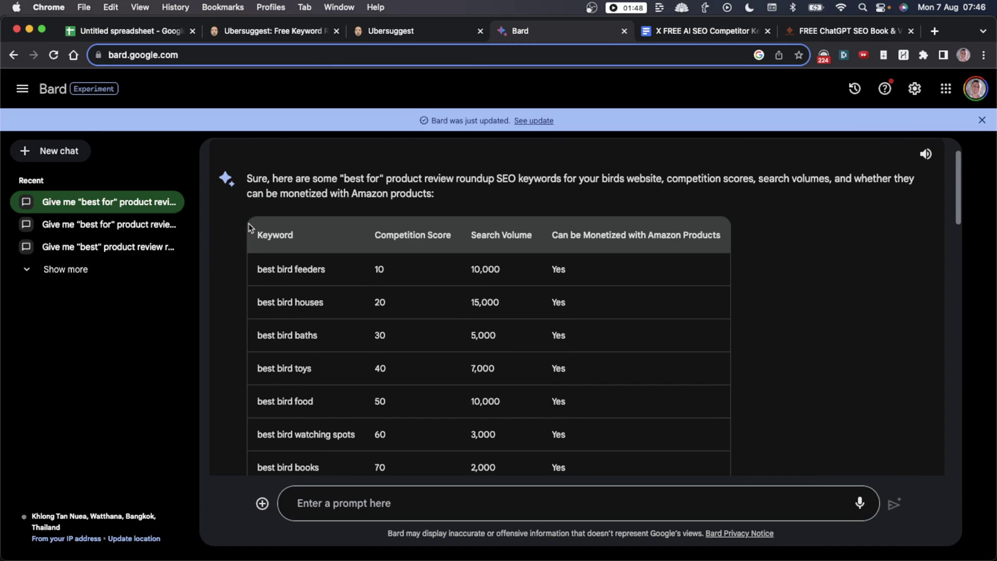
- Review the Bard keyword table again, comparing competition scores and search volumes starting from "best bird feeders"
drag(248, 227, 607, 369)
click(415, 308)
double_click(393, 266)
drag(465, 266, 507, 267)
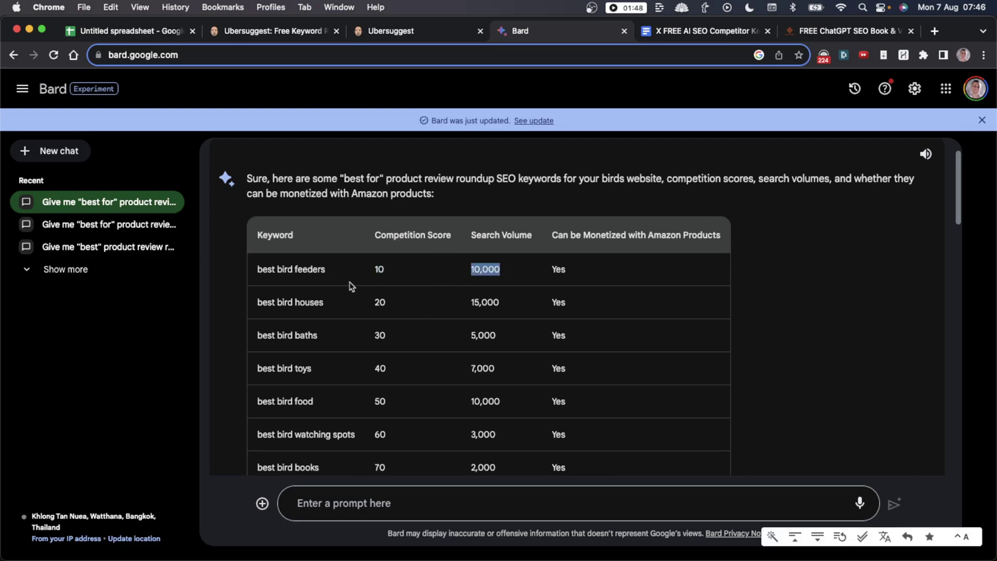
double_click(379, 269)
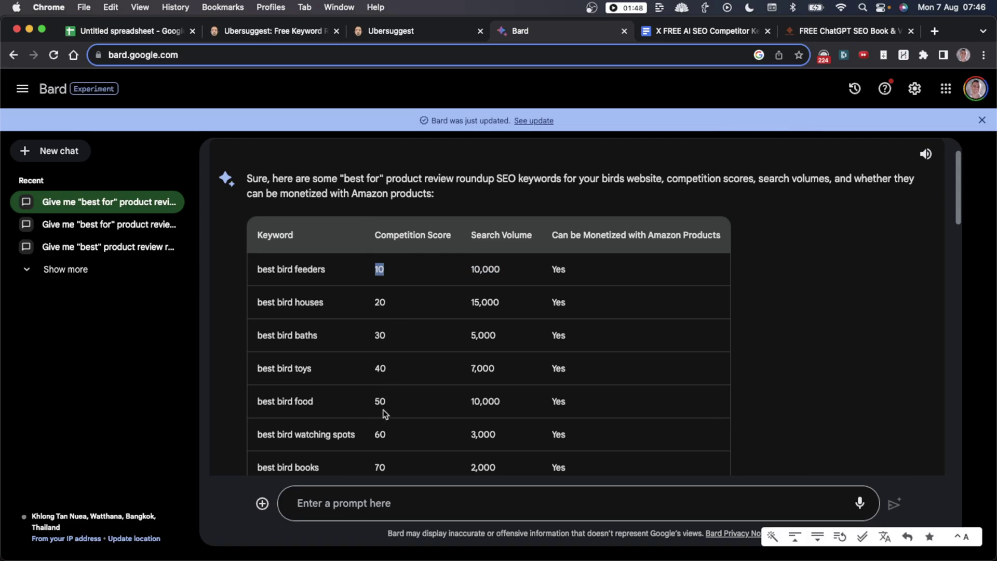
click(418, 307)
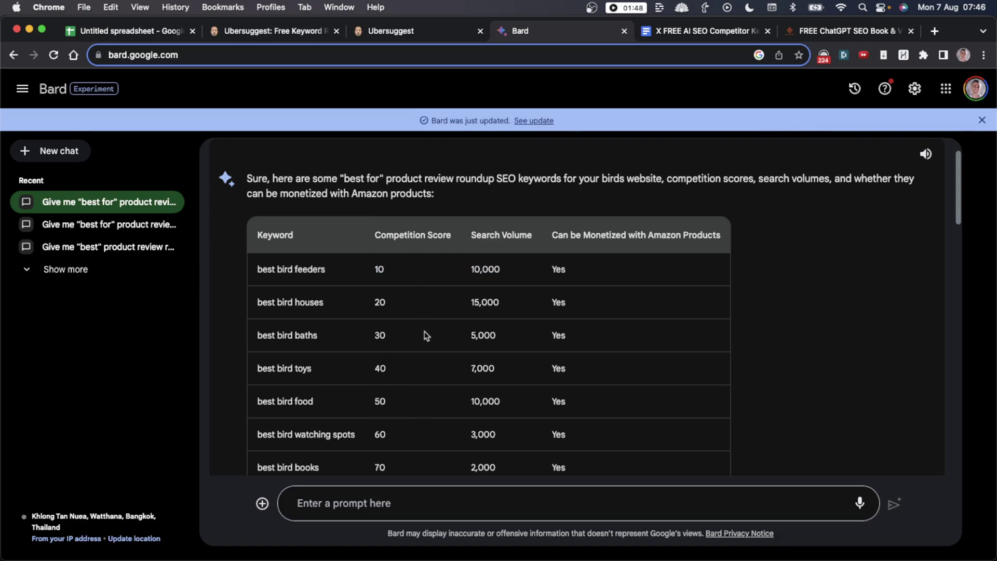
drag(614, 310, 740, 258)
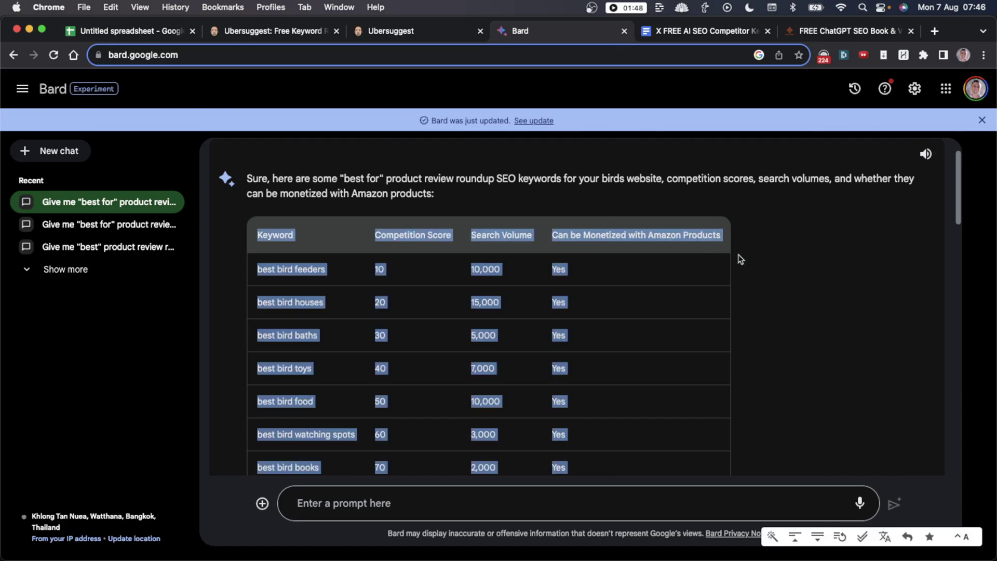
click(740, 259)
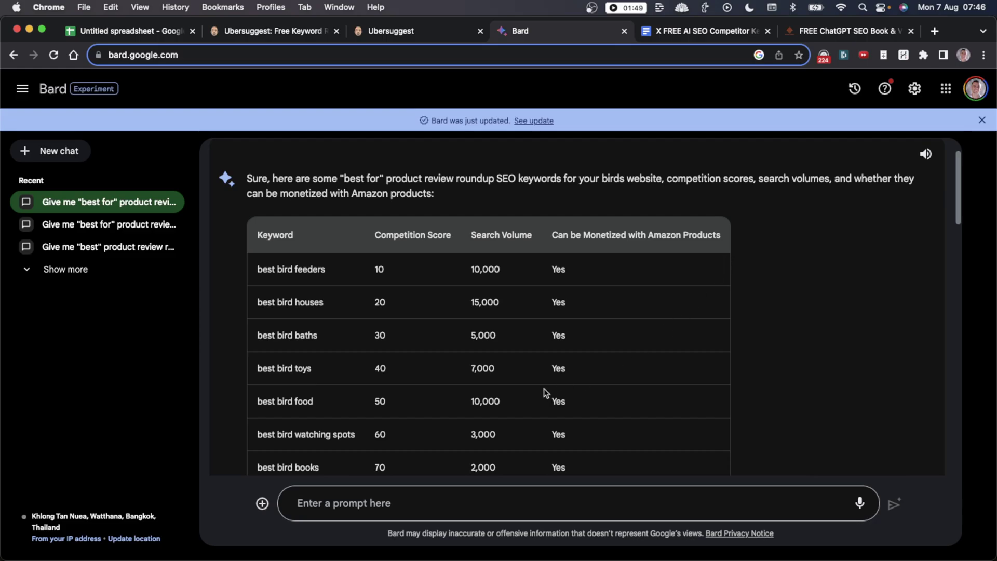
- Open the "X FREE AI SEO Competitor Keyword Research Tools" document and review its METHODS list, including the Bard prompt
click(742, 40)
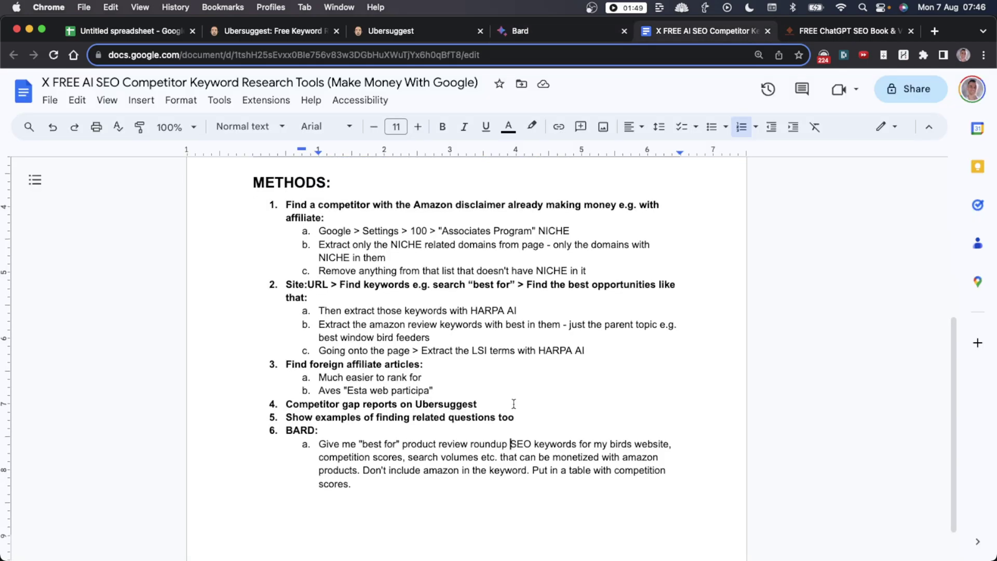
key(super+a)
click(431, 486)
drag(241, 182, 409, 486)
click(409, 487)
drag(254, 179, 494, 480)
triple_click(499, 469)
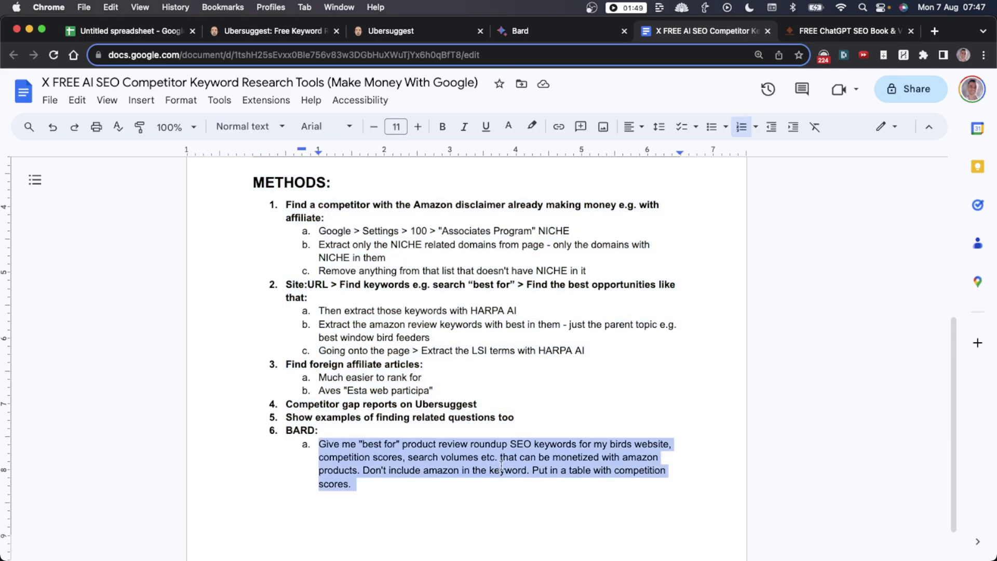
- View the free ChatGPT SEO prompts page and look through the free SEO strategy session page
click(849, 30)
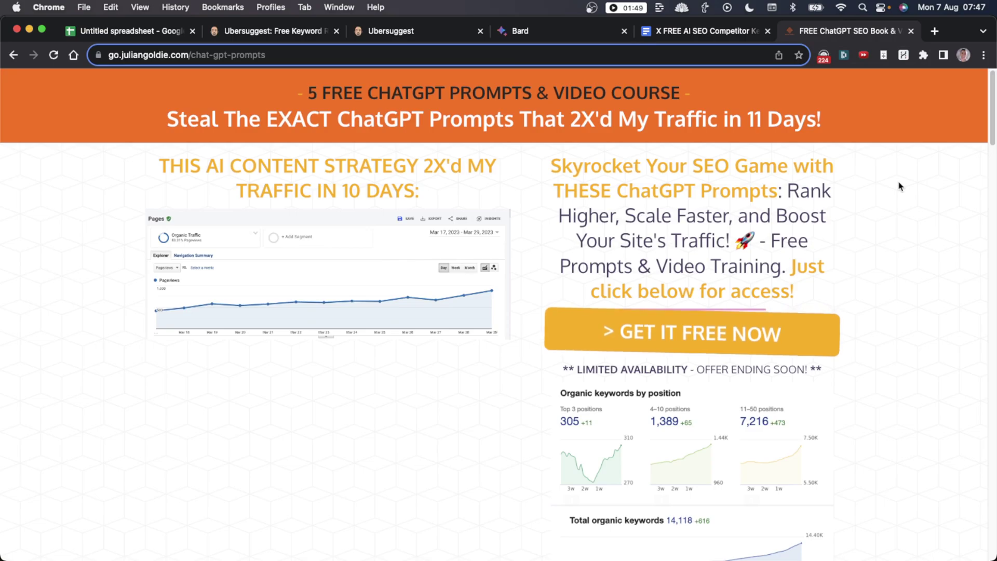
key(super+t)
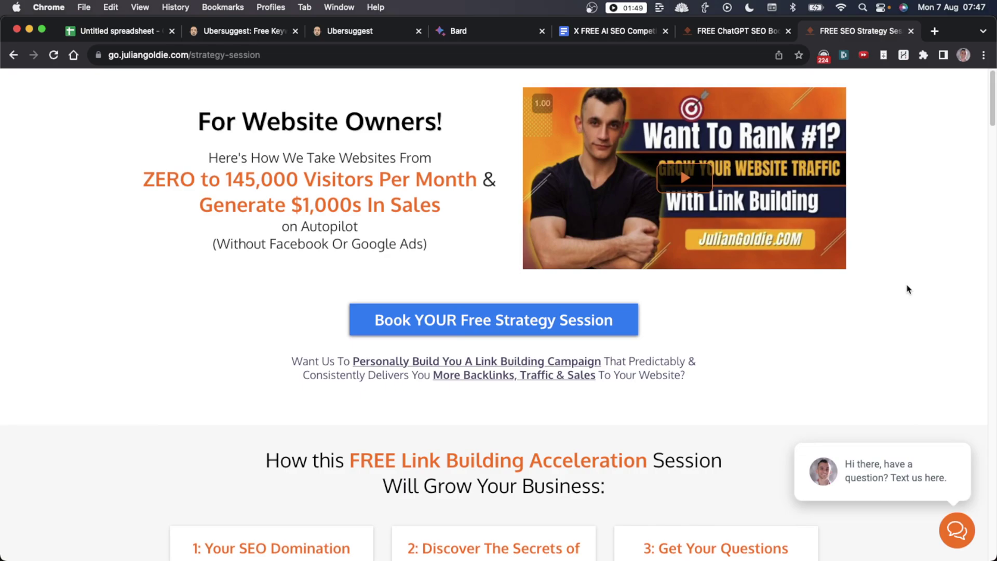
scroll(566, 358, down, 20)
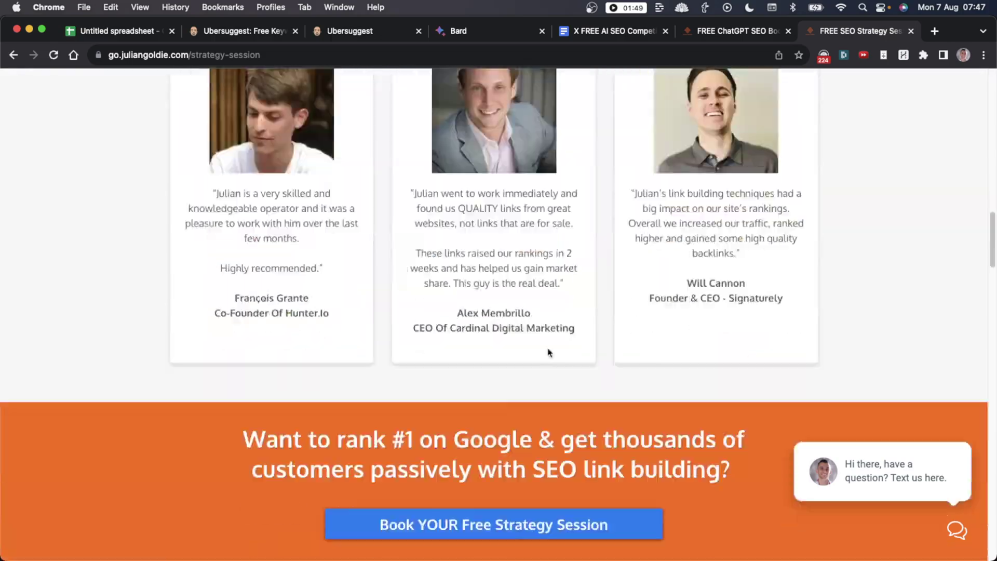
scroll(552, 344, up, 20)
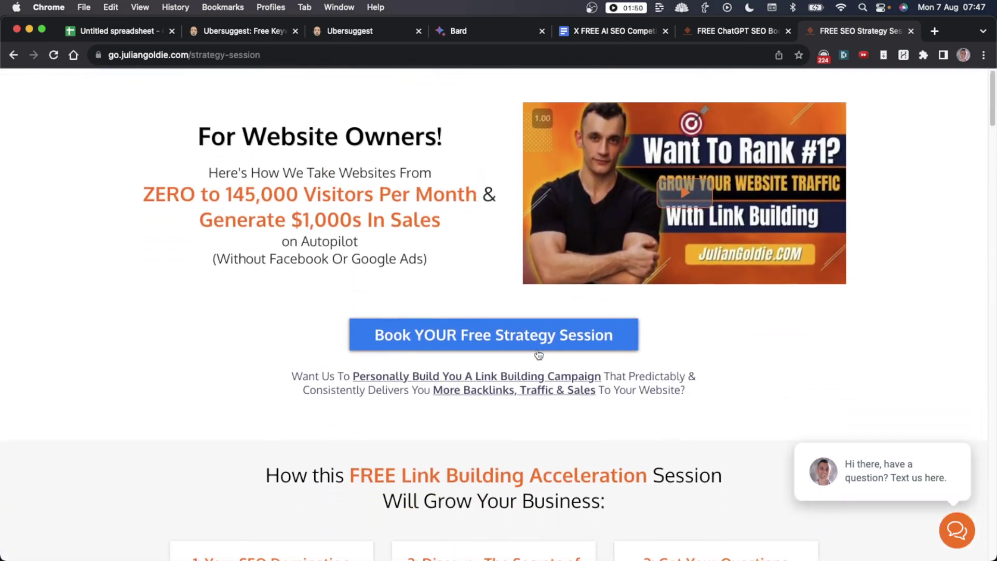